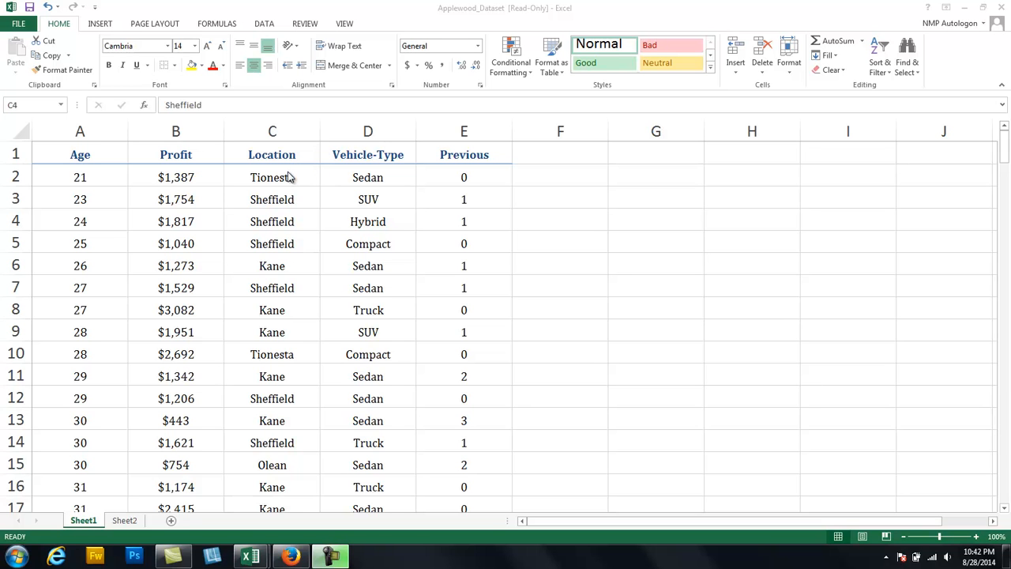
Create a PivotTable from the entire Location column on a new worksheet.
left_click(289, 177)
left_click(289, 177)
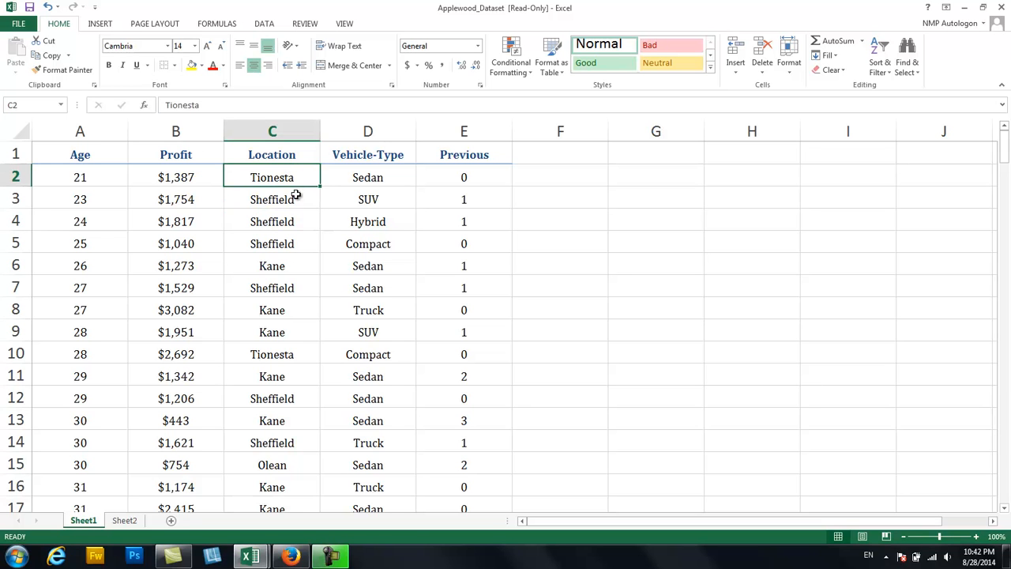
left_click(292, 198)
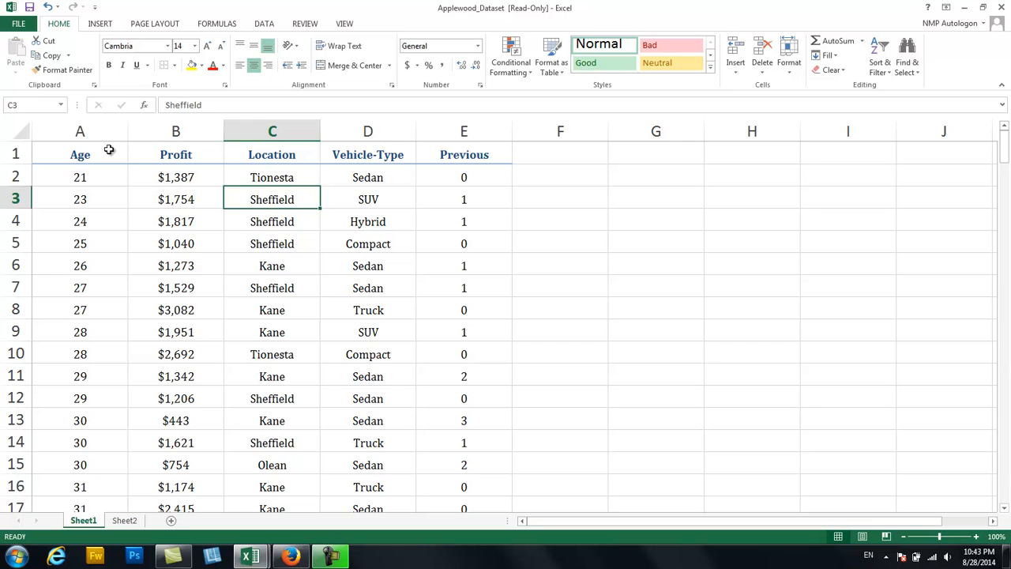
left_click(251, 131)
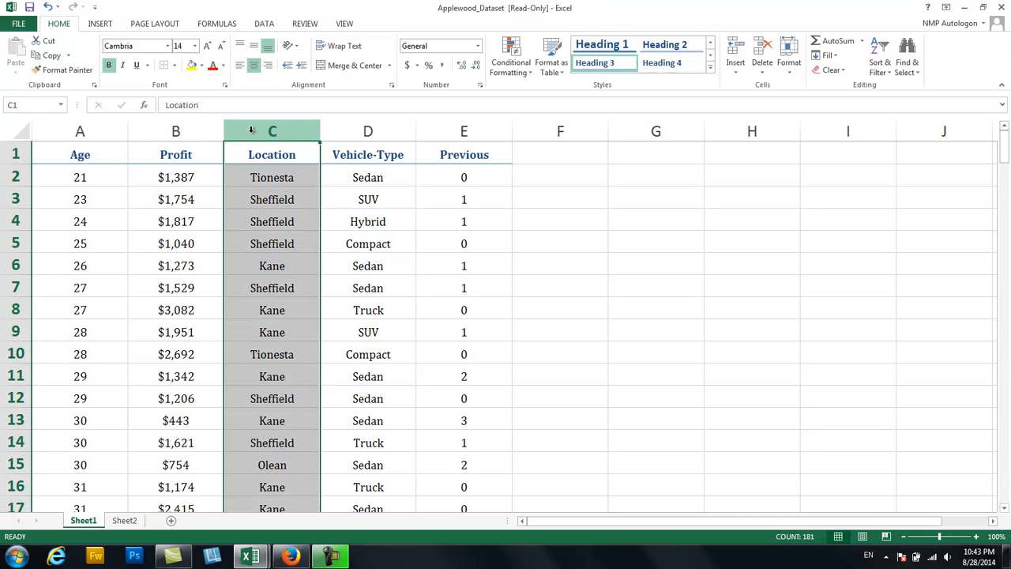
left_click(100, 24)
left_click(23, 60)
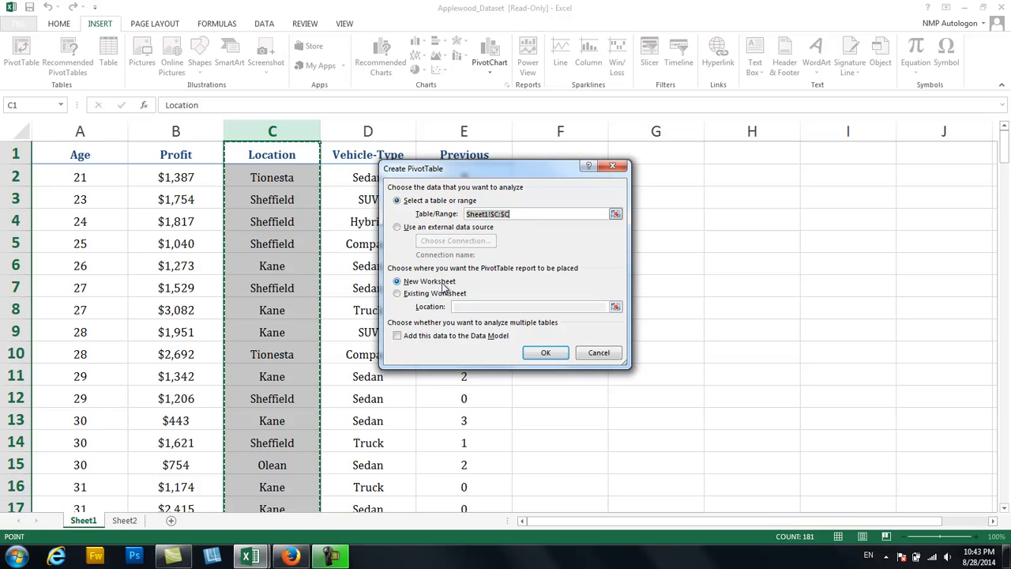
left_click(545, 353)
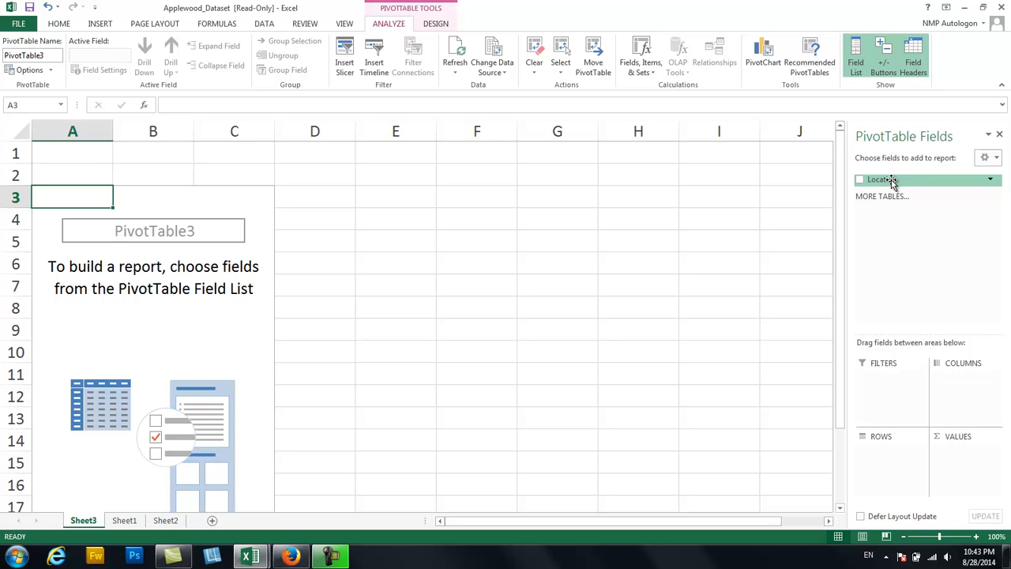
Add the Location field to the PivotTable's rows and again to its values as a count.
left_click_drag(891, 180, 884, 466)
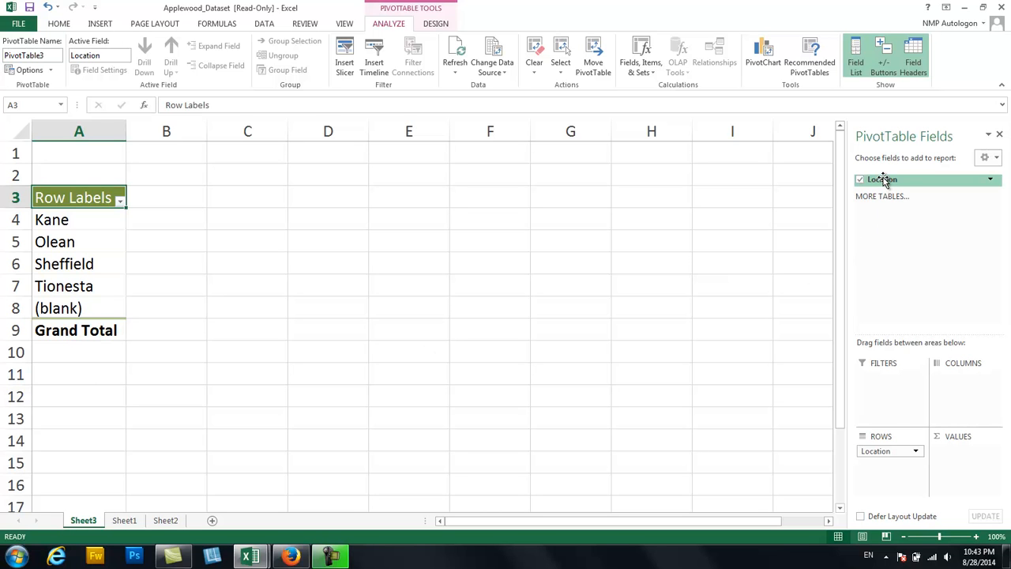
left_click_drag(883, 180, 955, 455)
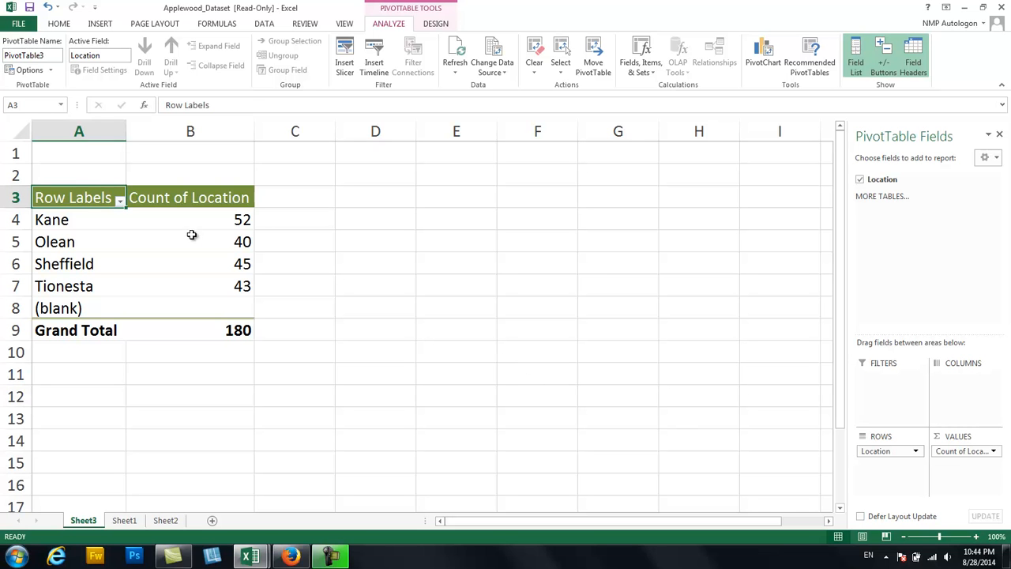
Compare the PivotTable with the source data on Sheet1 and examine each location's count and the grand total.
left_click(126, 523)
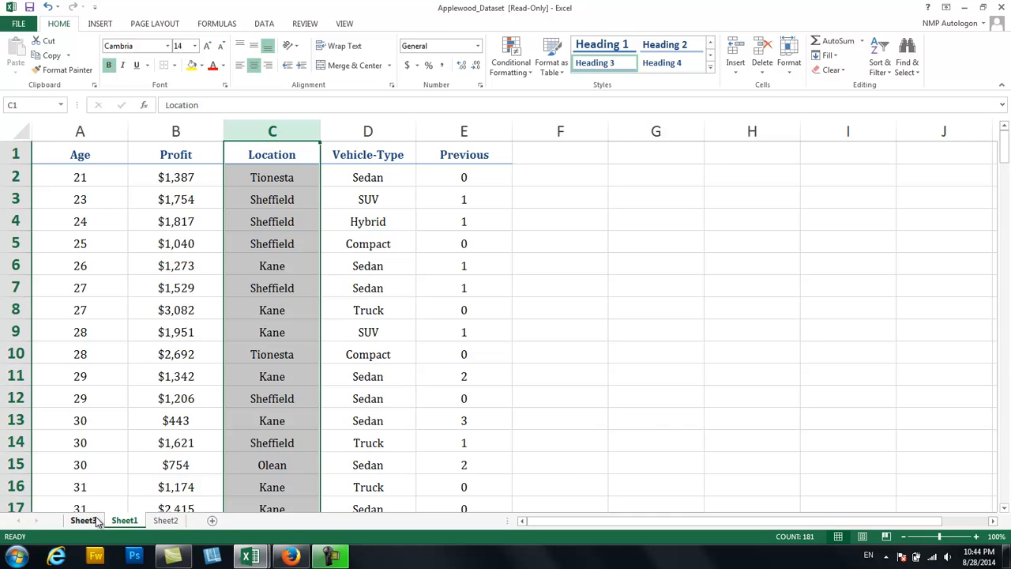
left_click(83, 521)
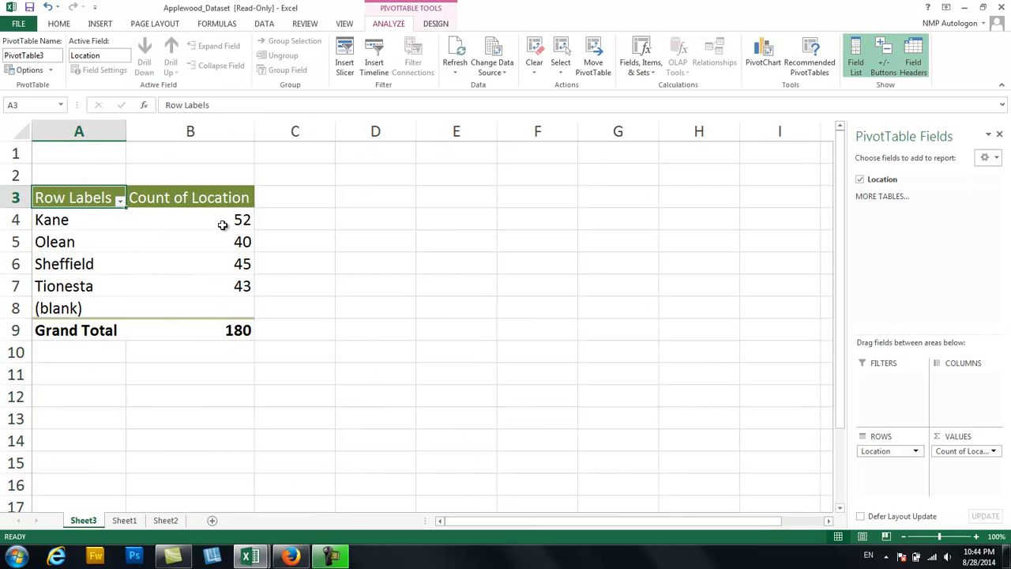
left_click(223, 225)
left_click(205, 242)
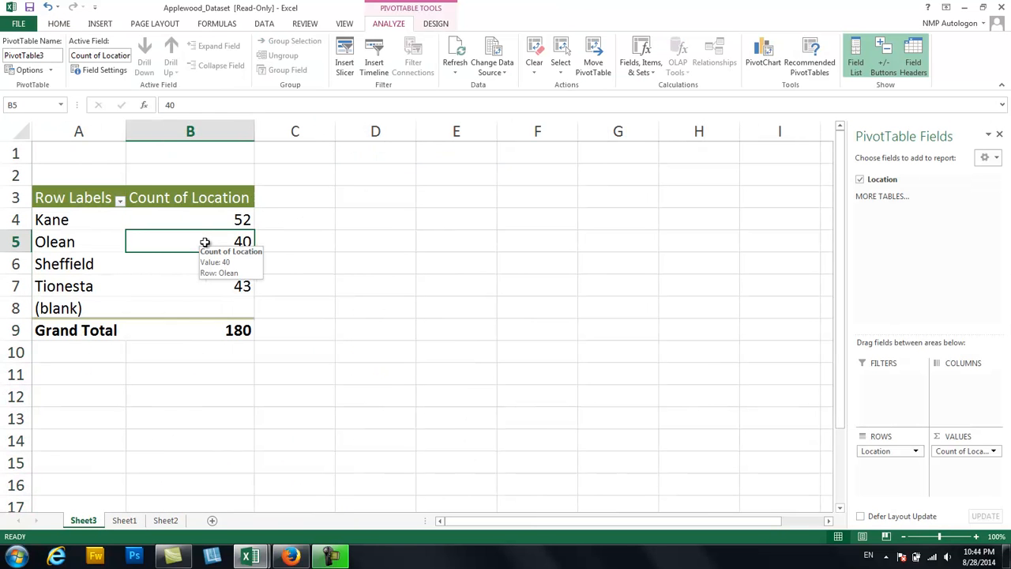
left_click(189, 263)
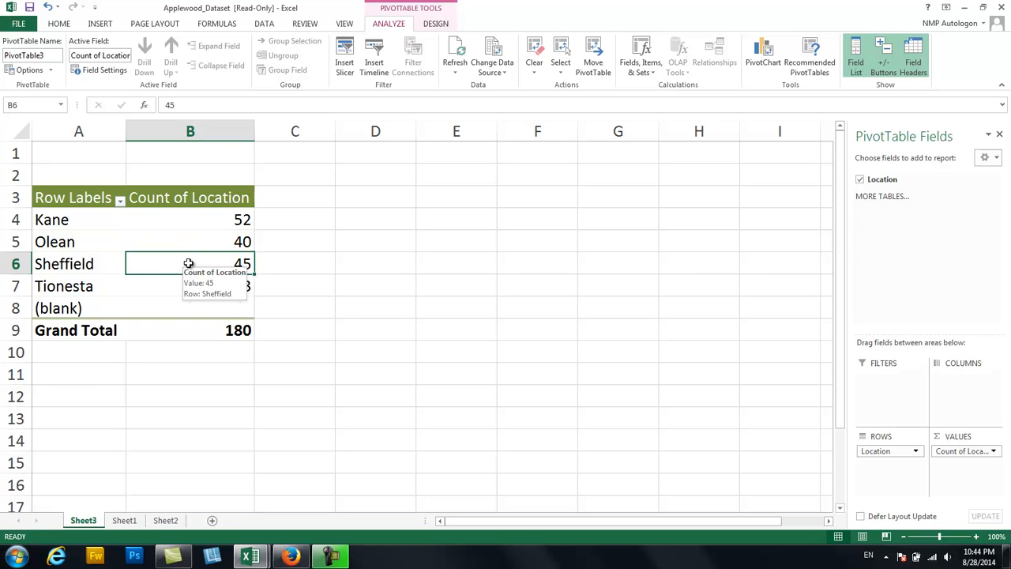
left_click(172, 291)
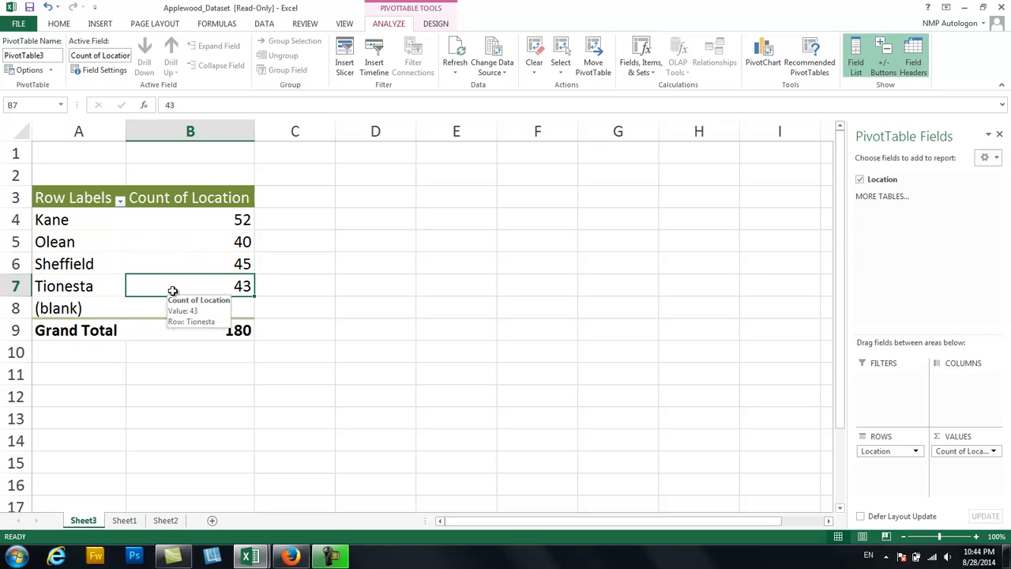
left_click(183, 334)
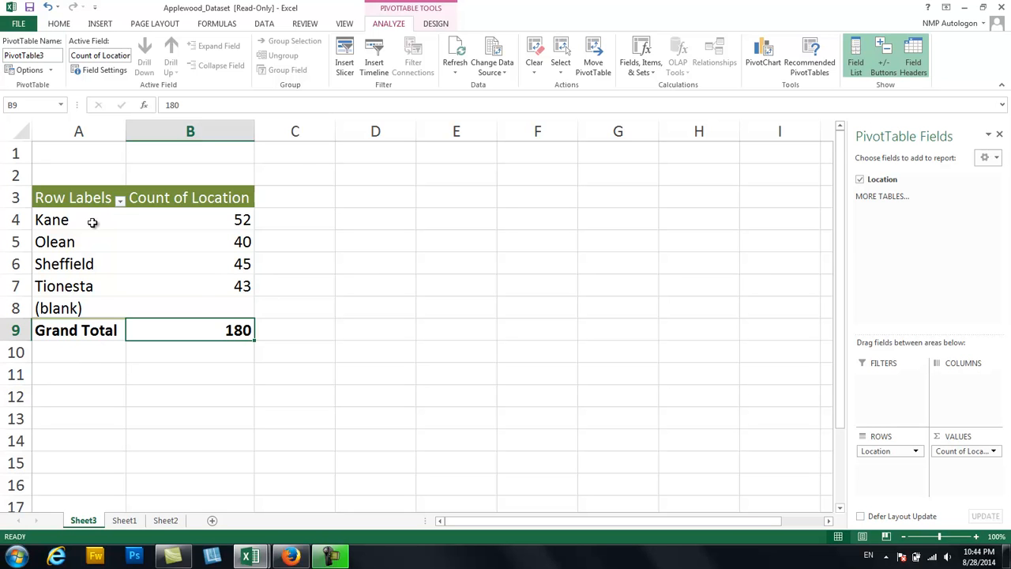
Insert a 2-D clustered column chart from the four locations and their counts in A4:B7.
left_click_drag(93, 222, 176, 280)
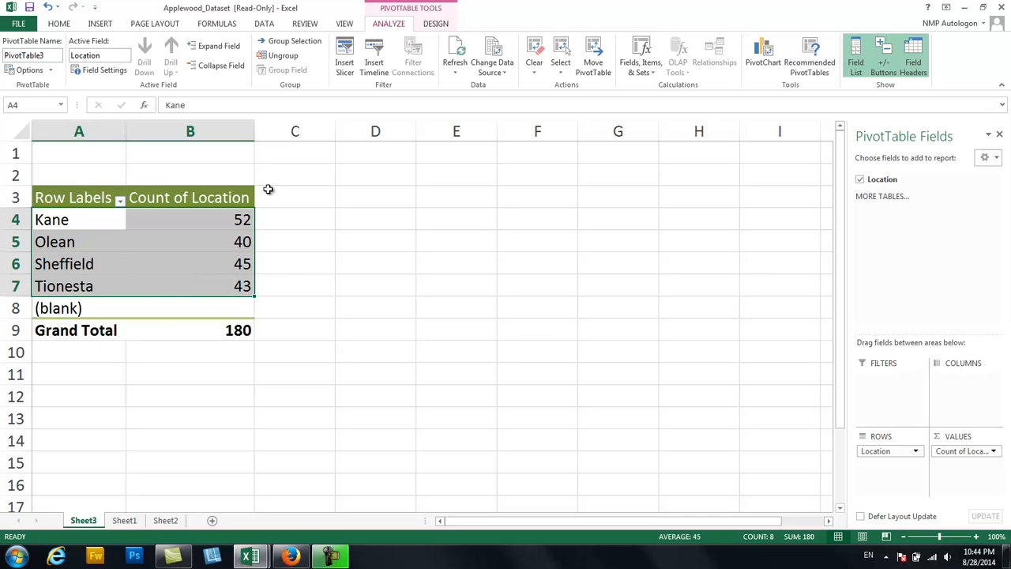
left_click(98, 24)
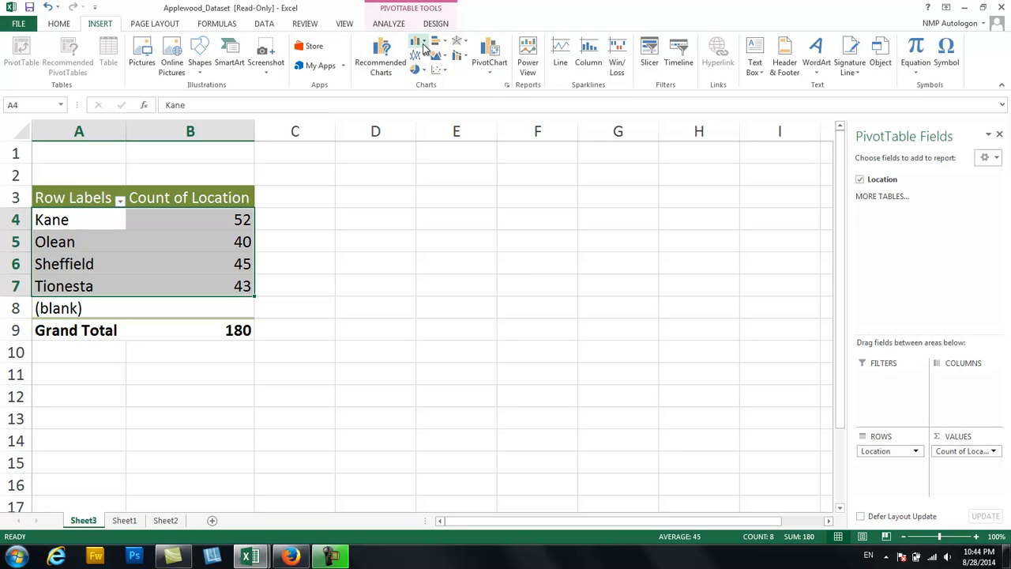
left_click(423, 44)
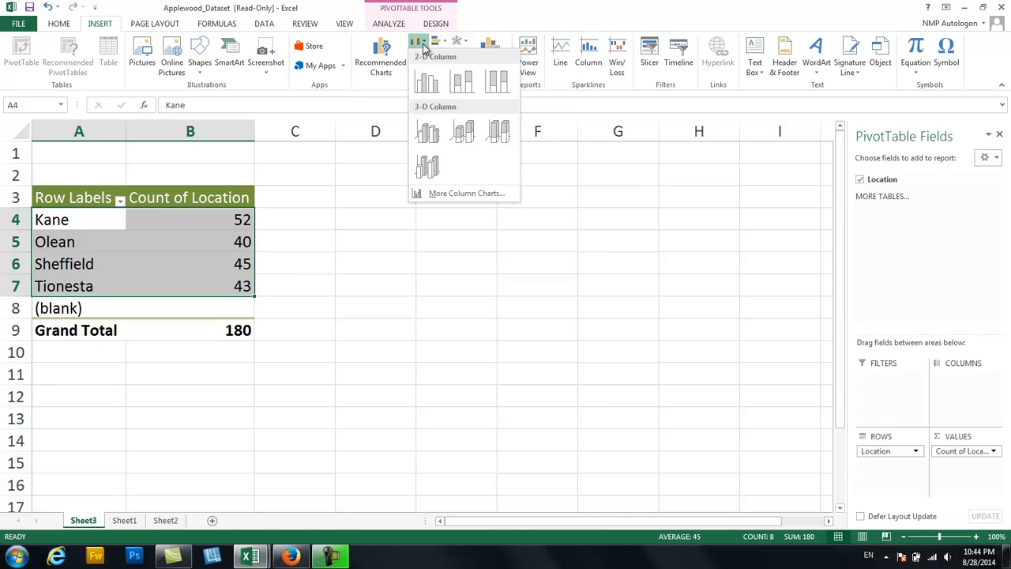
left_click(425, 81)
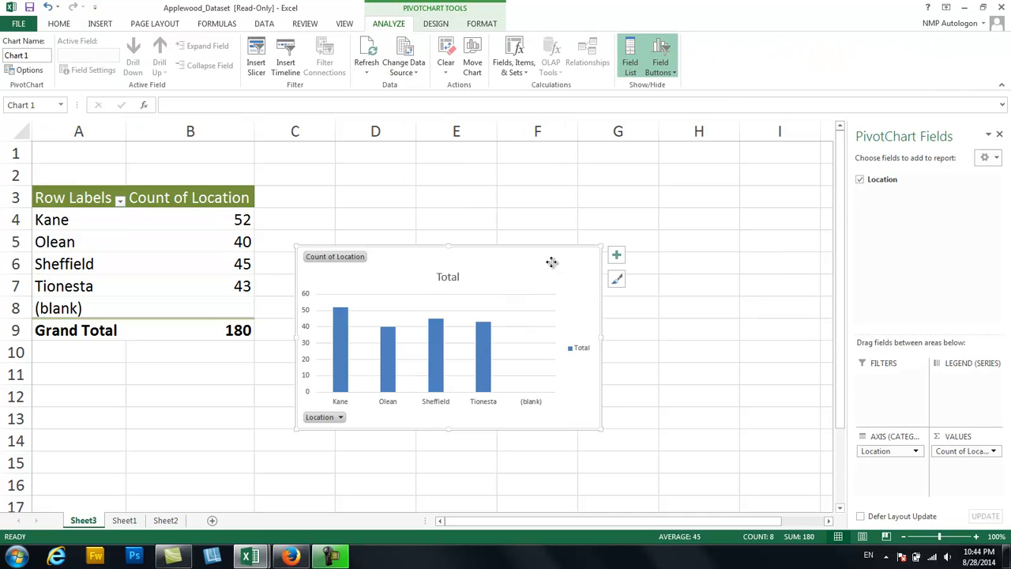
Move the column chart up beside the PivotTable, over columns D to G, and delete its legend.
left_click_drag(551, 262, 592, 181)
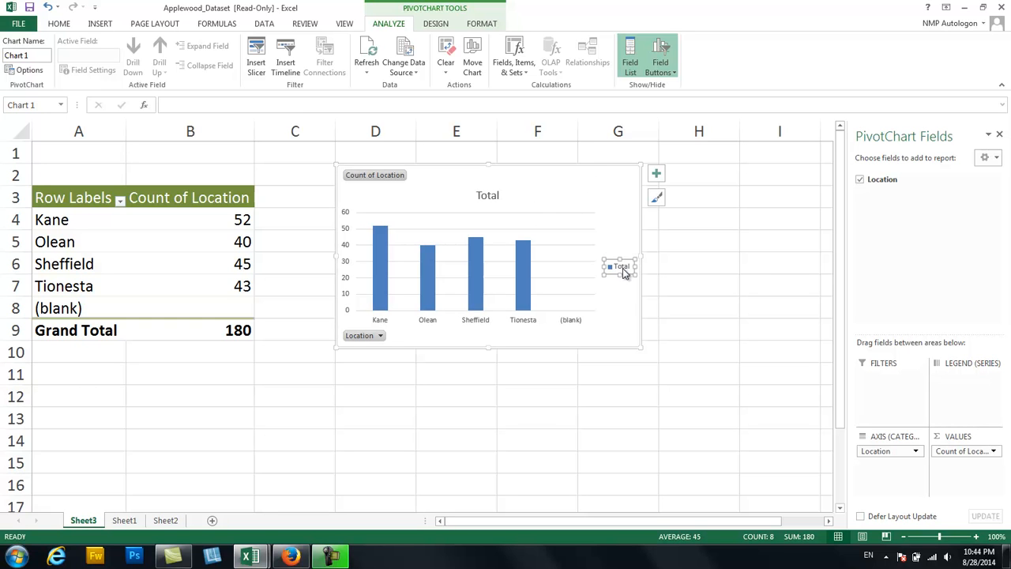
key("Delete")
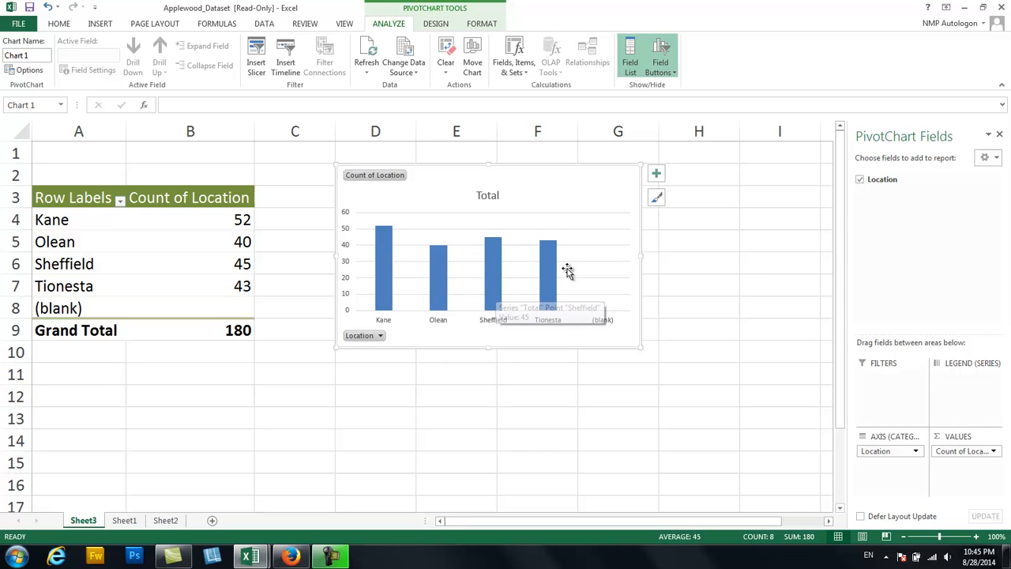
mouse_move(548, 295)
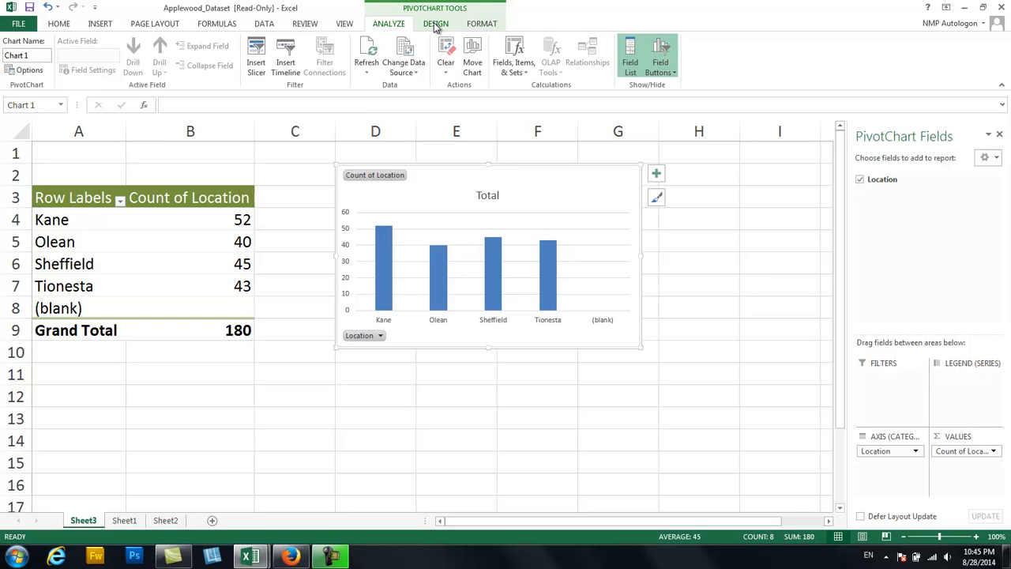
left_click(478, 25)
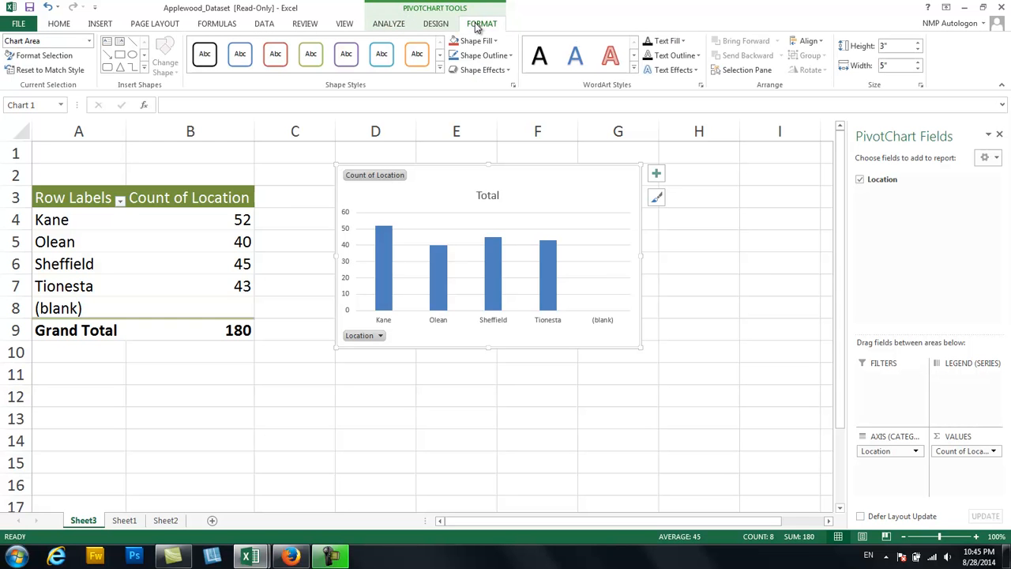
left_click(445, 25)
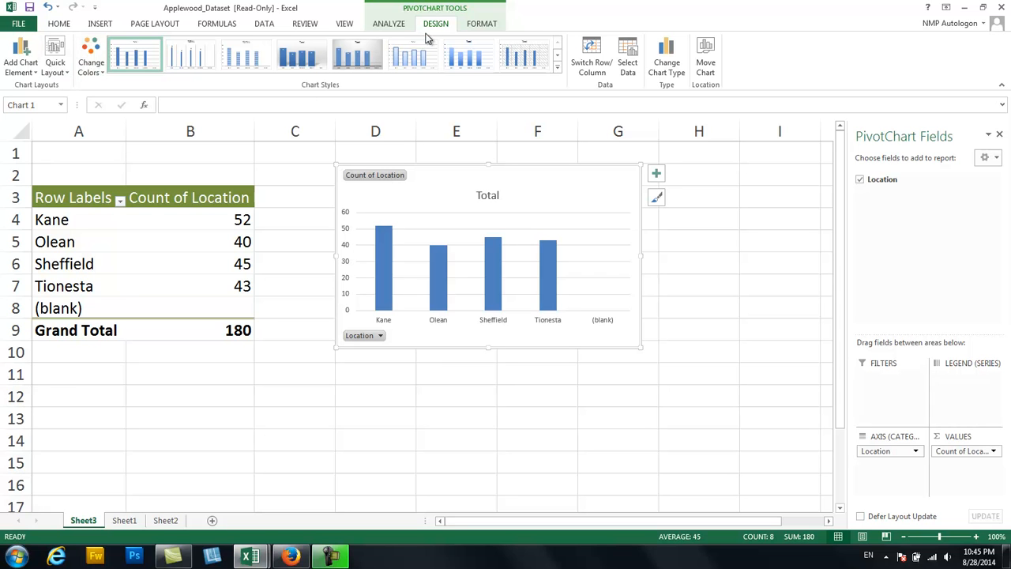
left_click(768, 287)
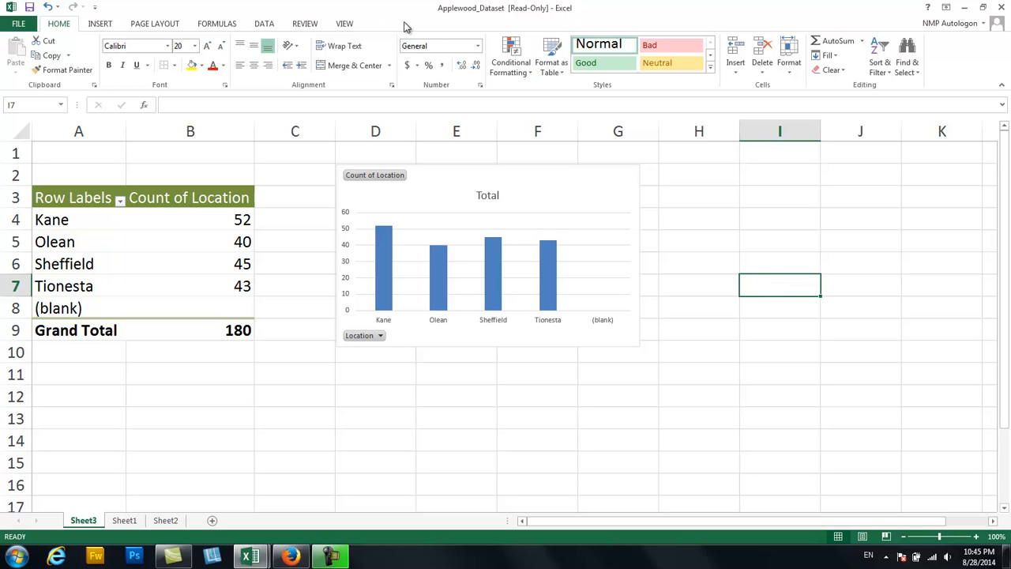
left_click(564, 177)
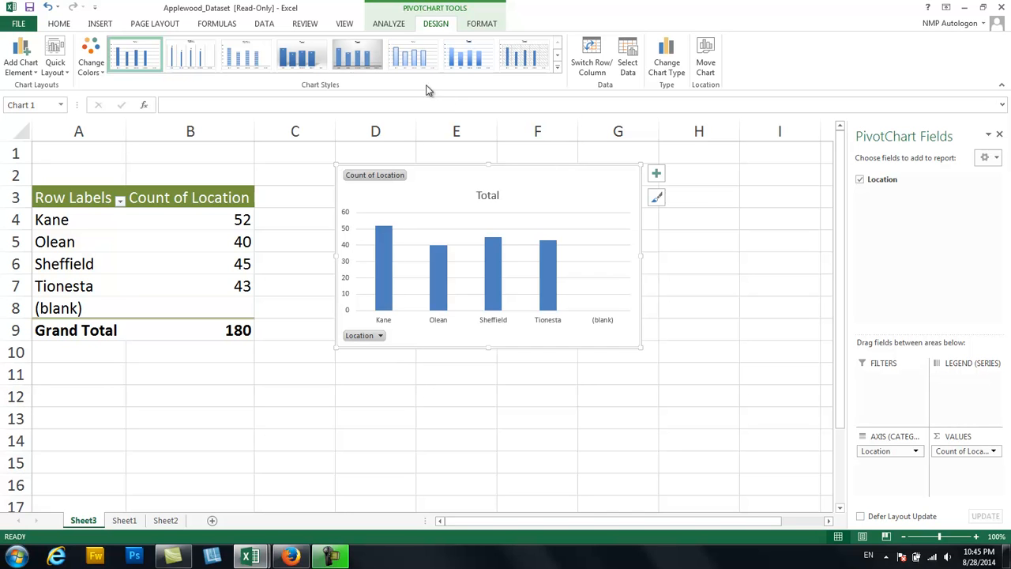
left_click(59, 69)
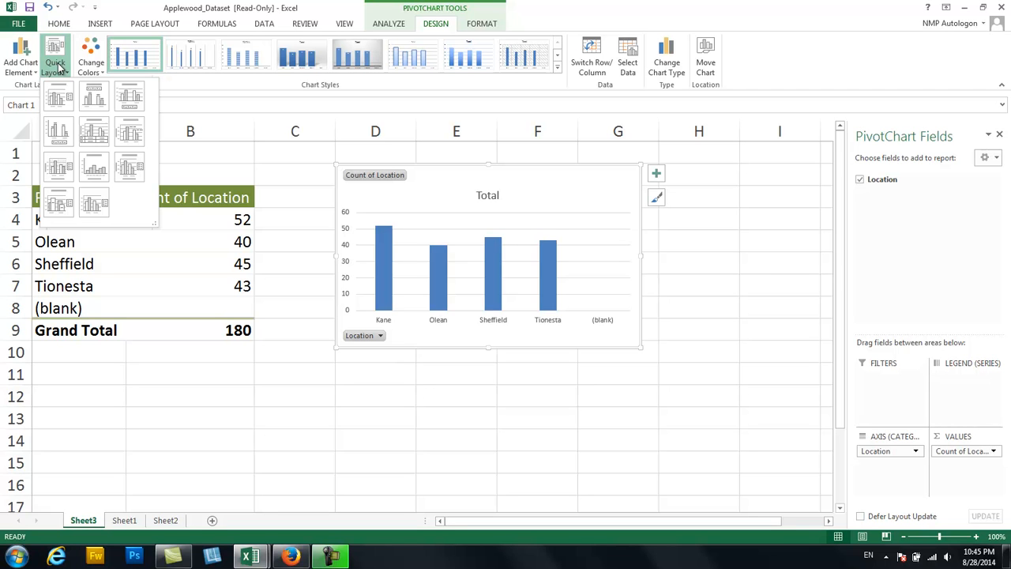
left_click(58, 69)
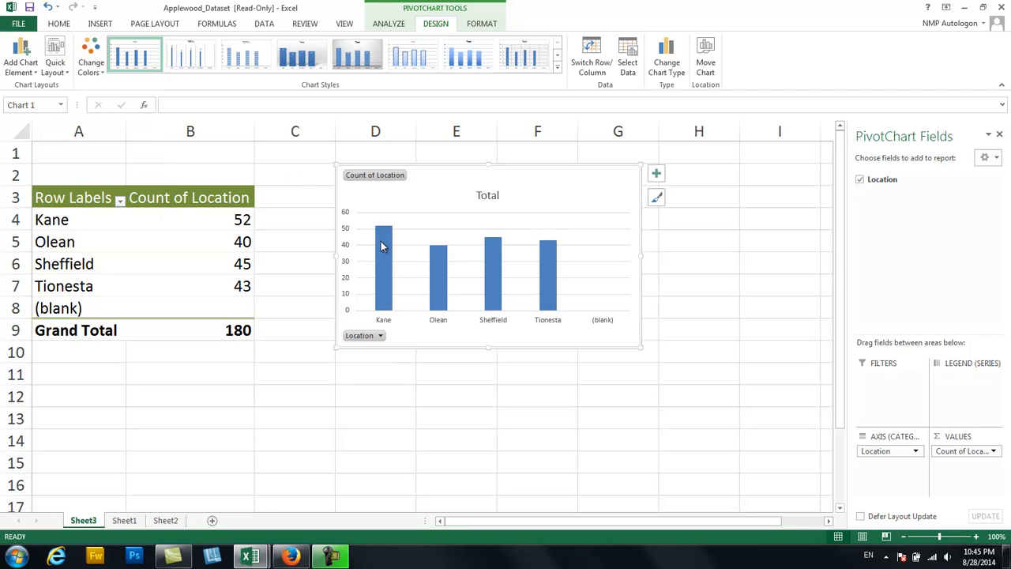
Add data labels to the columns of the location chart.
right_click(438, 269)
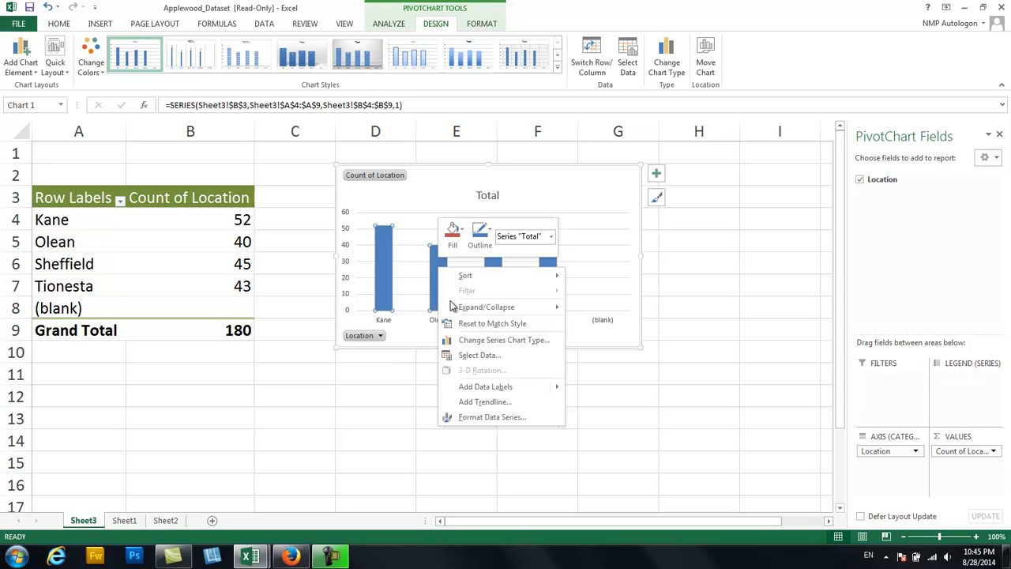
mouse_move(480, 388)
left_click(639, 388)
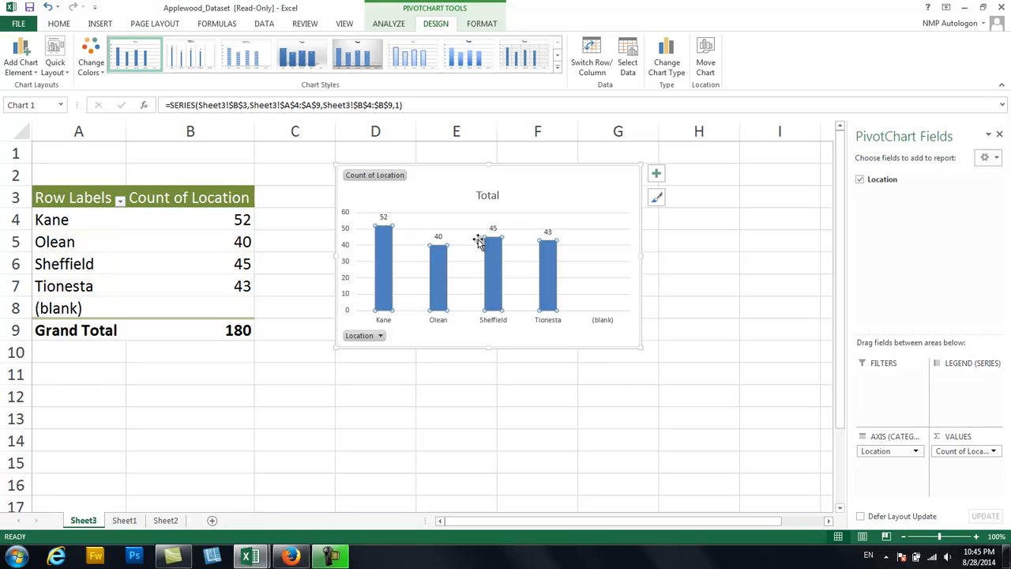
Move the chart further away from the PivotTable, to about columns H to K, freeing the cells beside the table.
left_click(484, 399)
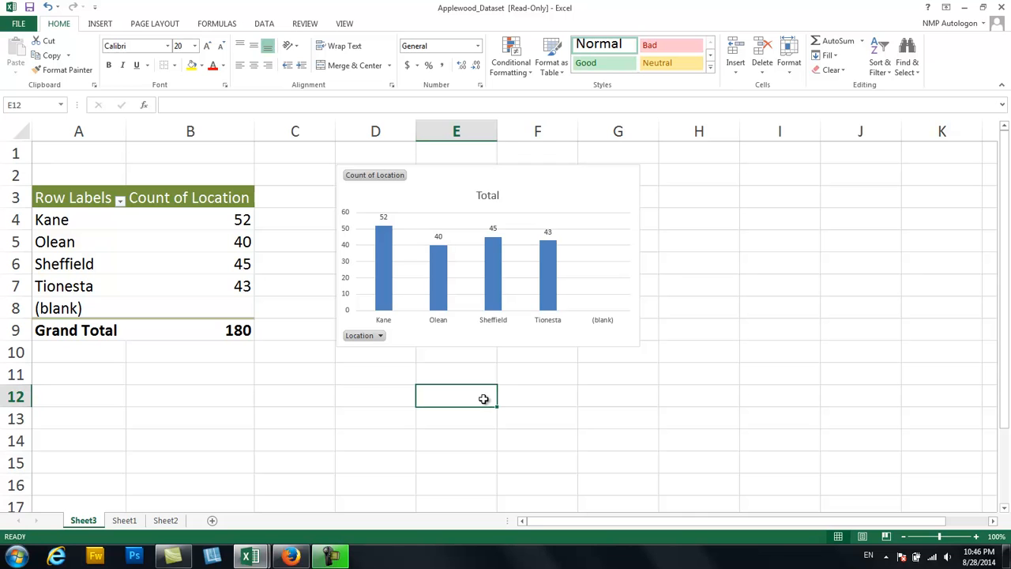
left_click(578, 170)
left_click_drag(578, 171, 884, 165)
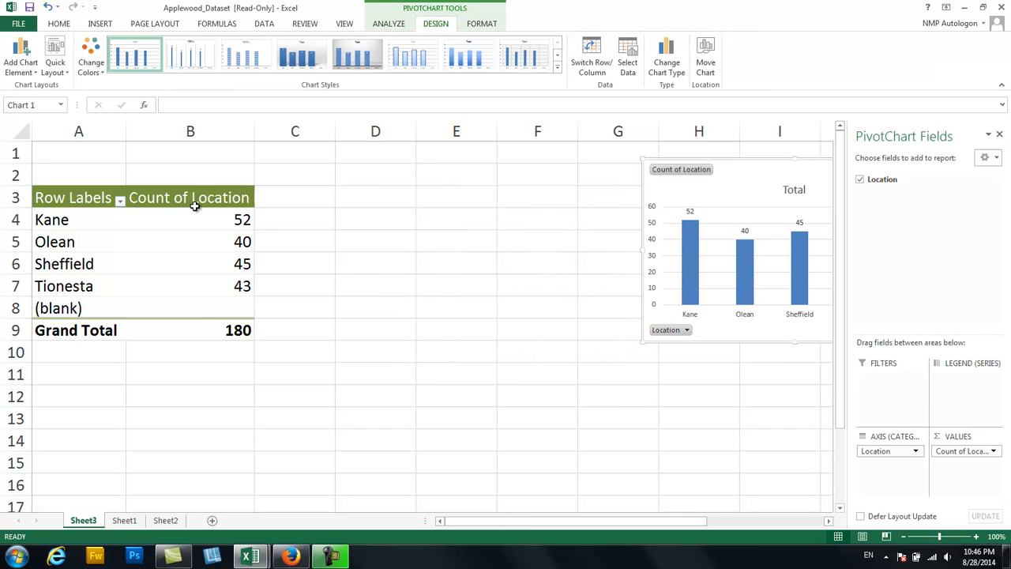
Enter the heading Frequency in cell B2, above the Count of Location column.
left_click(237, 177)
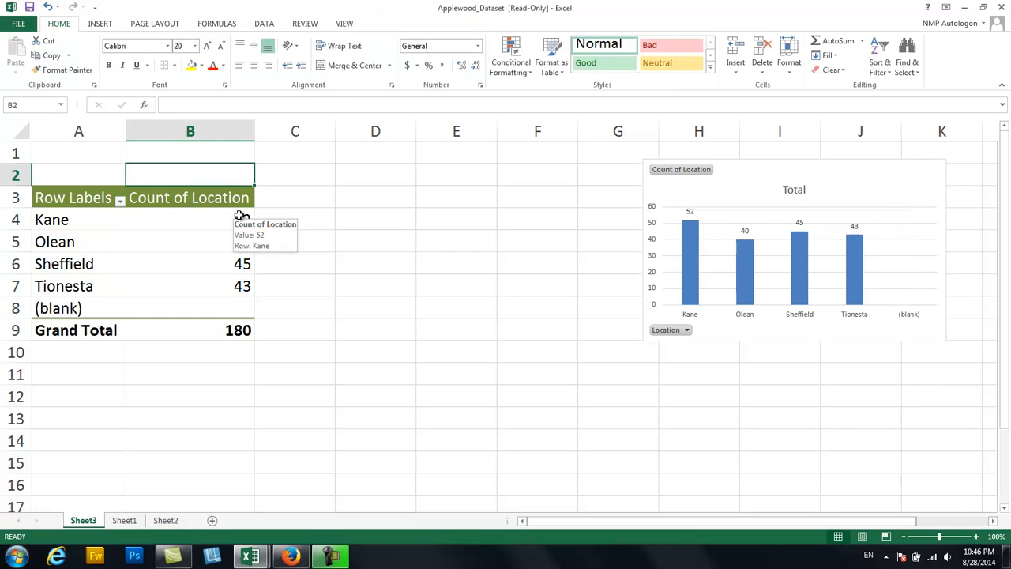
type("Frequency")
key("Return")
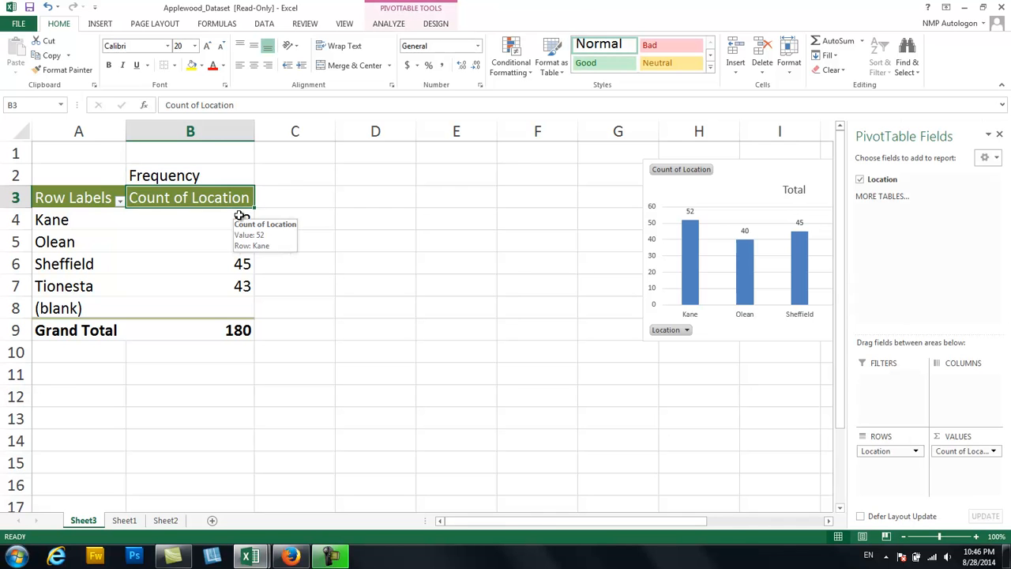
Examine the location names in the PivotTable rows and the count for Kane.
key("Down")
key("Left")
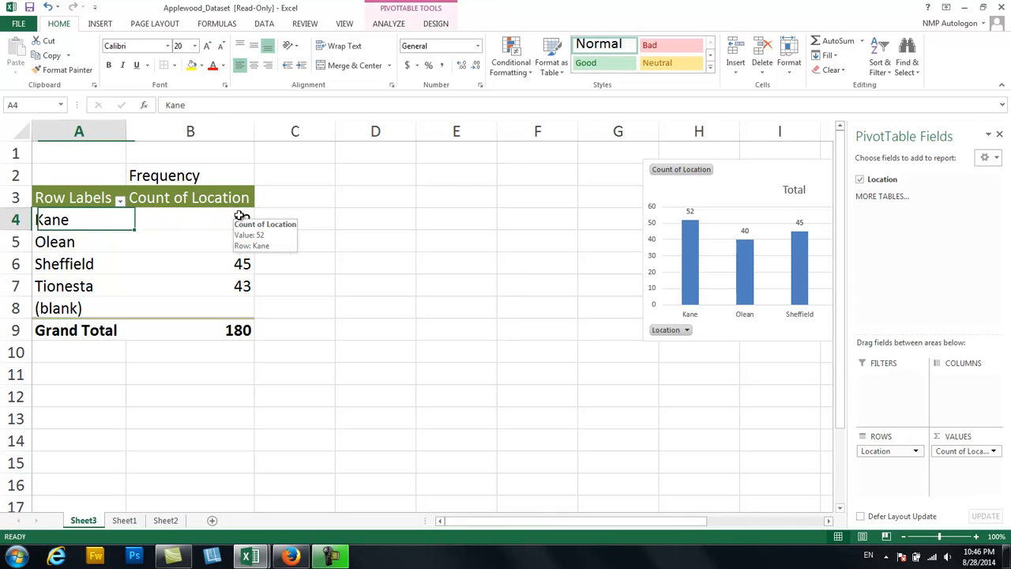
key("Down")
key("Down")
key("Down")
key("Up")
key("Up")
key("Up")
key("Right")
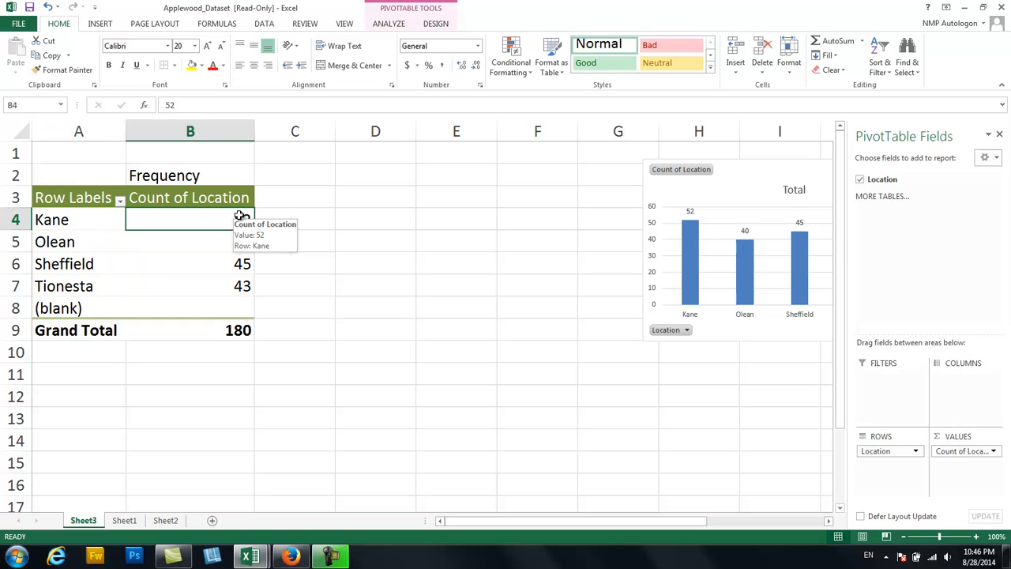
Enter the heading Relative Frequency in cell C3, beside the Count of Location column.
left_click(313, 195)
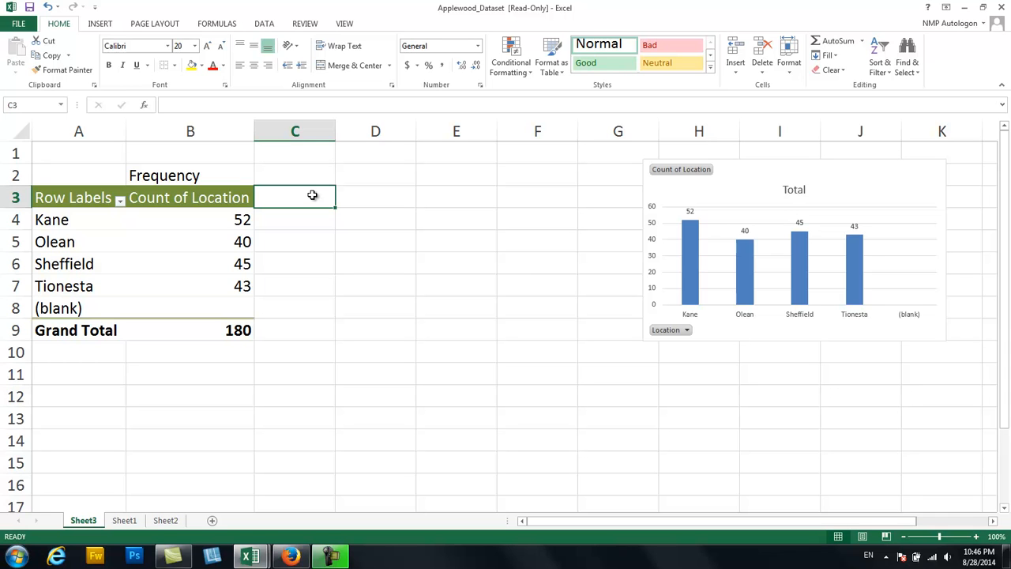
type("Relat")
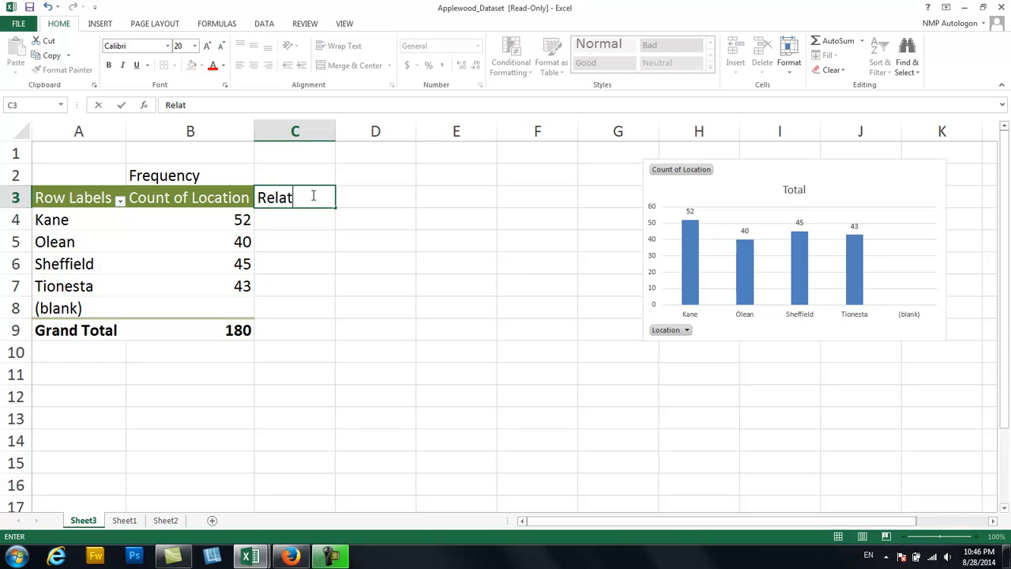
type("ive Frequency")
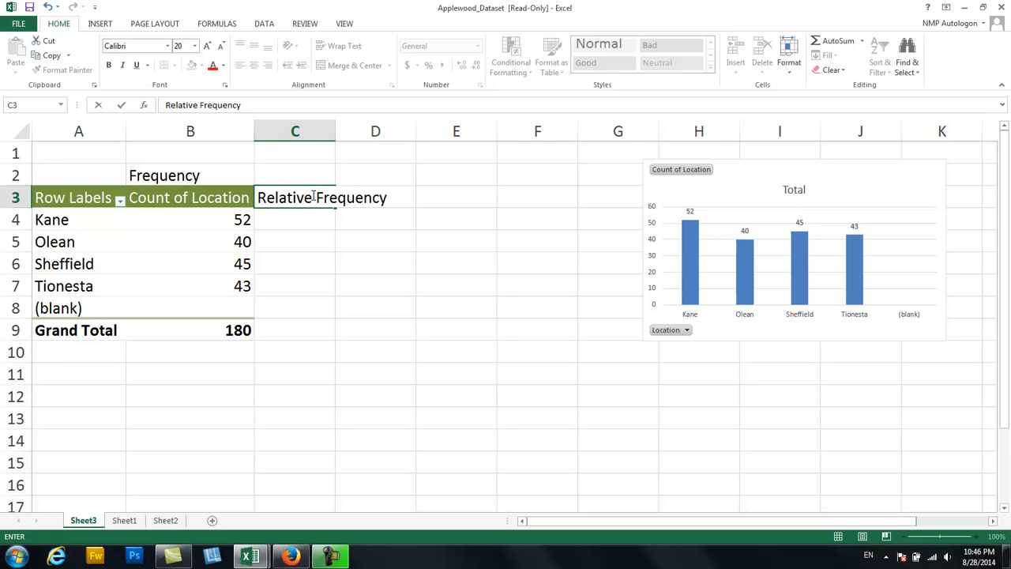
key("Return")
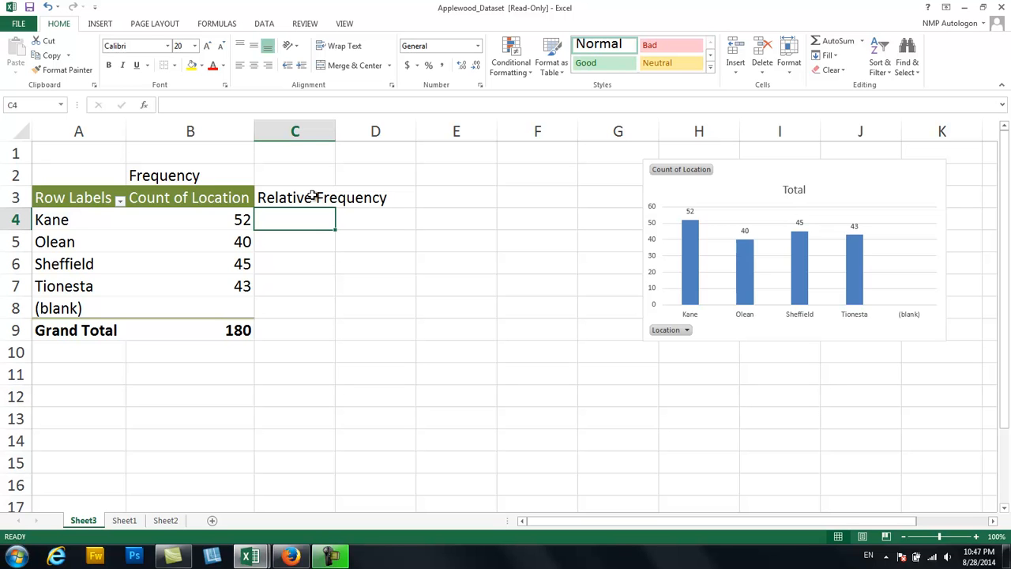
Calculate Kane's relative frequency in C4 by dividing its PivotTable count in B4 by the grand total in B9.
type("=")
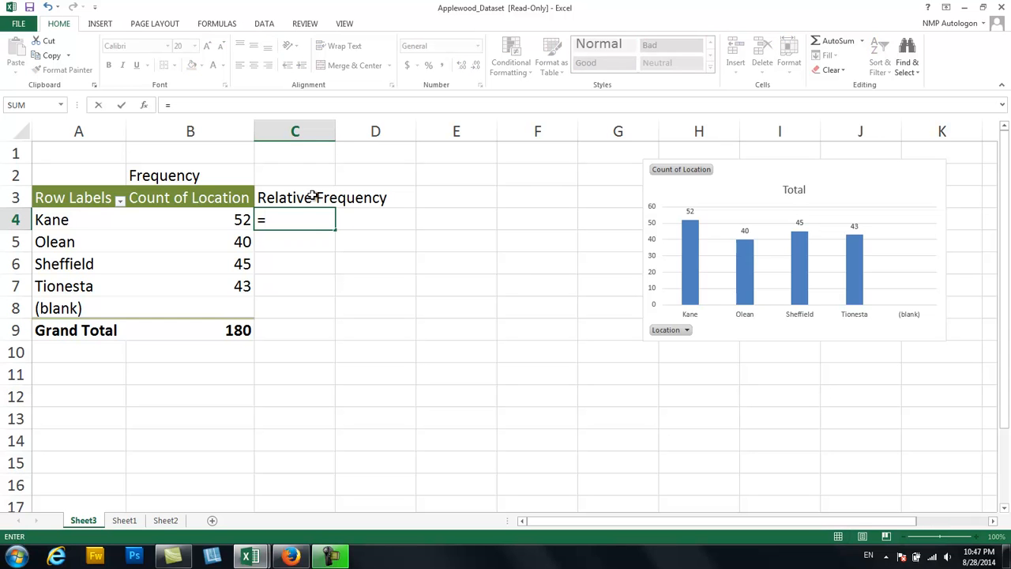
left_click(234, 217)
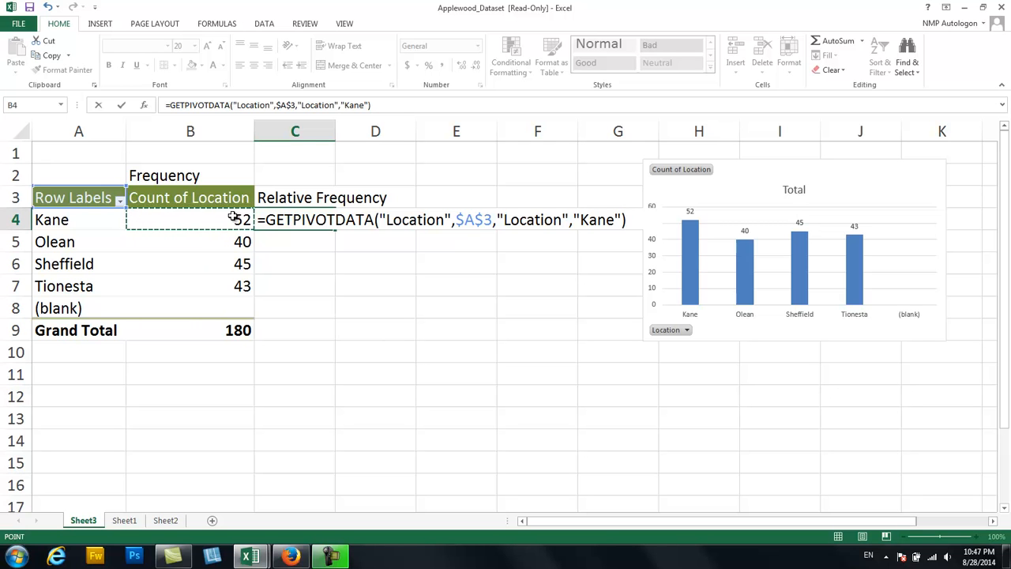
type("/")
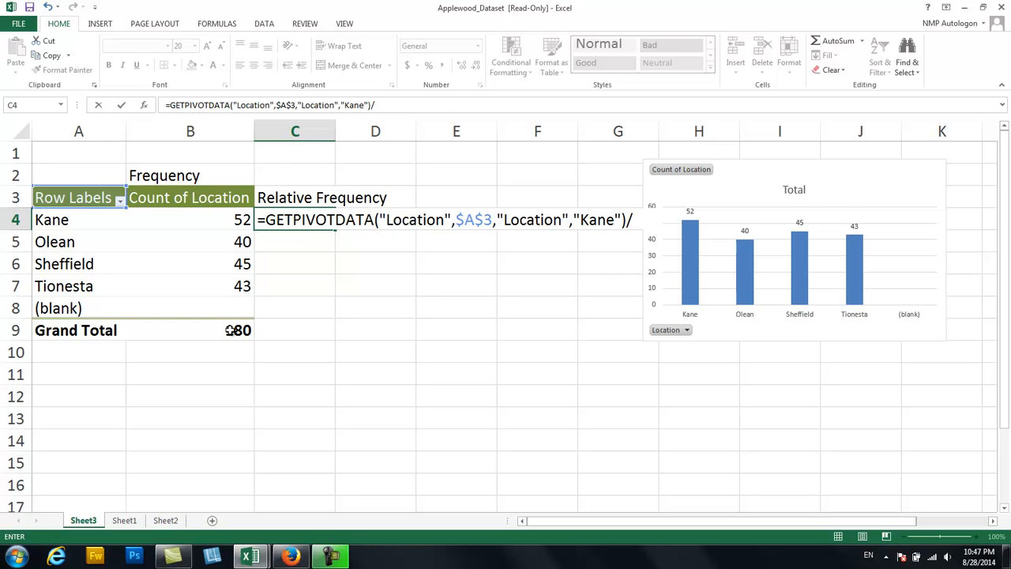
left_click(231, 330)
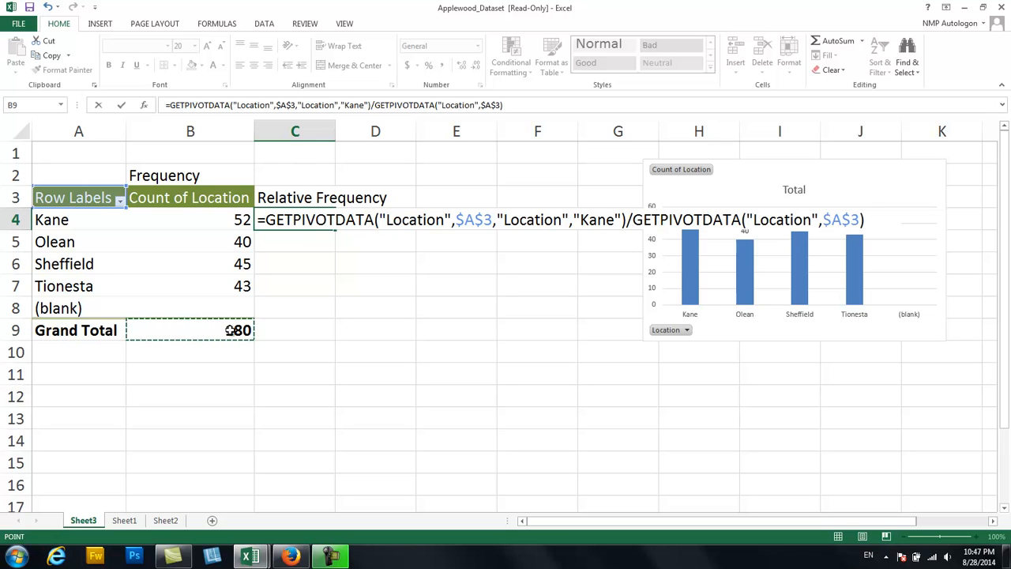
key("Return")
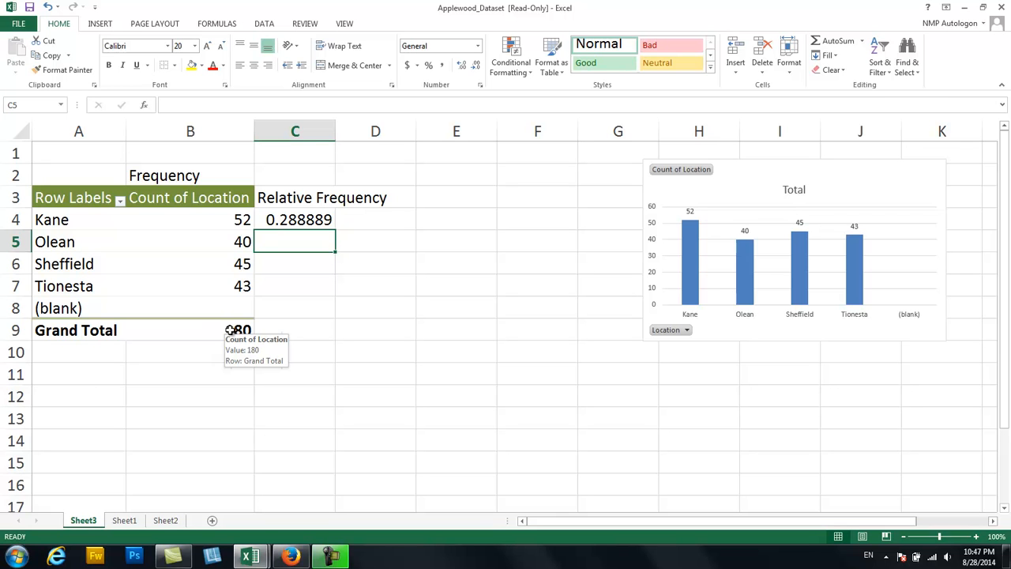
Try filling Kane's relative frequency formula from C4 down to C7, and clear the copies in C5:C7.
left_click(301, 221)
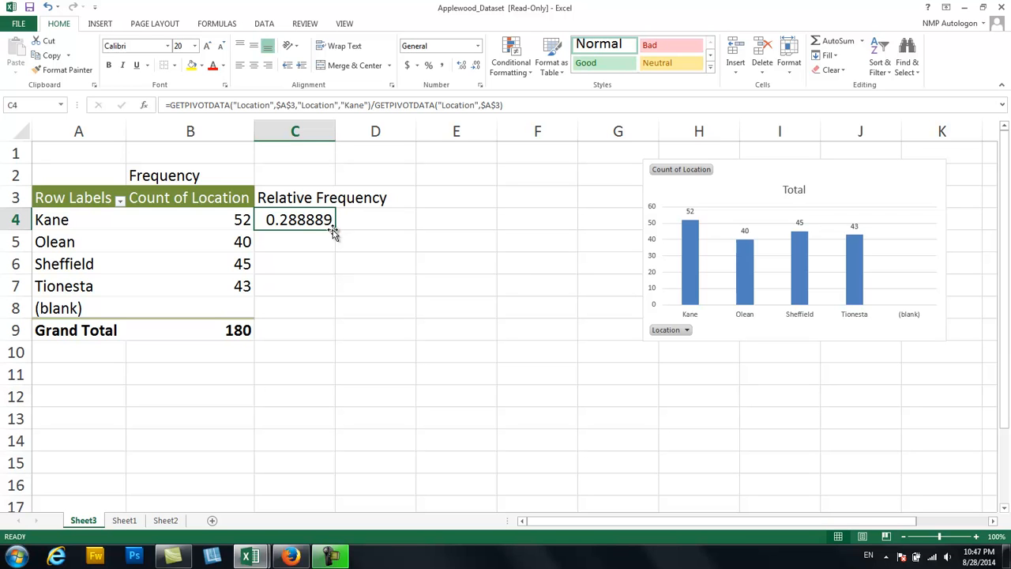
left_click_drag(335, 232, 322, 290)
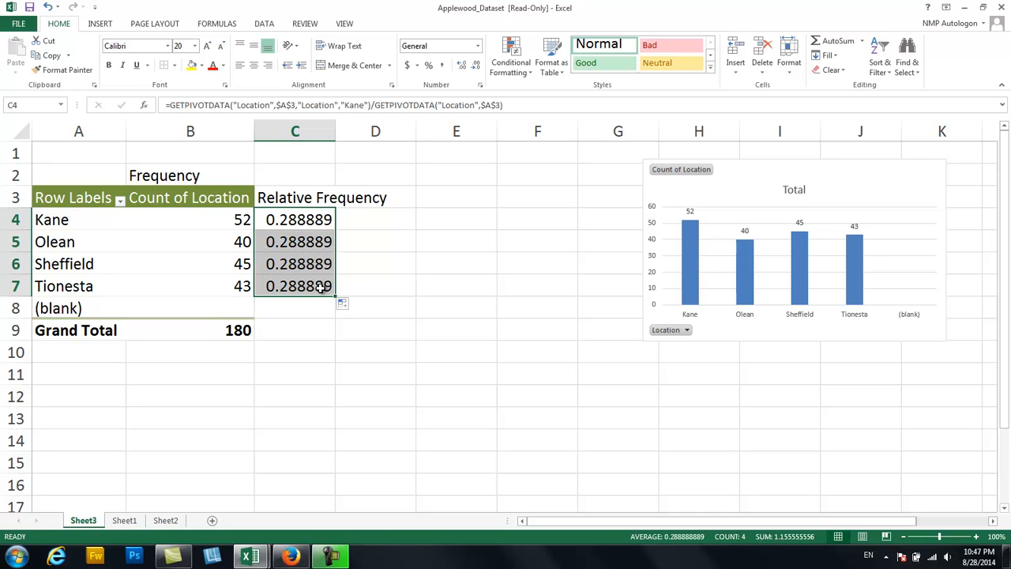
left_click(318, 247)
left_click_drag(319, 247, 308, 286)
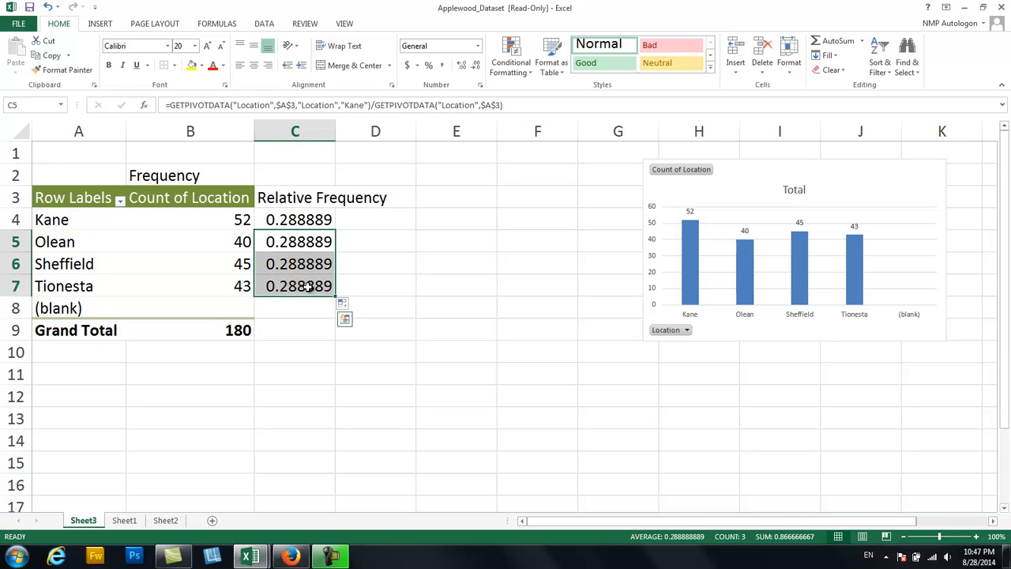
key("Delete")
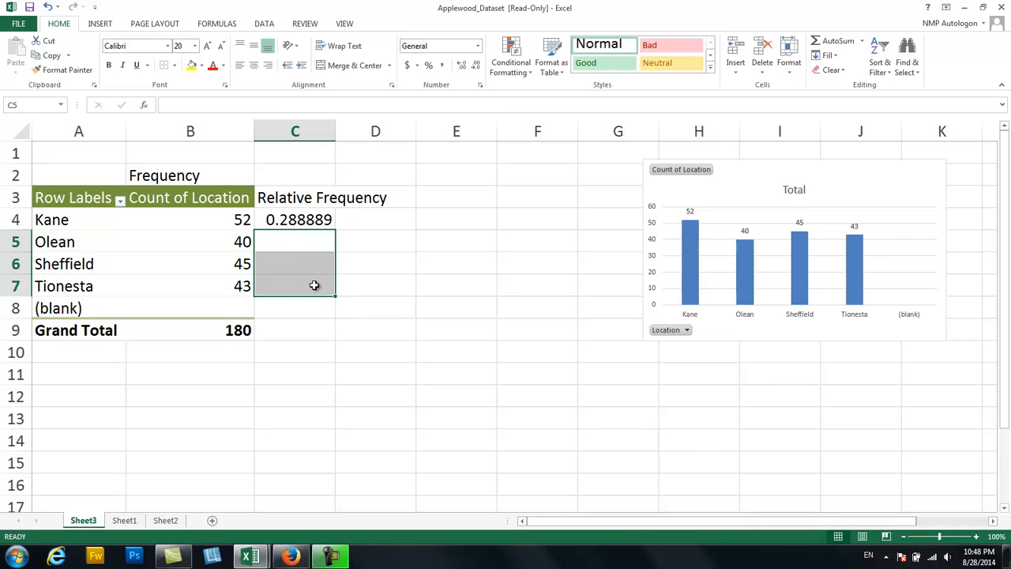
left_click(354, 257)
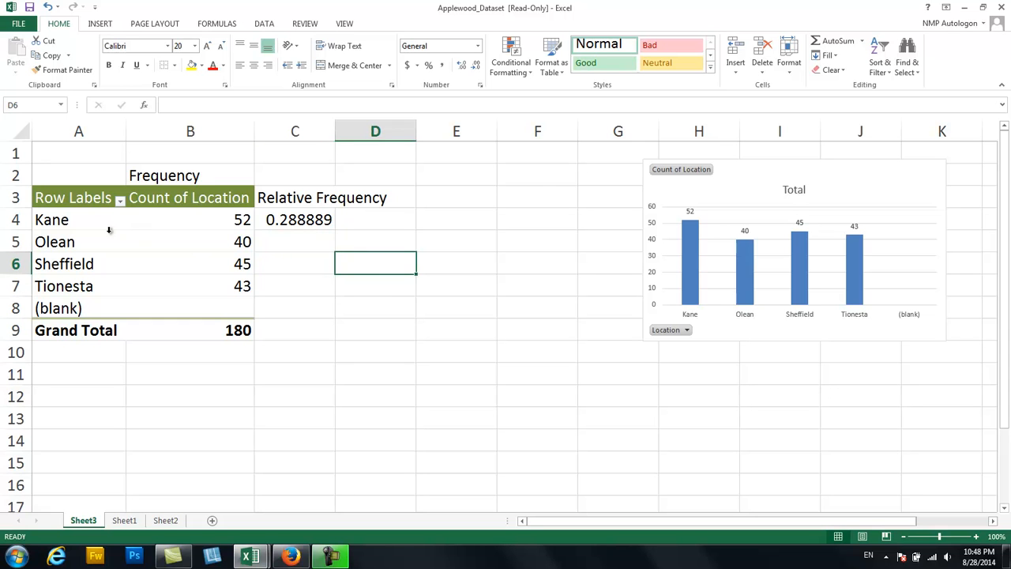
Copy the four locations and their counts from A4:B7 to a separate block starting at A12.
left_click_drag(70, 218, 176, 280)
key("ctrl+c")
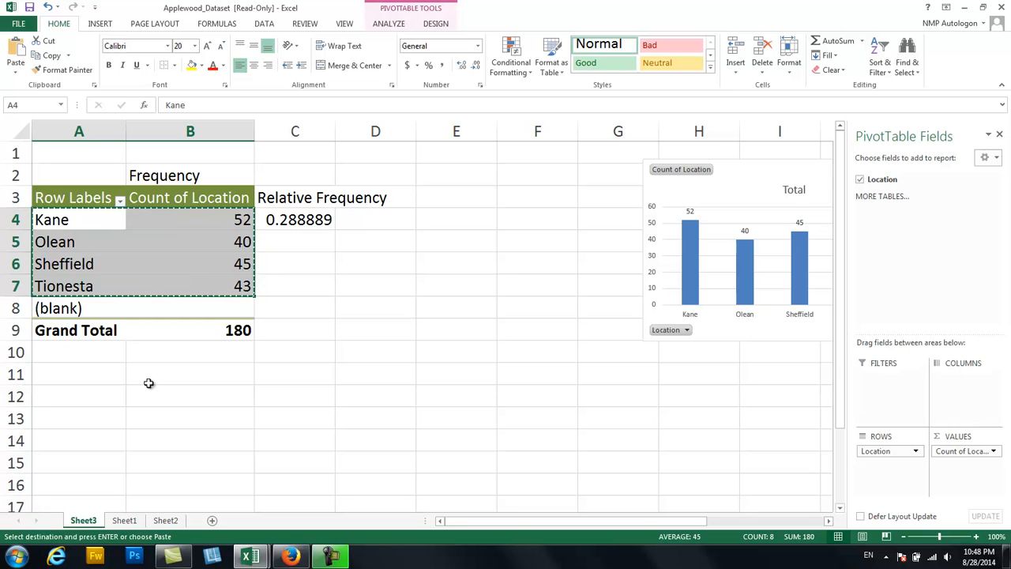
left_click(100, 398)
key("ctrl+v")
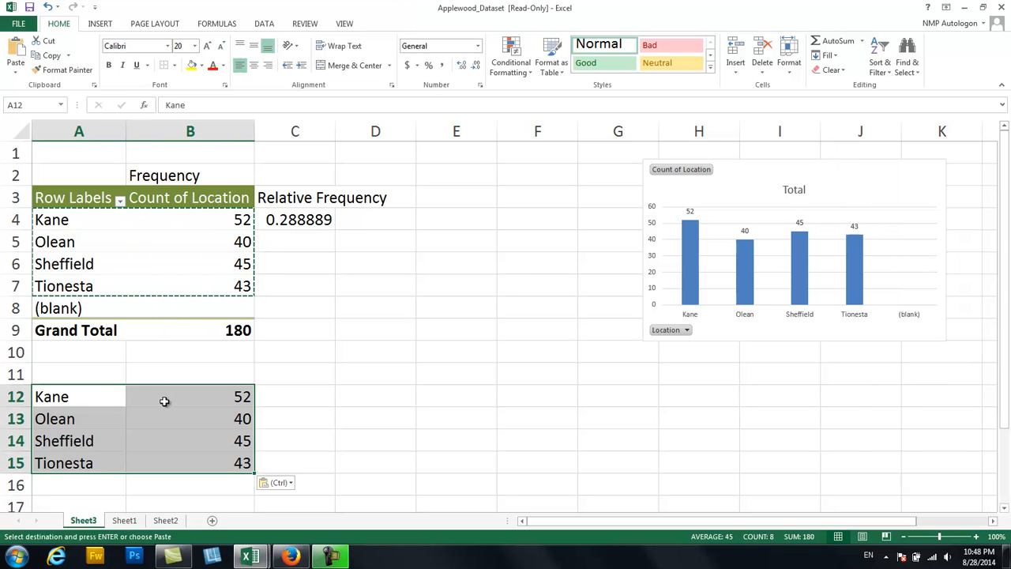
left_click(160, 398)
left_click(177, 423)
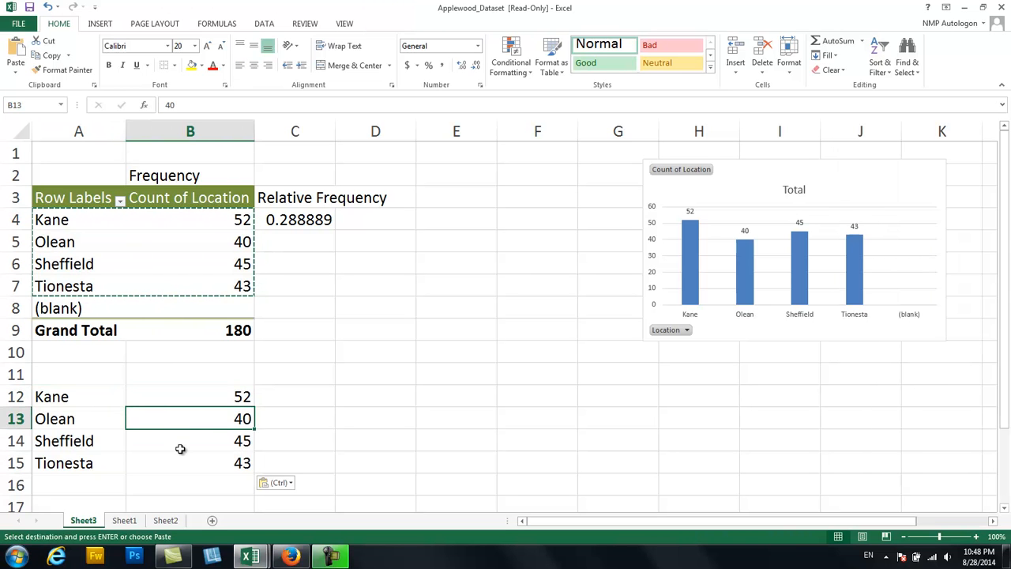
left_click(178, 448)
left_click(189, 467)
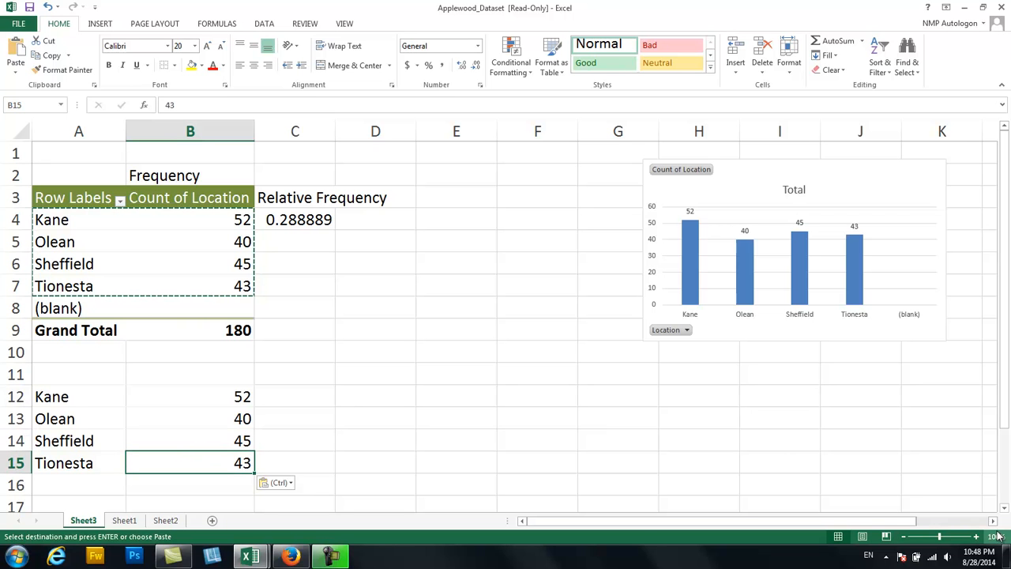
Enter the headings Frequency in B11 and Relative Frequency in C11 above the copied counts.
left_click(1004, 508)
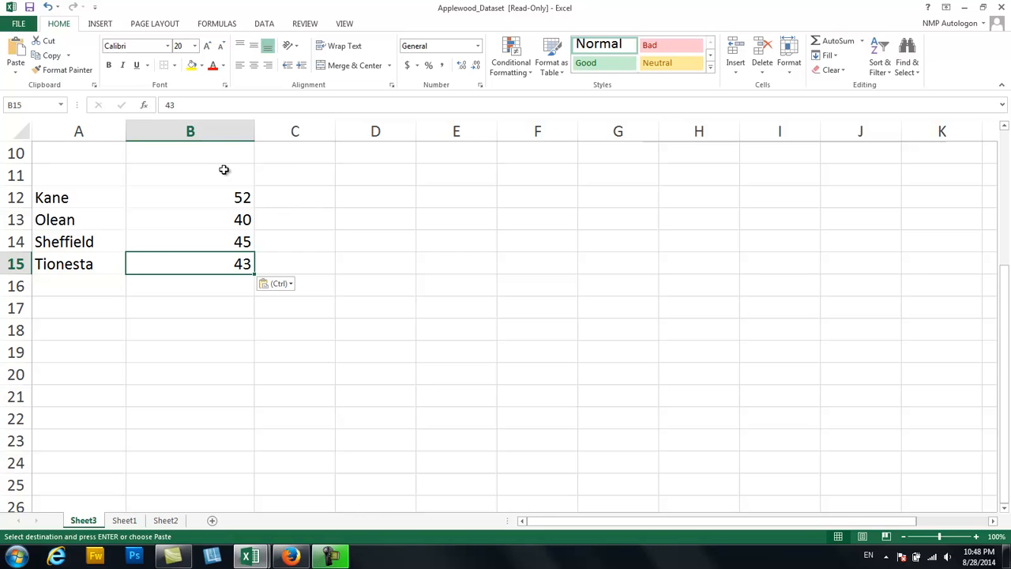
left_click(224, 172)
type("Frequency")
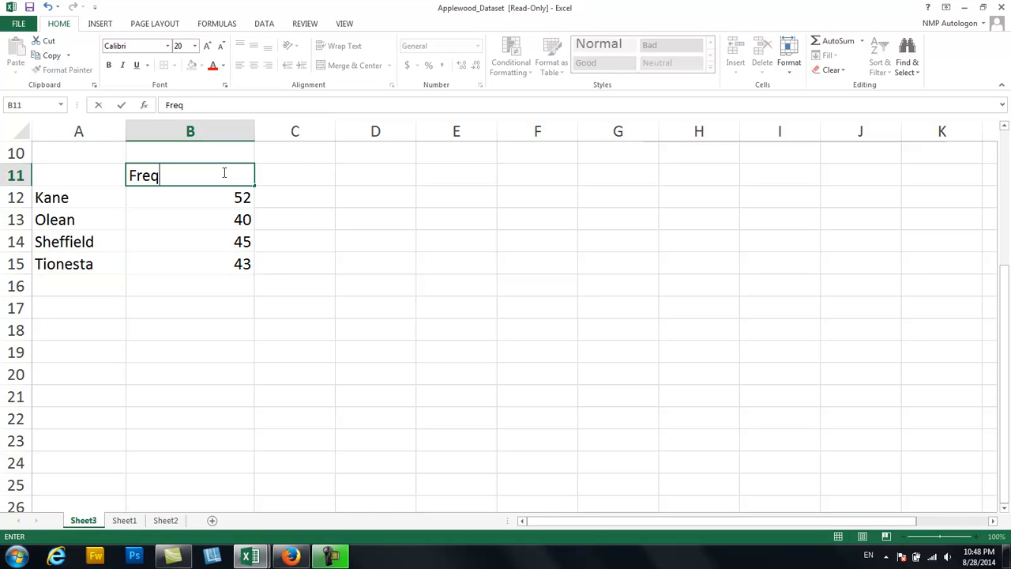
key("Tab")
type("Re")
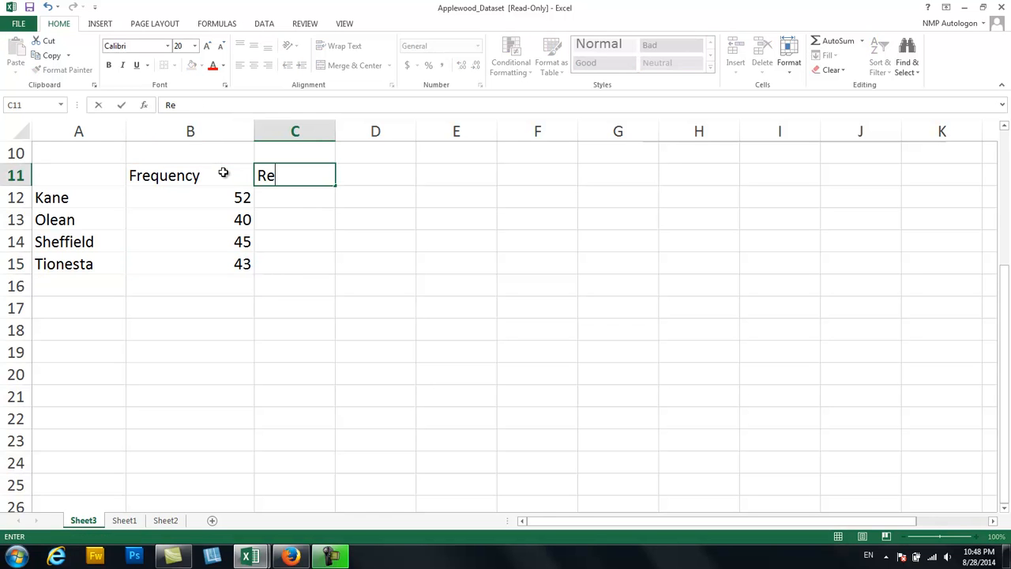
type("lative Frequency")
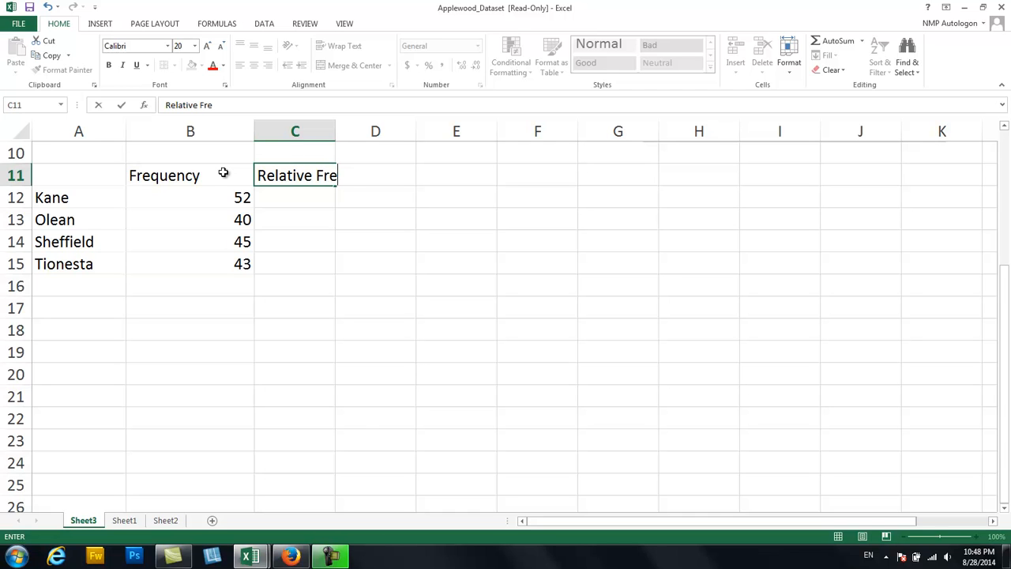
key("Return")
Add up the copied counts B12:B15 in cell B16 with AutoSum.
key("Down")
key("Down")
key("Down")
key("Down")
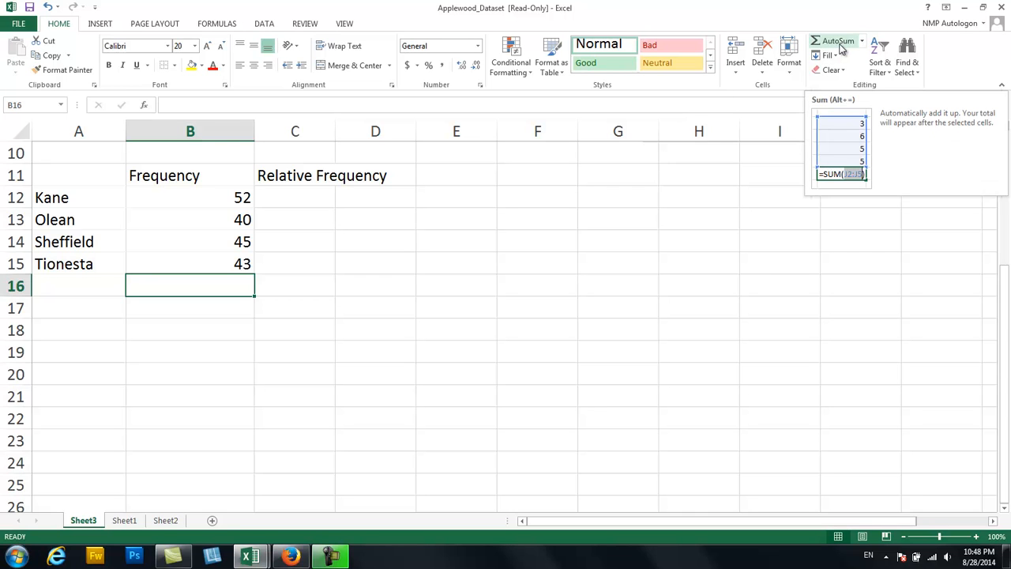
left_click(862, 42)
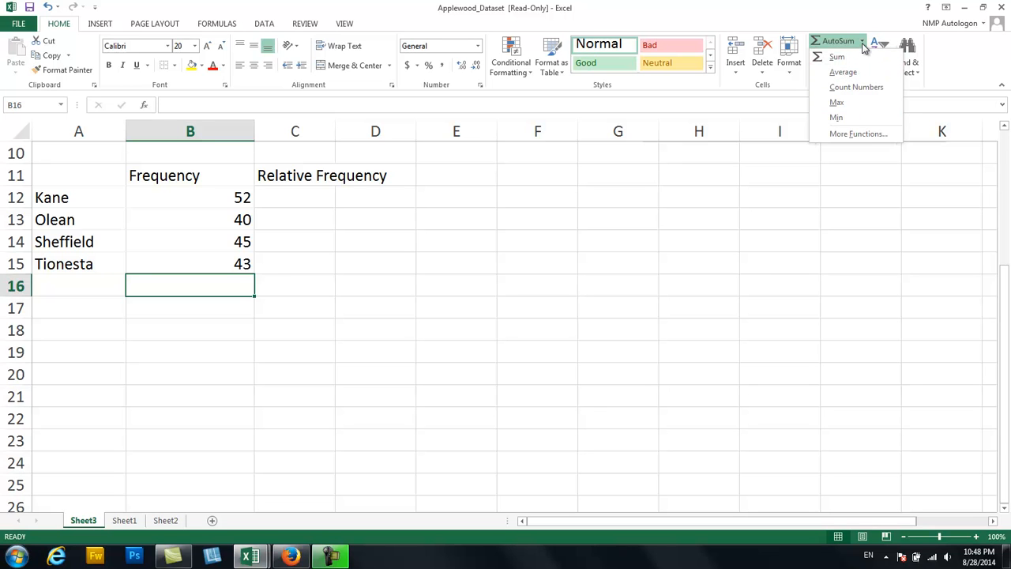
left_click(863, 45)
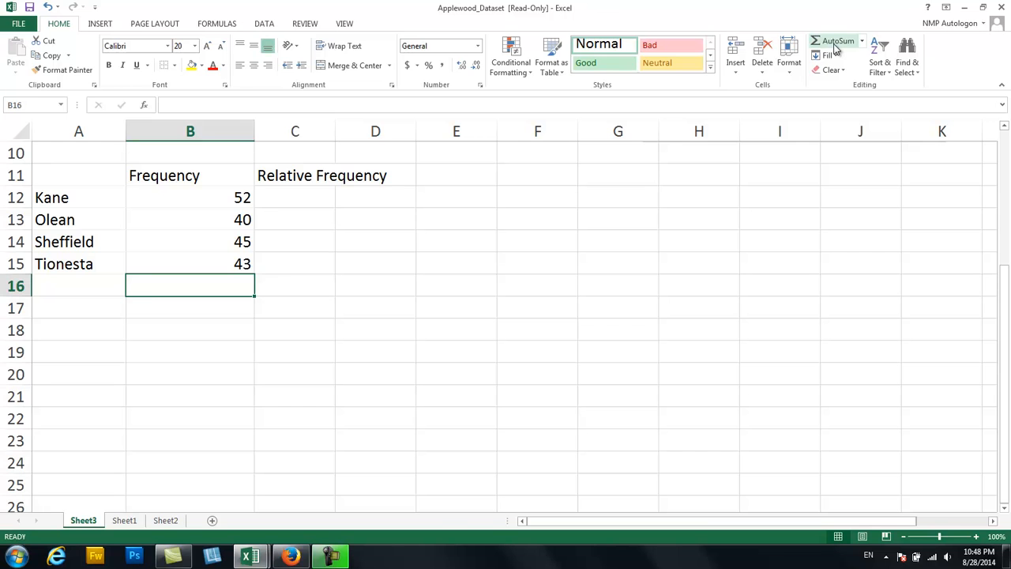
left_click(836, 44)
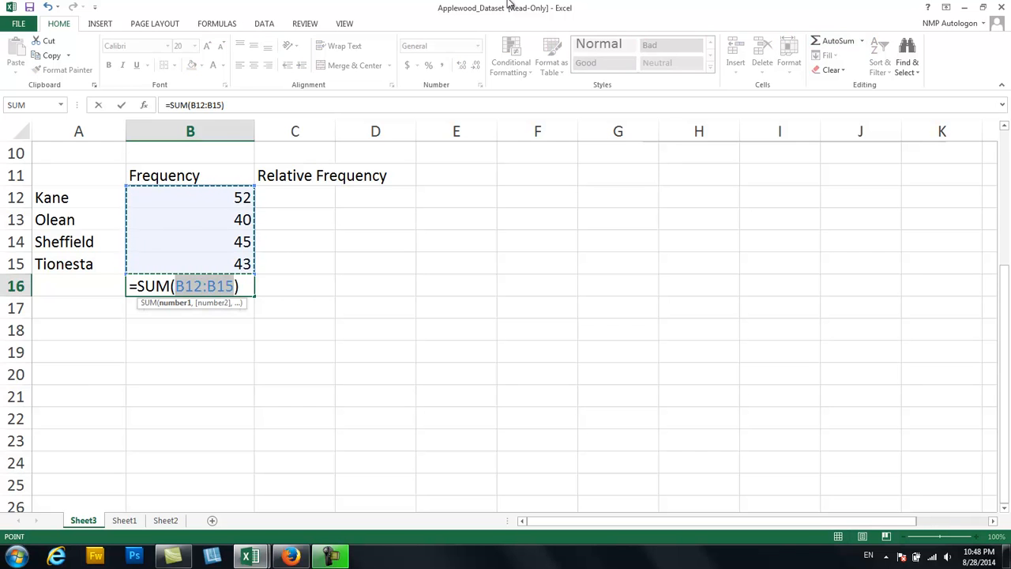
key("Return")
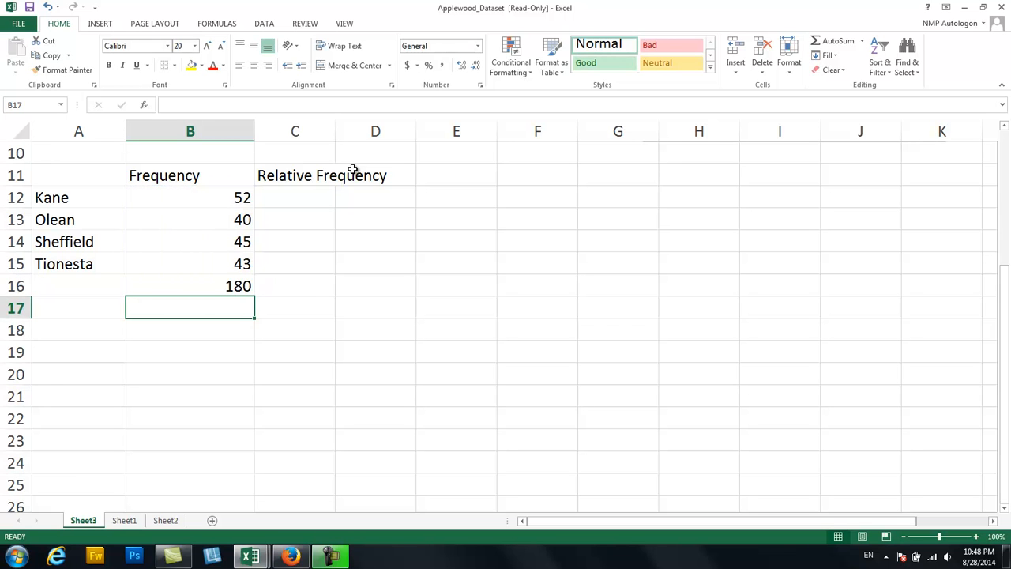
Label the sum row with Total in cell A16.
left_click(108, 280)
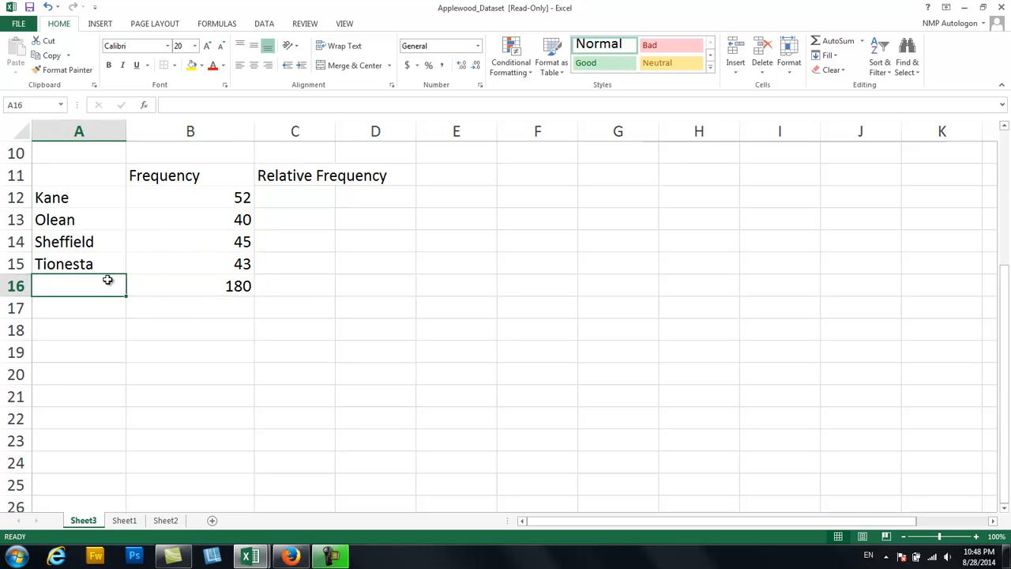
type("TOtal")
key("Tab")
key("Tab")
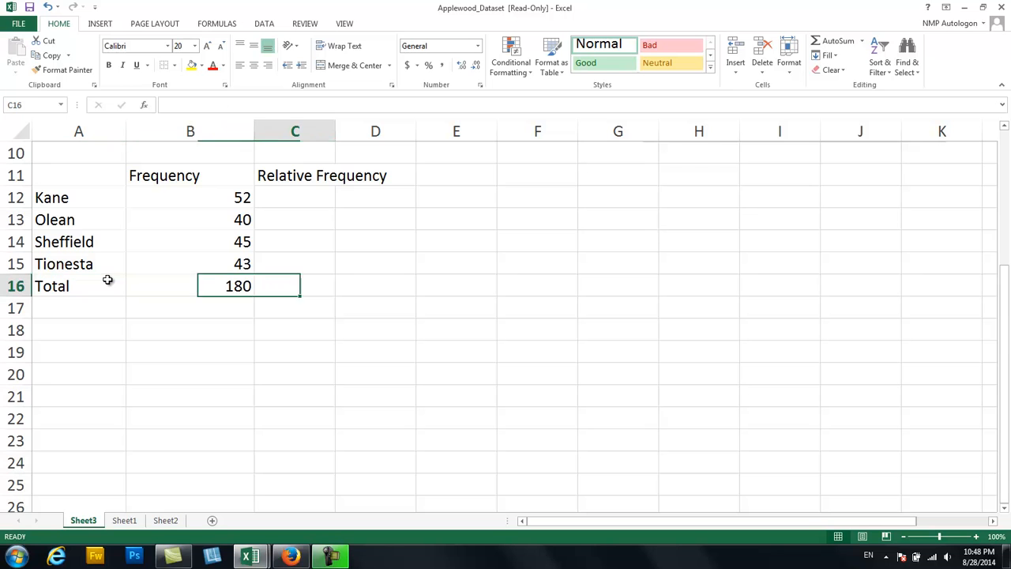
Calculate Kane's relative frequency in C12 with the formula =B12/$B$16, keeping the total as an absolute reference.
key("Up")
key("Up")
key("Up")
key("Up")
key("Up")
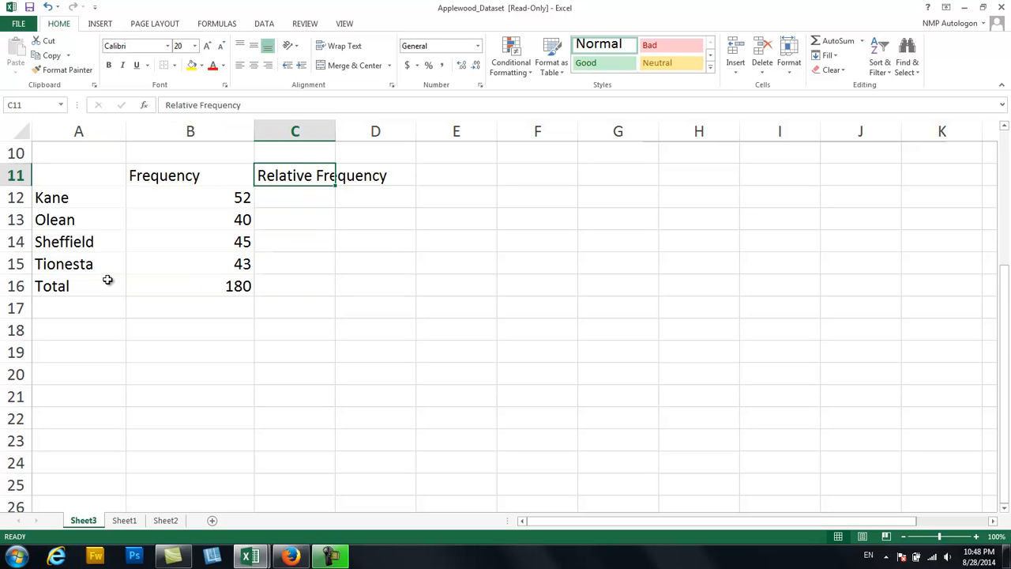
key("Down")
type("=")
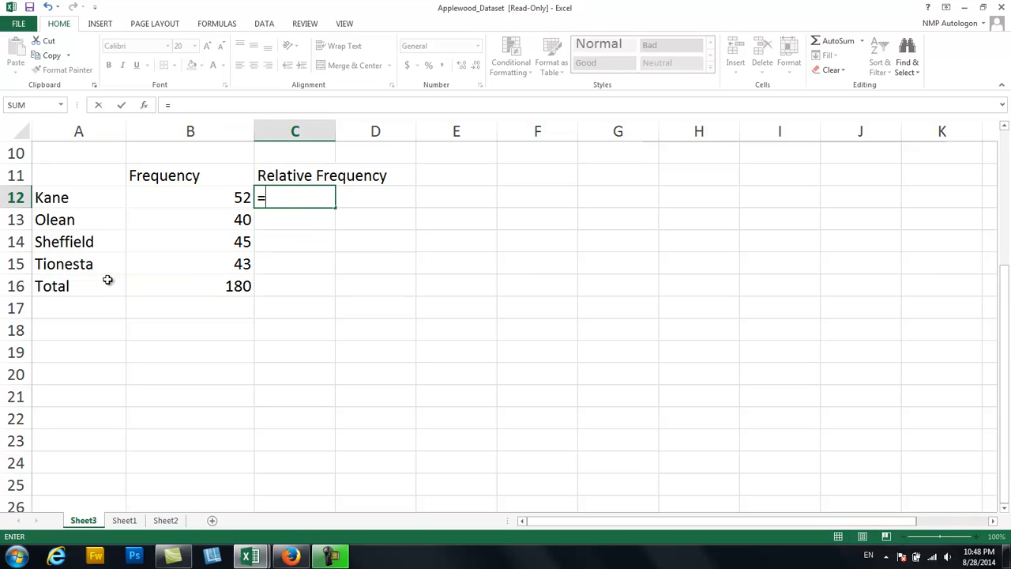
left_click(189, 197)
type("/")
left_click(221, 285)
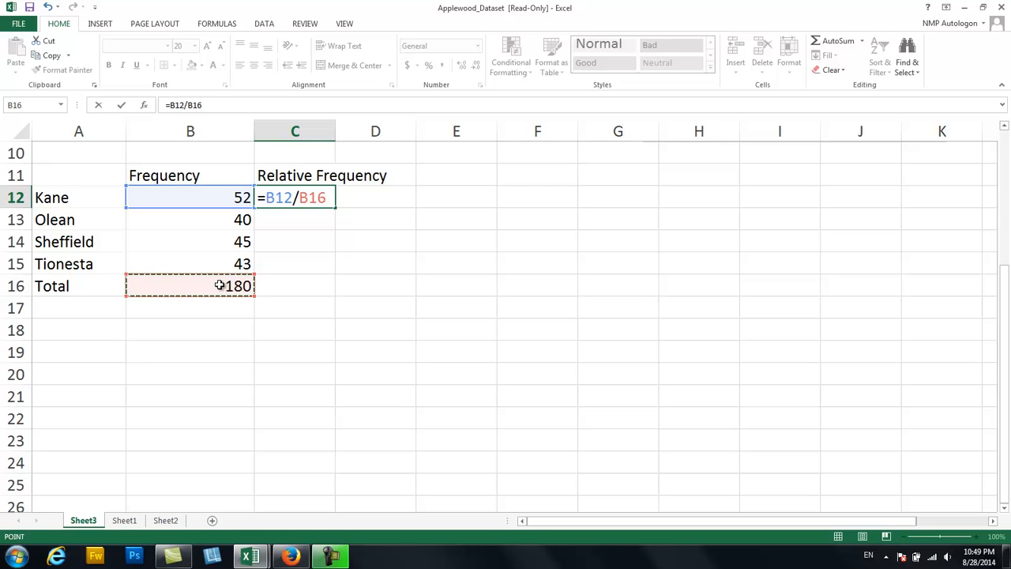
key("F4")
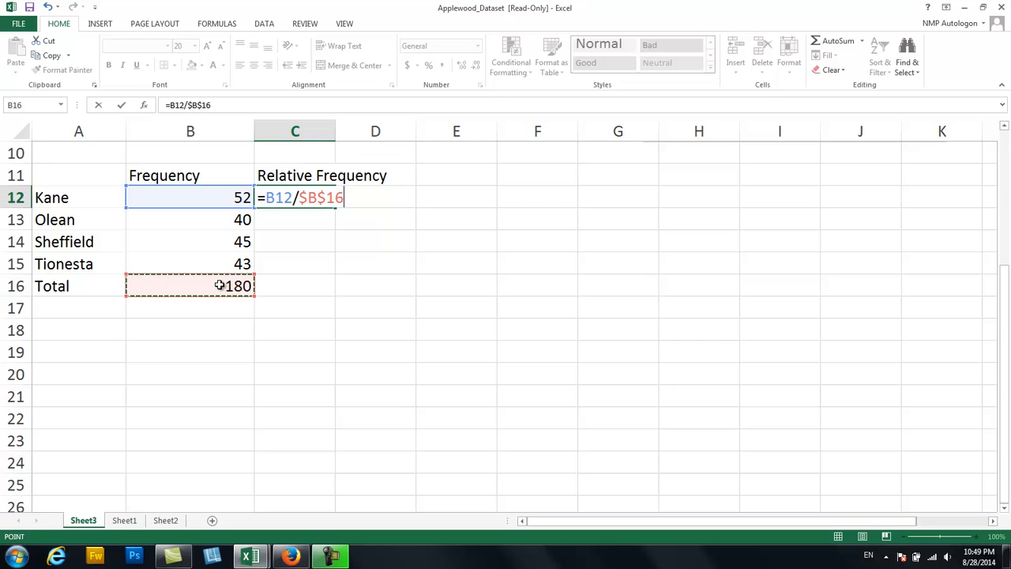
key("Return")
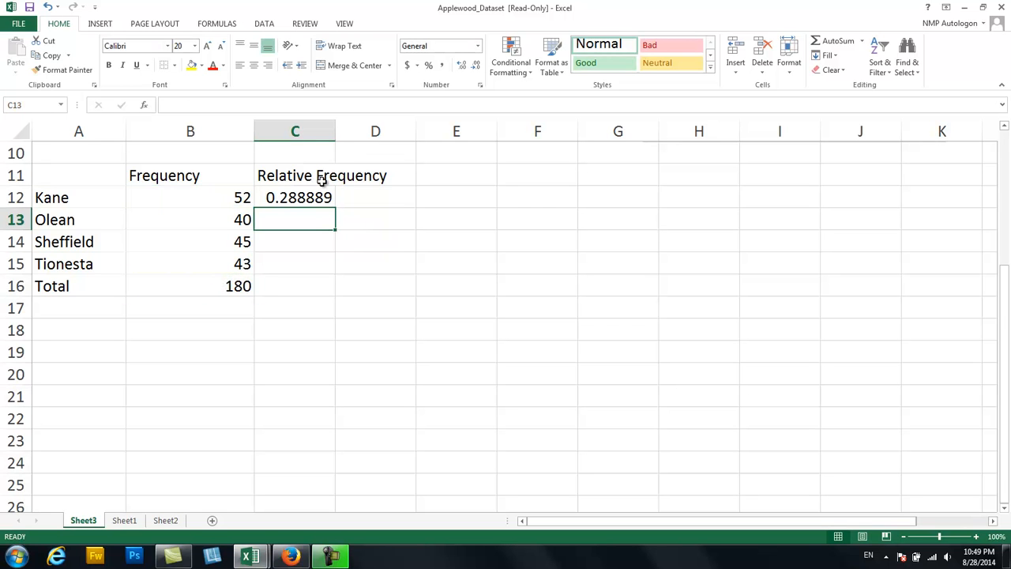
Fill the relative frequency formula from C12 down to C15 and add up C12:C15 in C16 with AutoSum.
left_click(332, 203)
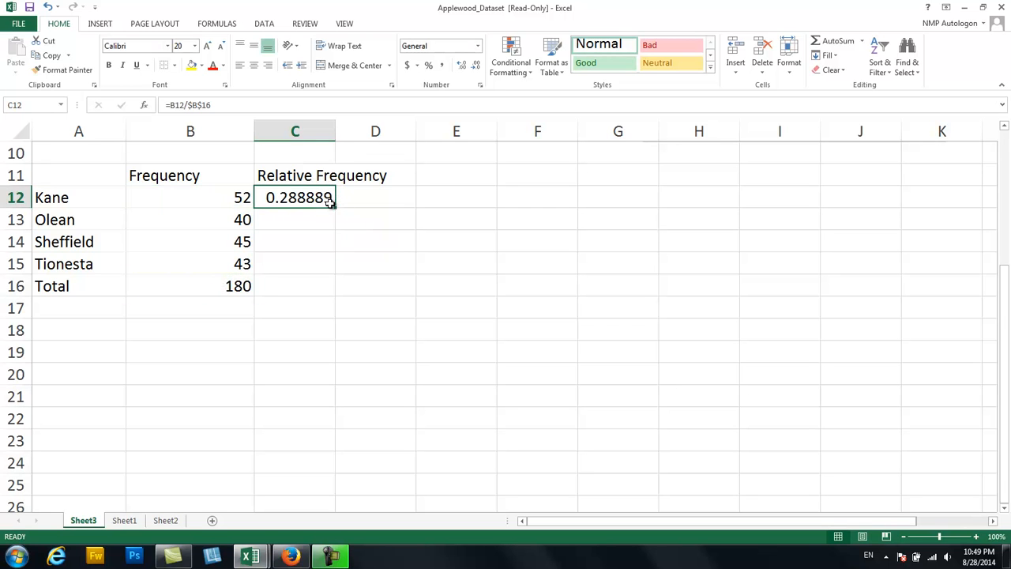
left_click_drag(337, 209, 325, 270)
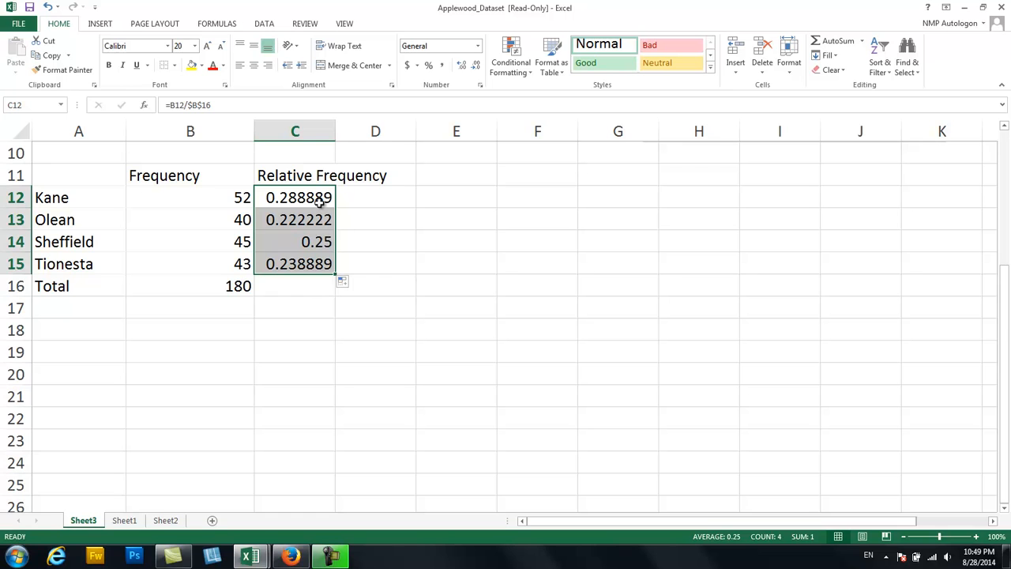
left_click(308, 288)
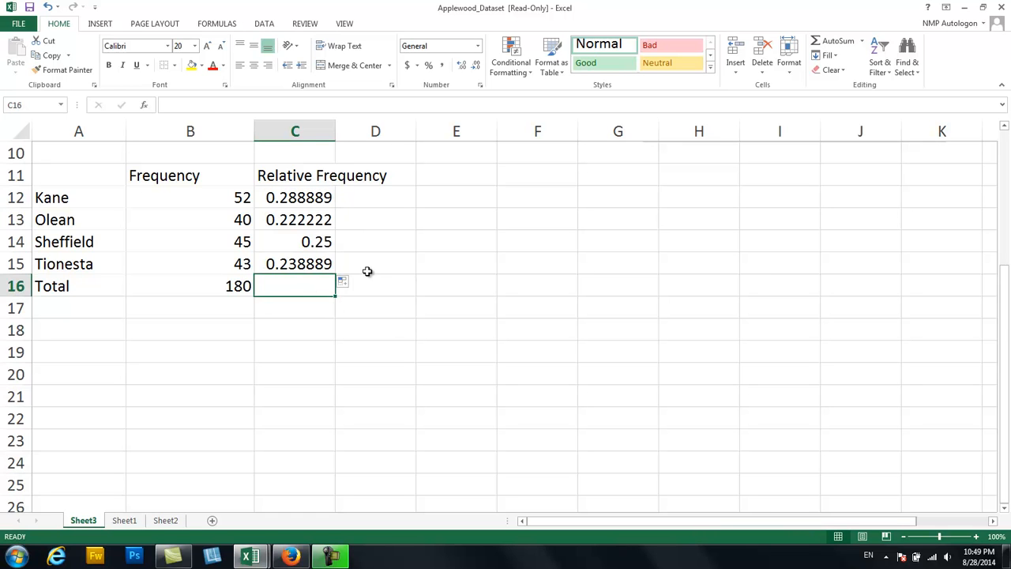
left_click(837, 41)
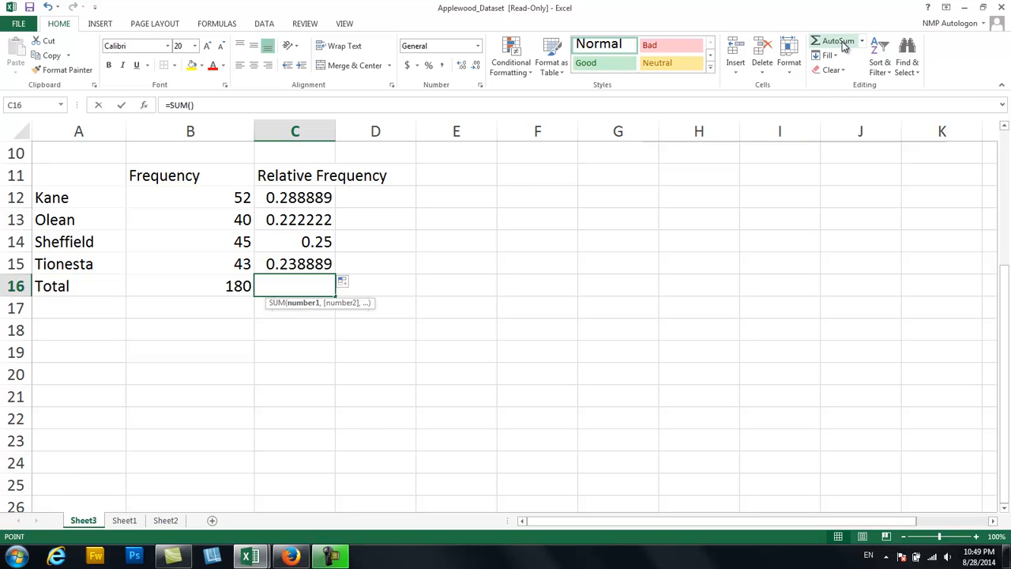
key("Return")
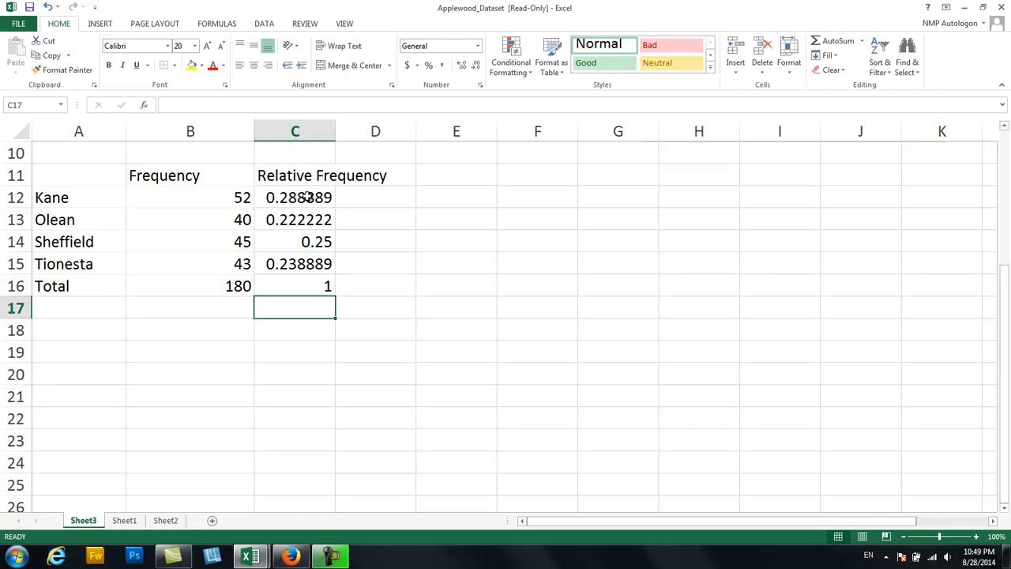
Examine the formulas behind the relative frequency total in C16 and the values for Olean and Sheffield.
left_click(316, 287)
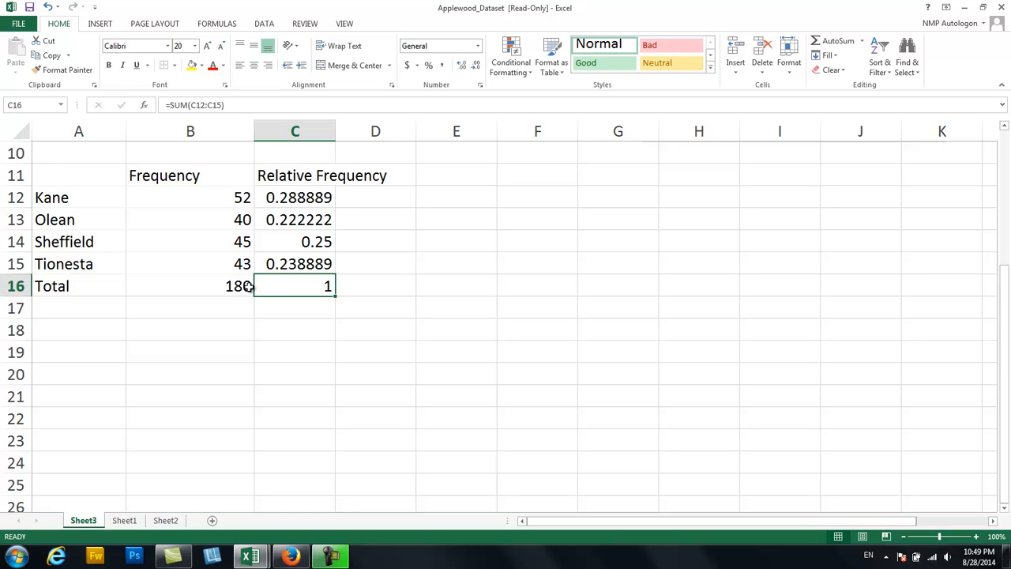
double_click(287, 223)
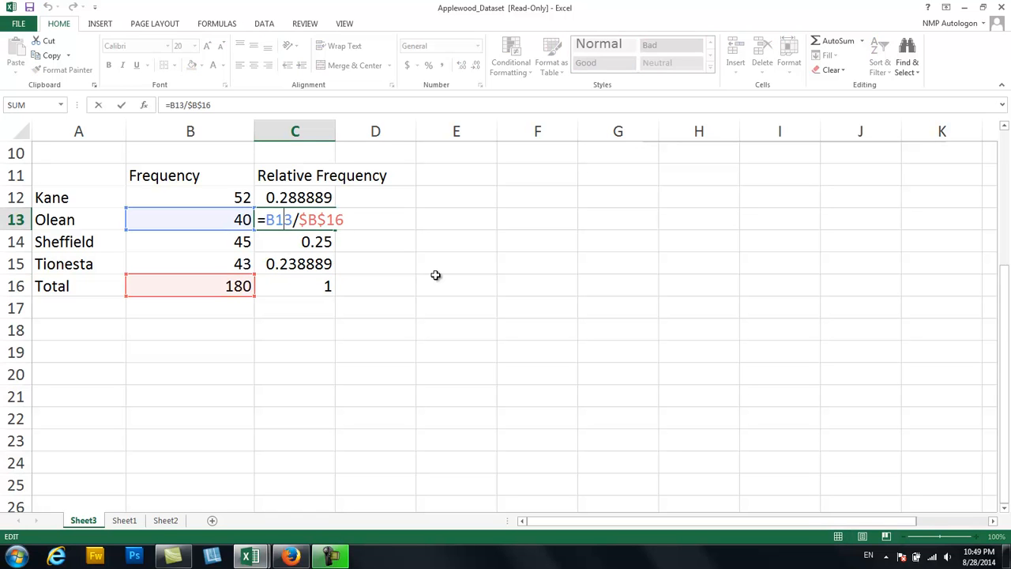
key("Return")
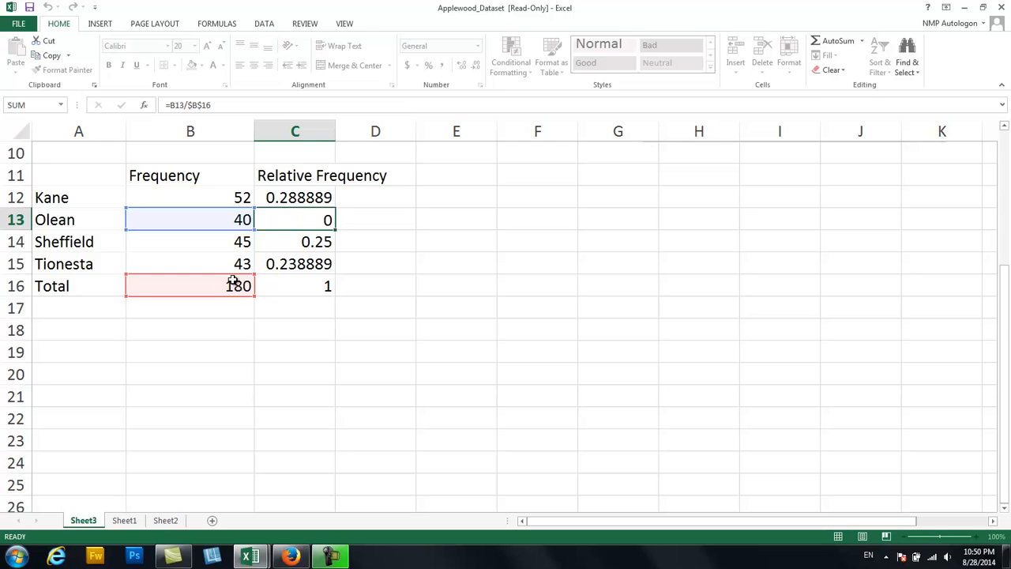
double_click(295, 246)
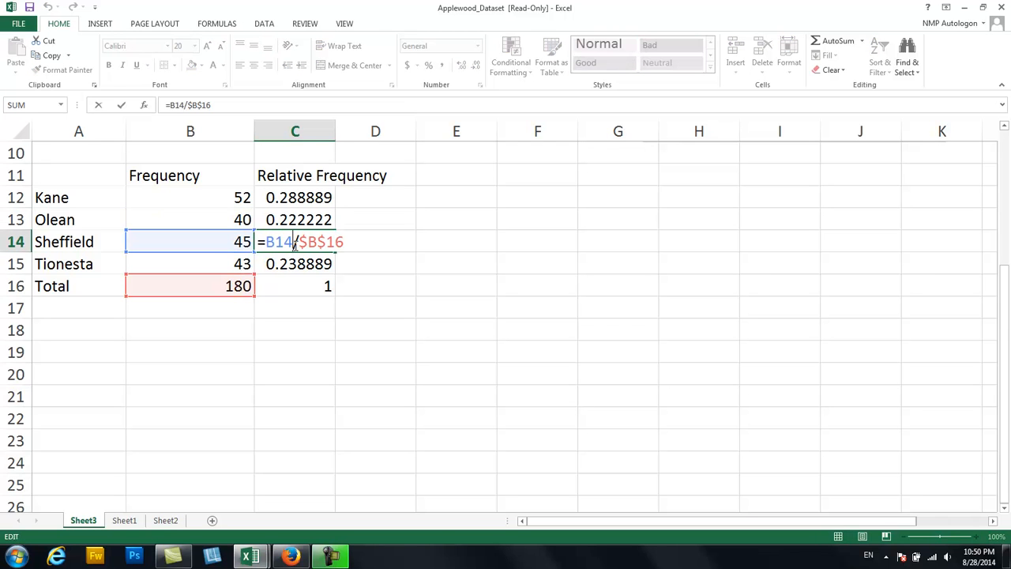
key("Return")
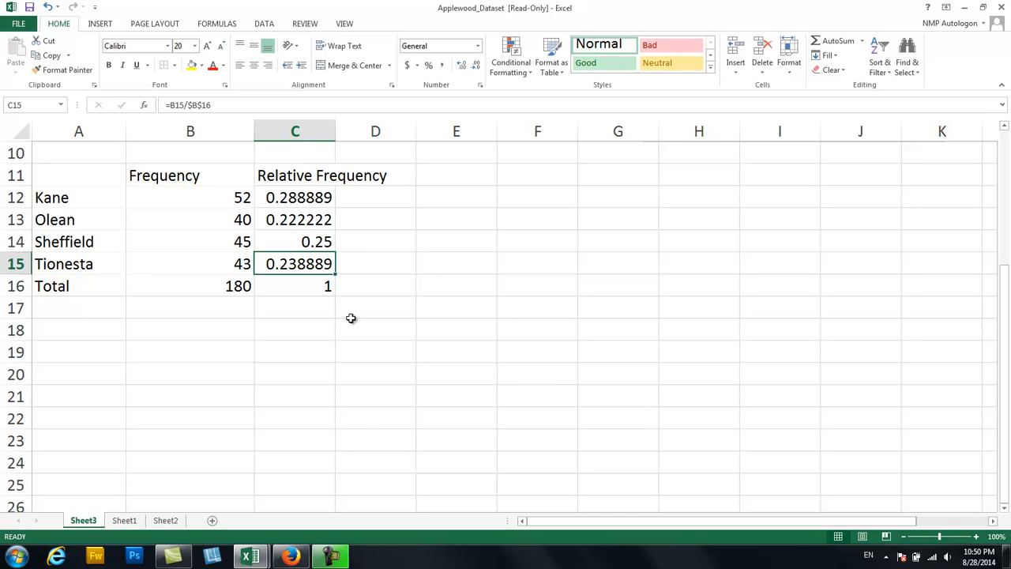
left_click(351, 318)
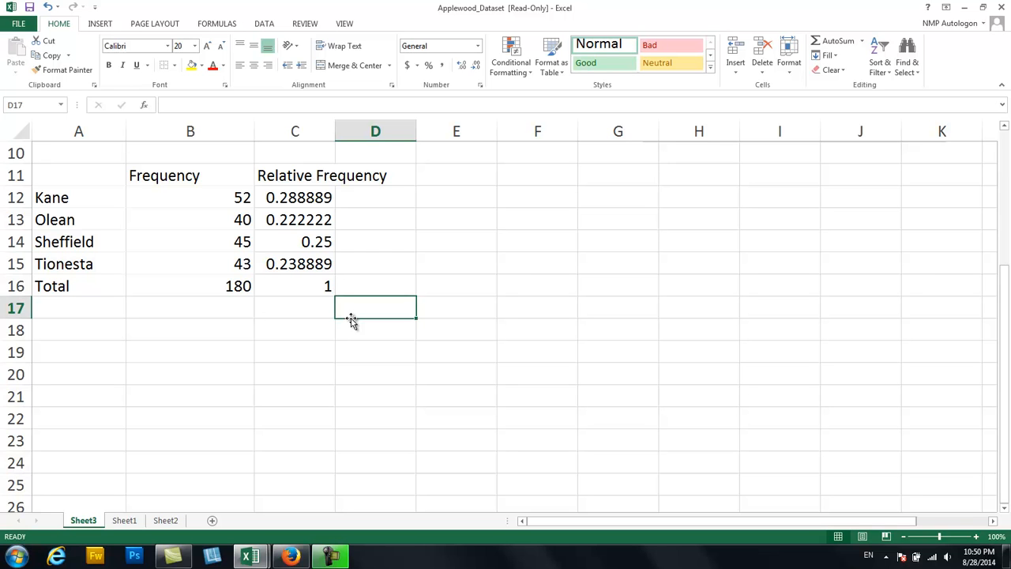
Copy the Profit column B on Sheet1 and select column A on Sheet2 as its destination.
left_click(135, 521)
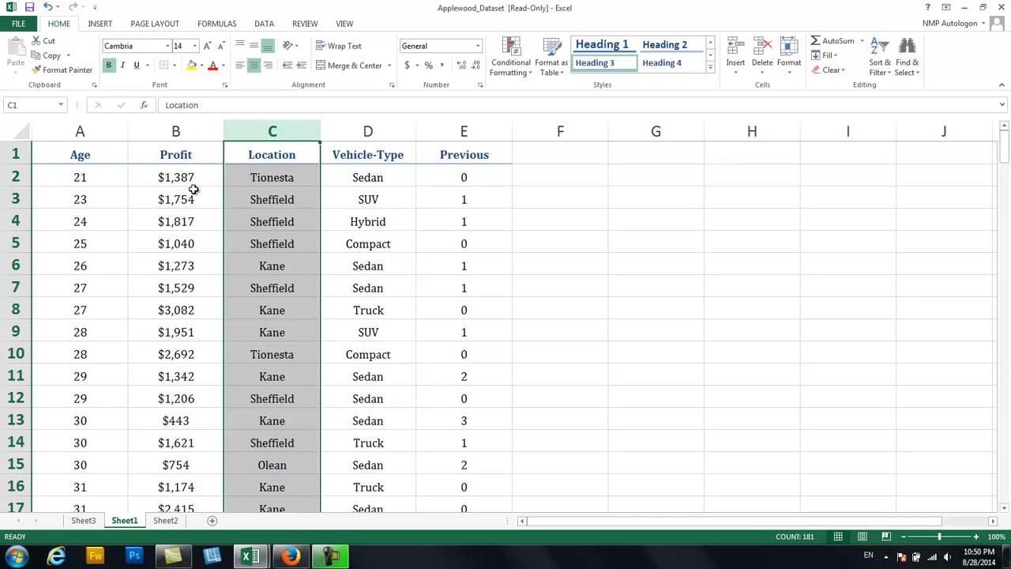
left_click(485, 221)
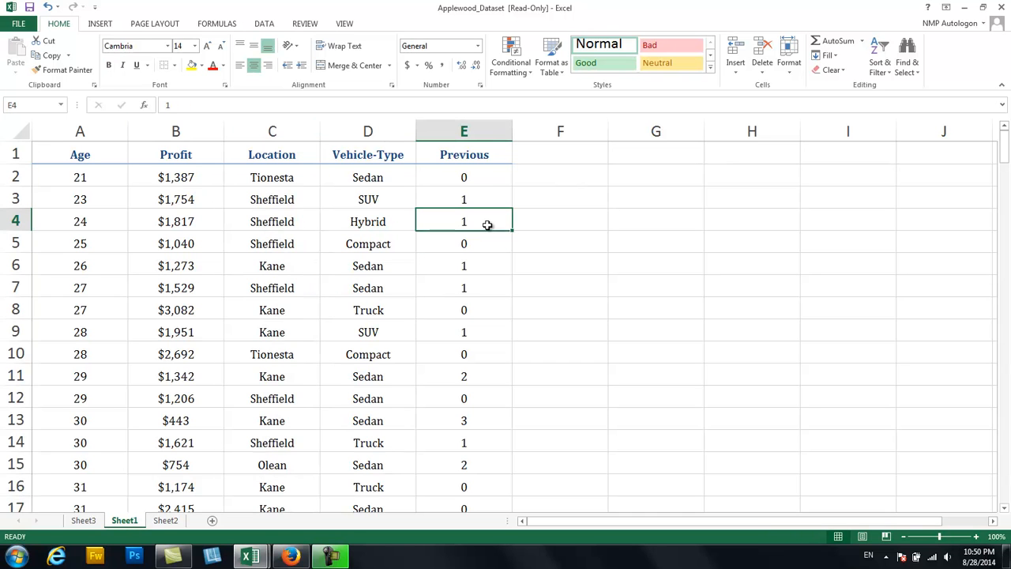
left_click(186, 130)
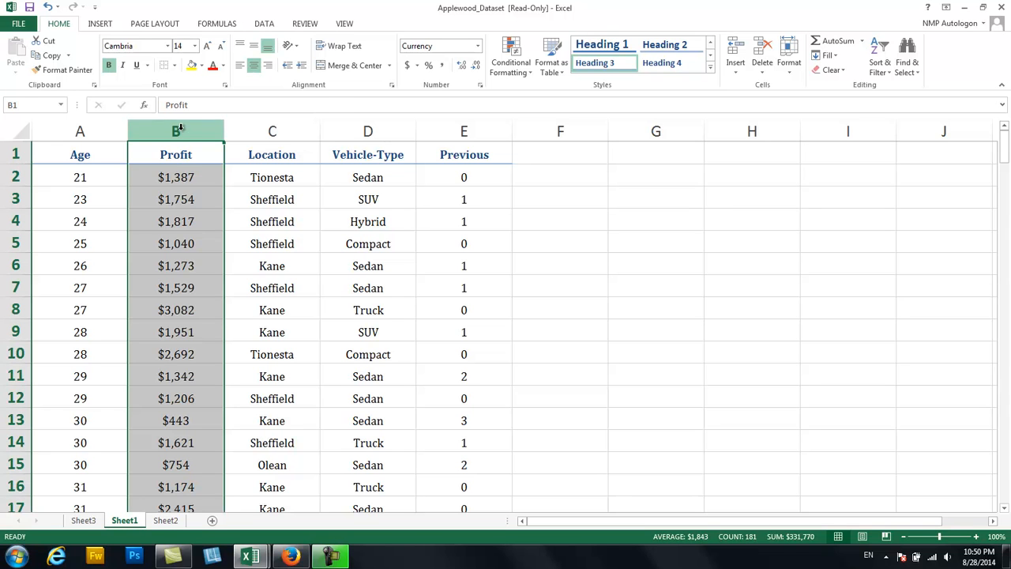
right_click(180, 128)
key("Escape")
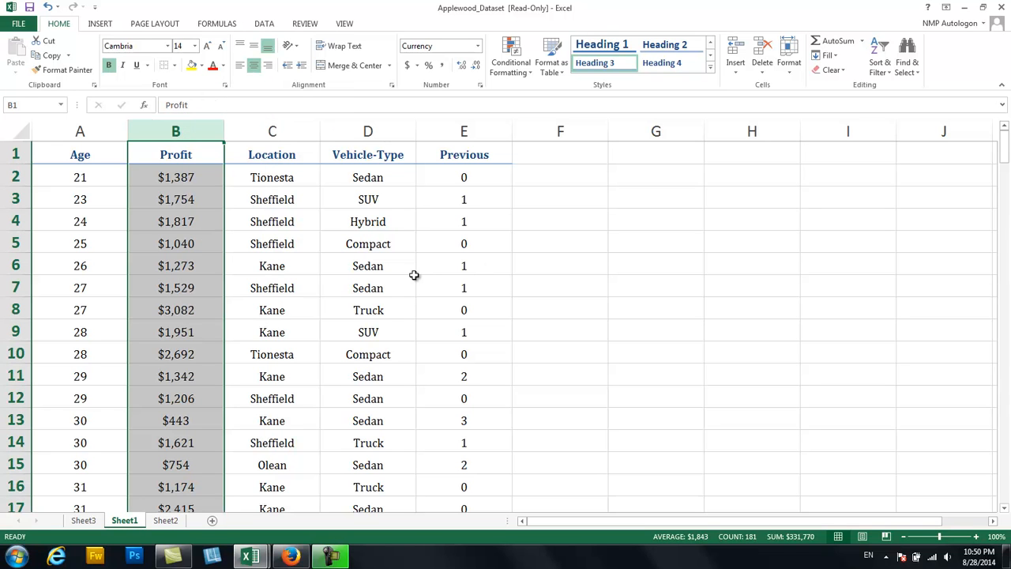
left_click(179, 124)
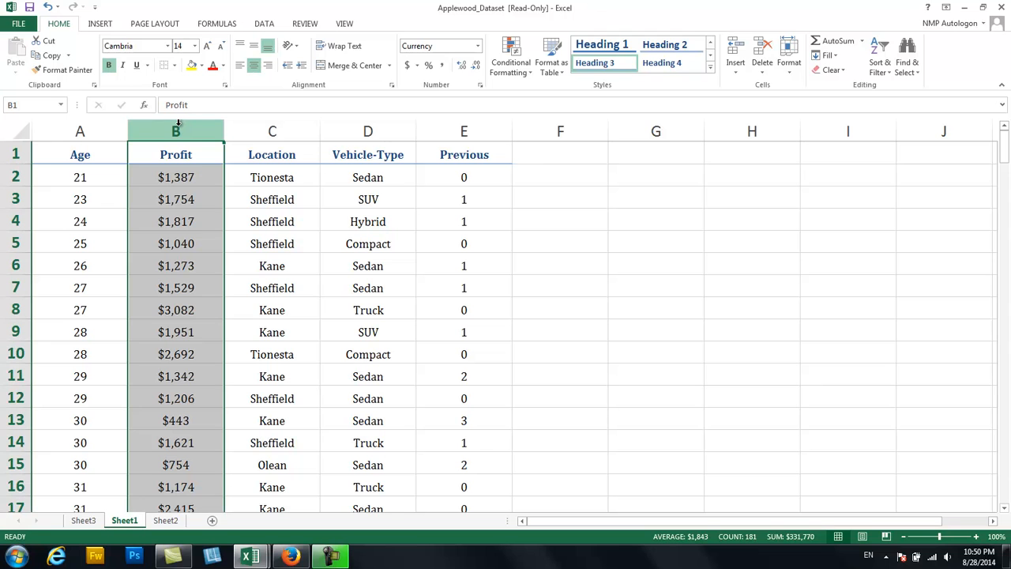
key("ctrl+c")
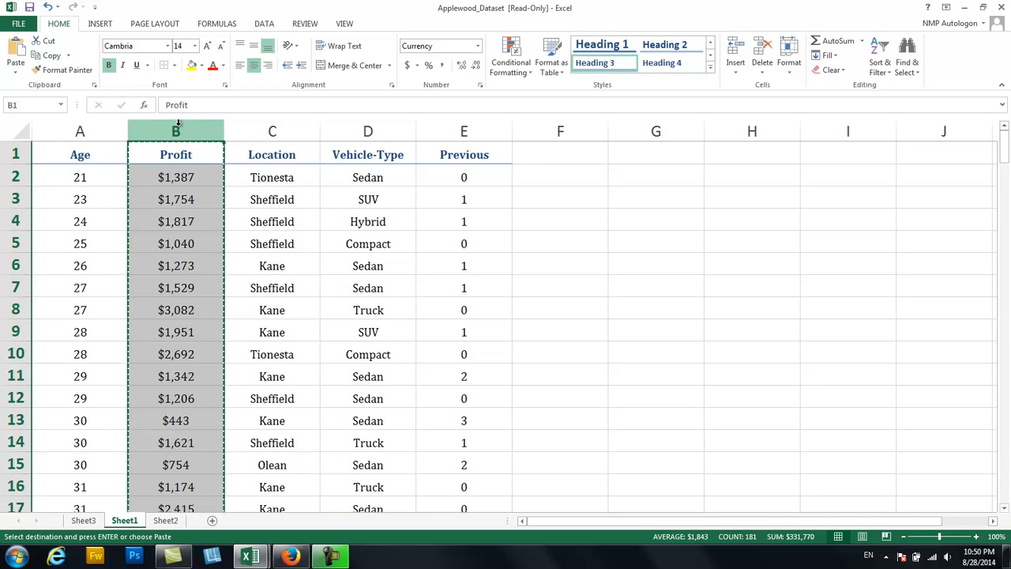
left_click(166, 520)
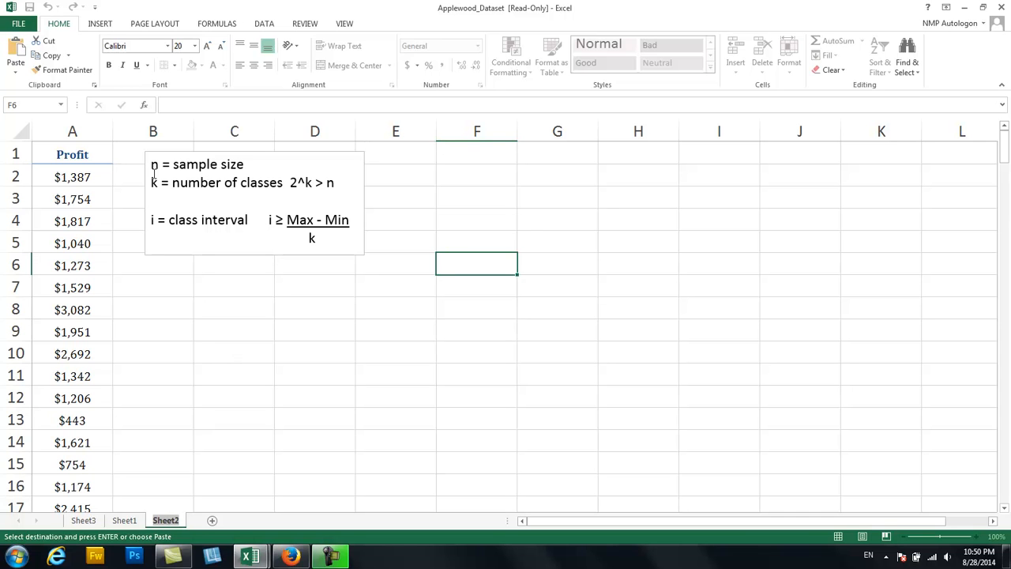
left_click(99, 133)
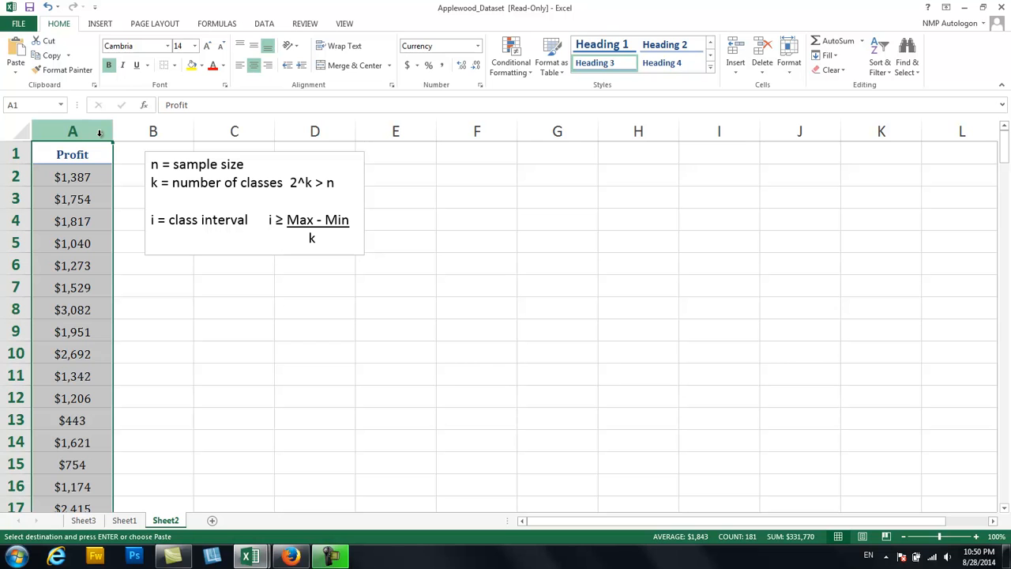
left_click(219, 306)
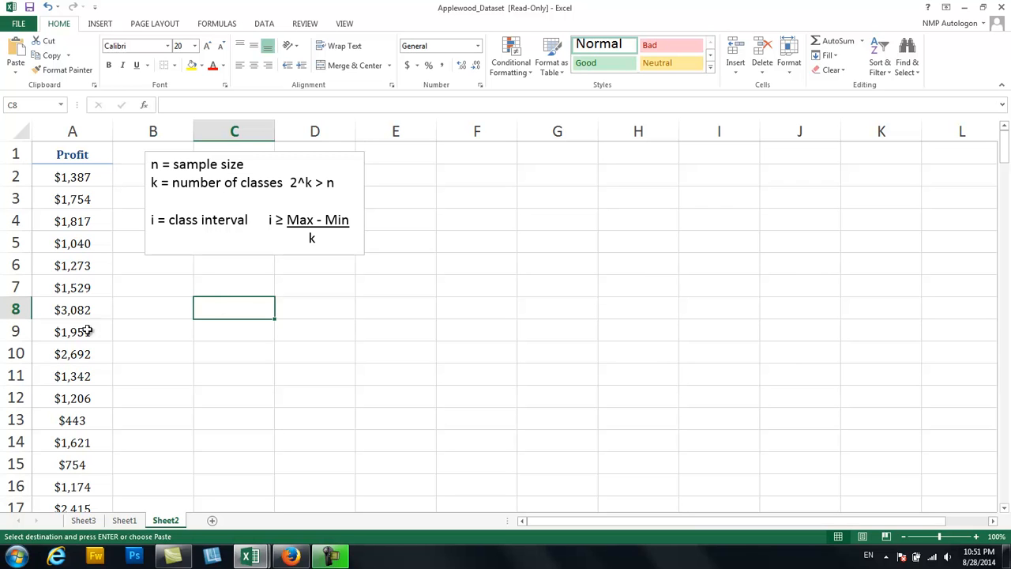
Enter the sample size label n in cell C7 of Sheet2, below the notes box.
left_click(83, 521)
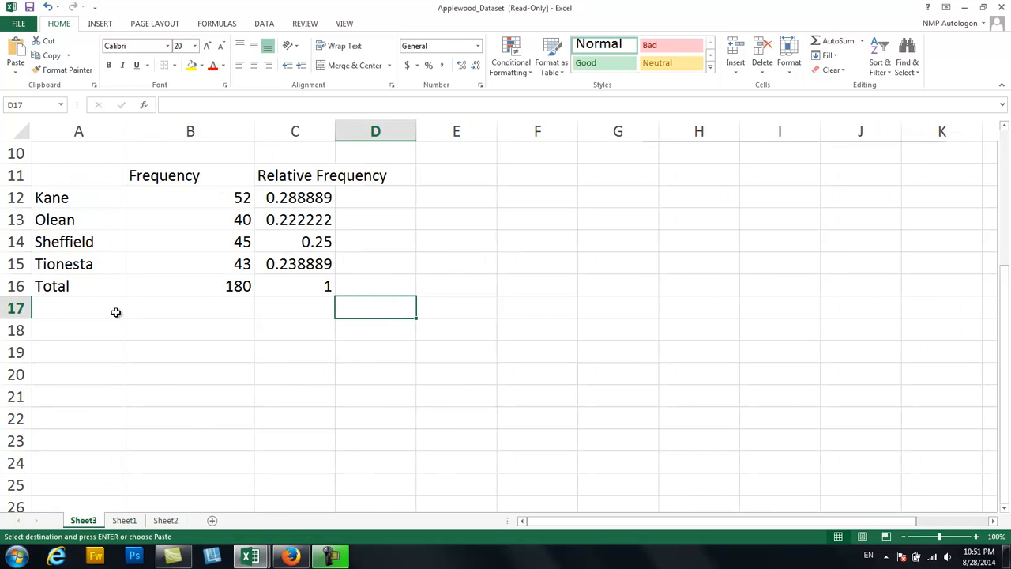
left_click(166, 521)
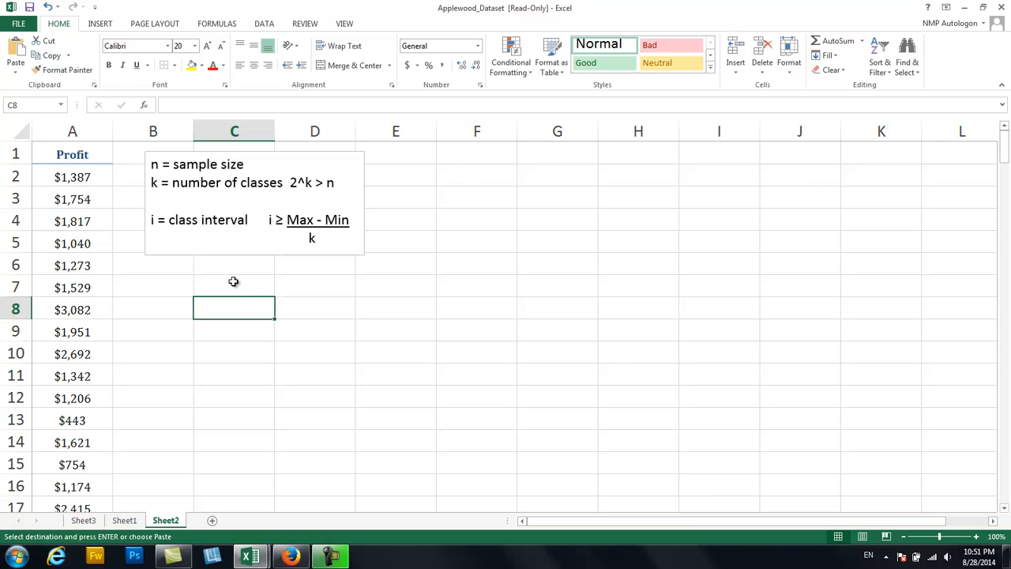
left_click(203, 290)
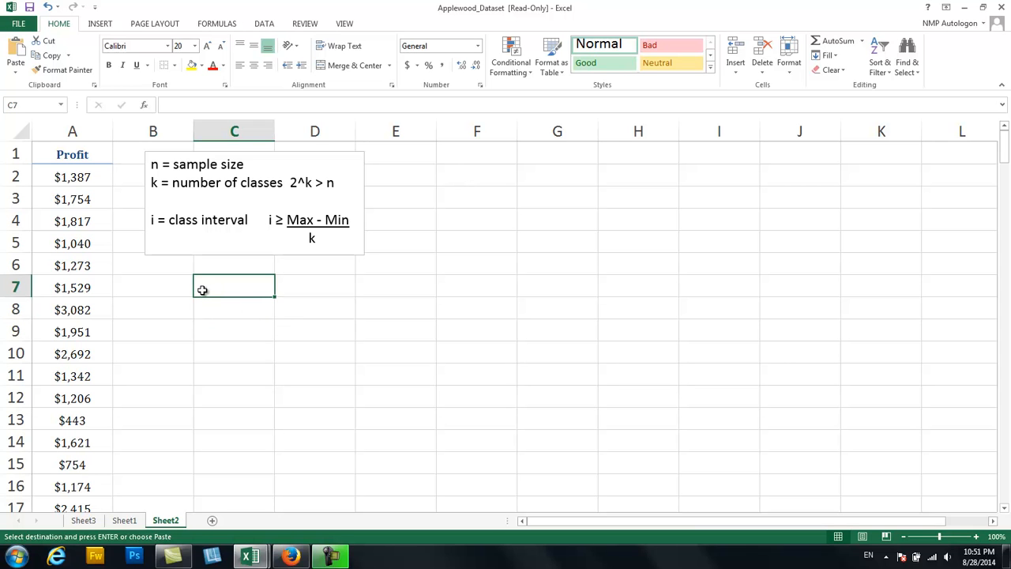
type("n")
key("Tab")
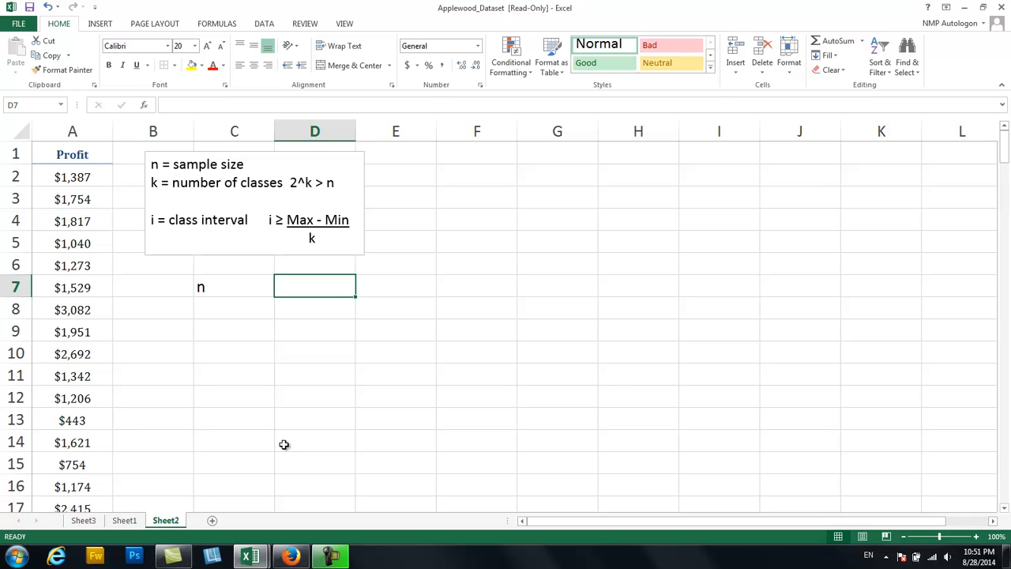
Check the frequency total on Sheet3 and the last Profit row on Sheet2, and enter the sample size 180 in D7.
left_click(84, 522)
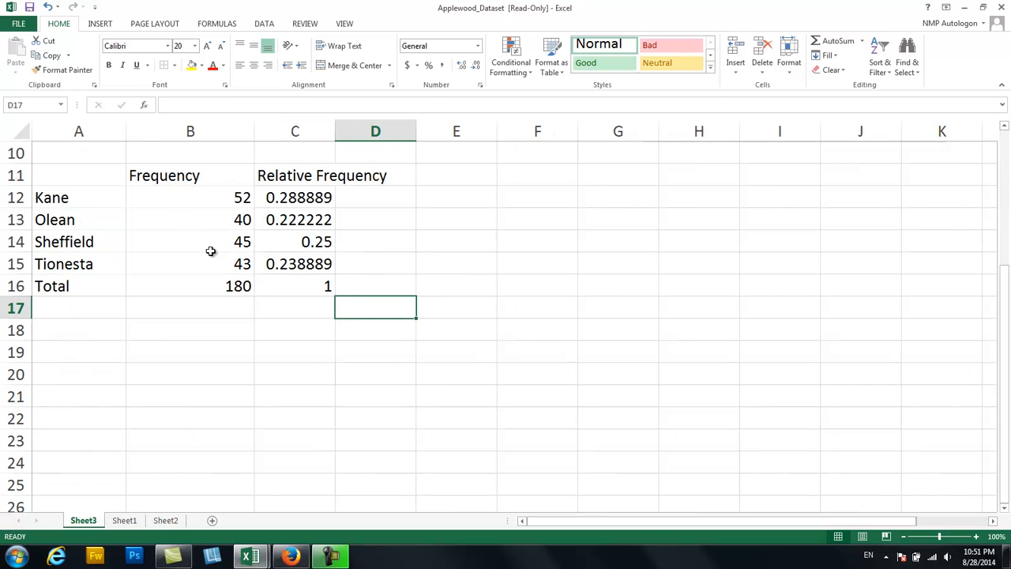
left_click(213, 281)
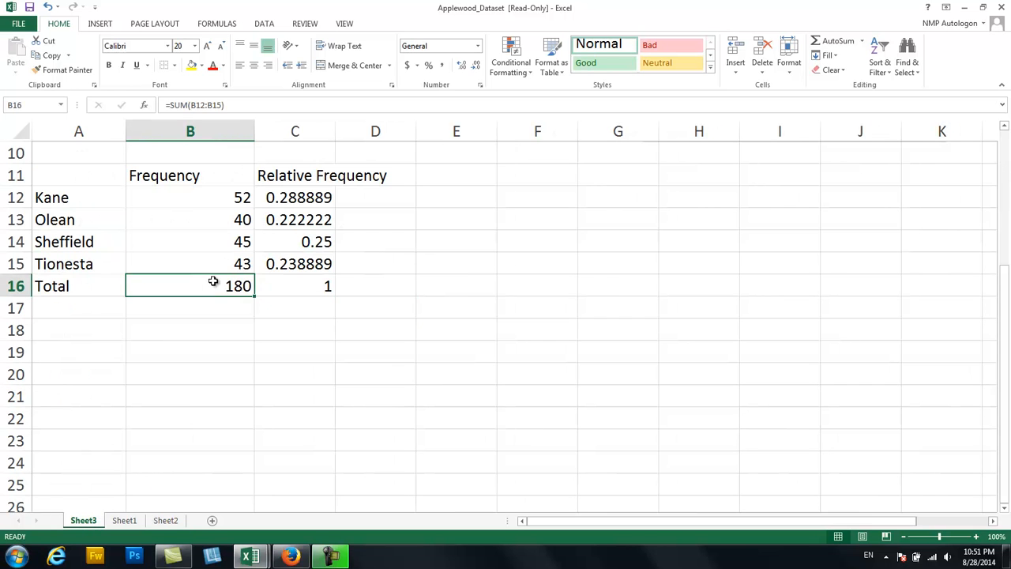
left_click(166, 521)
left_click_drag(1005, 152, 984, 533)
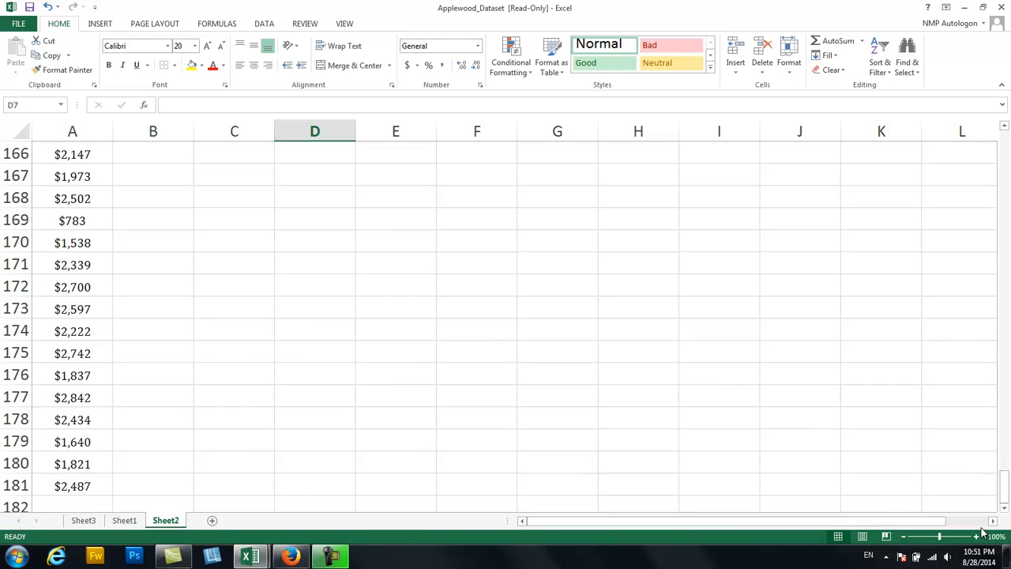
left_click(63, 484)
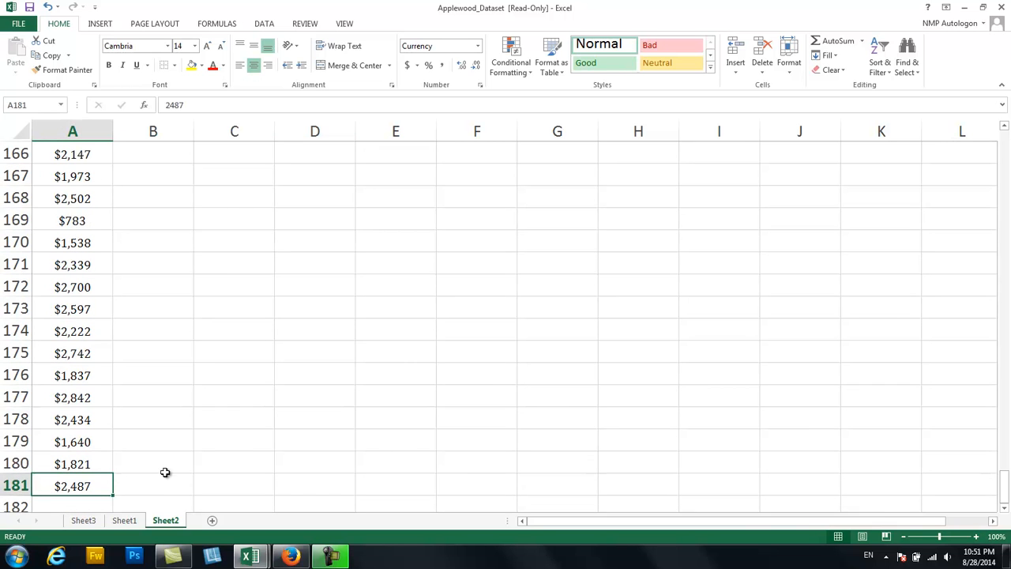
left_click_drag(1006, 478, 1006, 123)
left_click(303, 289)
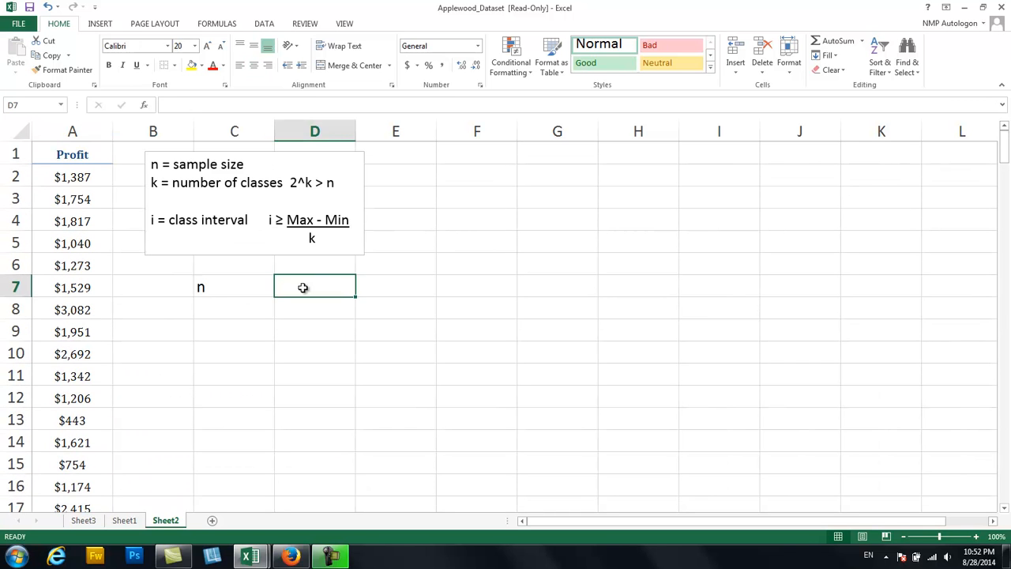
type("180")
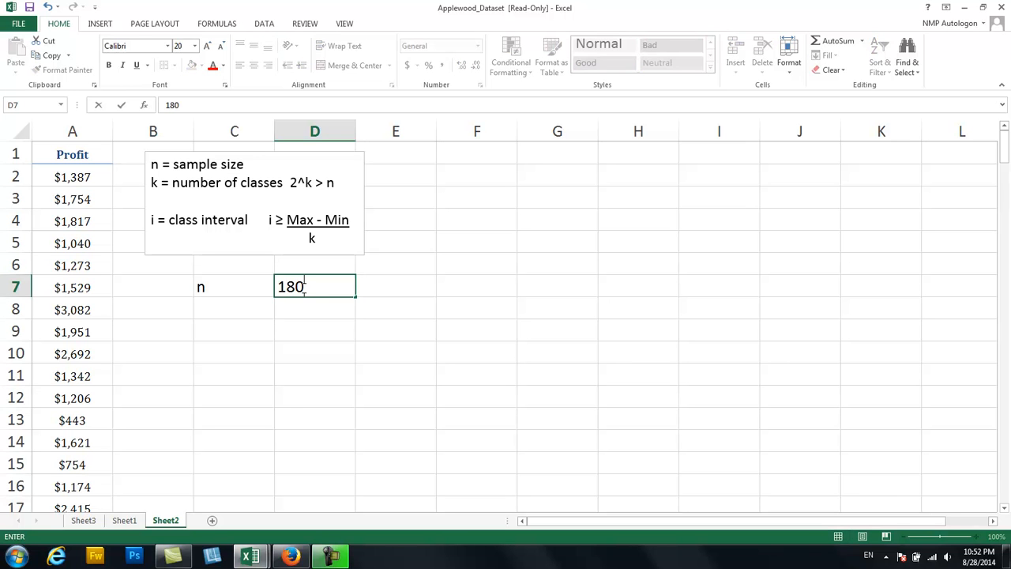
key("Return")
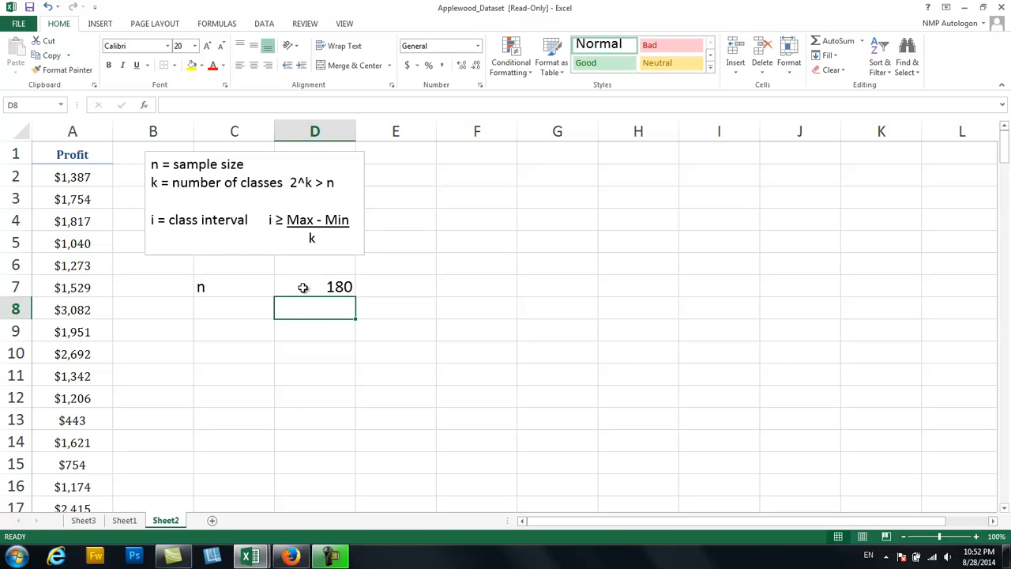
Enter the number-of-classes label k in cell C8, directly below n.
key("Left")
type("k")
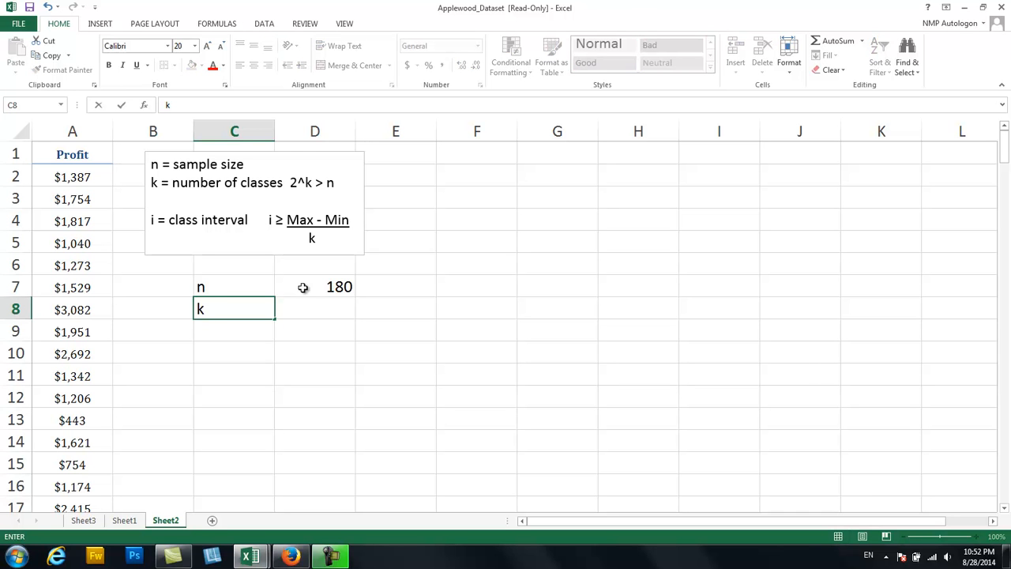
key("Tab")
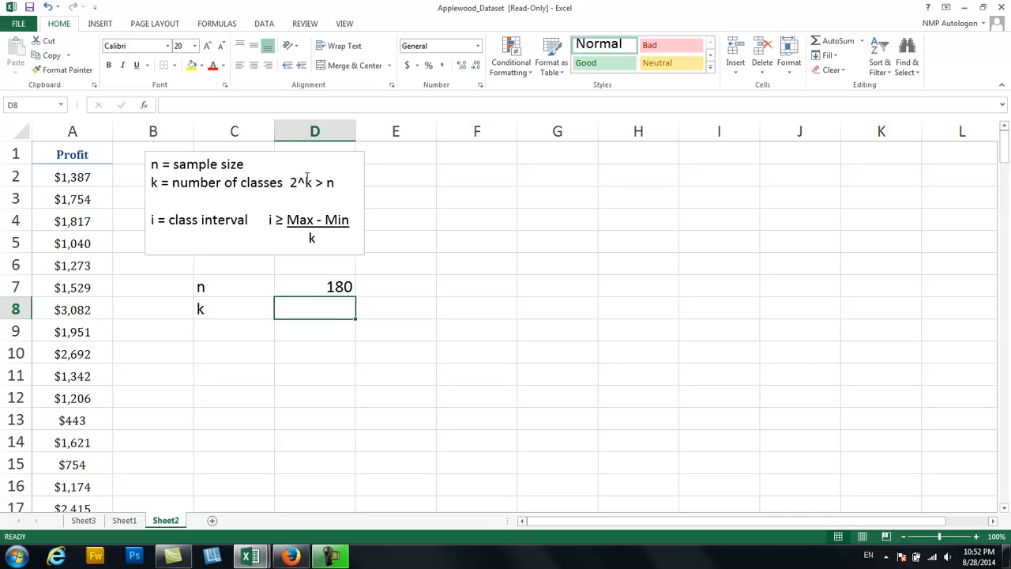
Test four classes against the rule 2^k > n by calculating =2^4 in cell F3.
left_click(472, 196)
type("=")
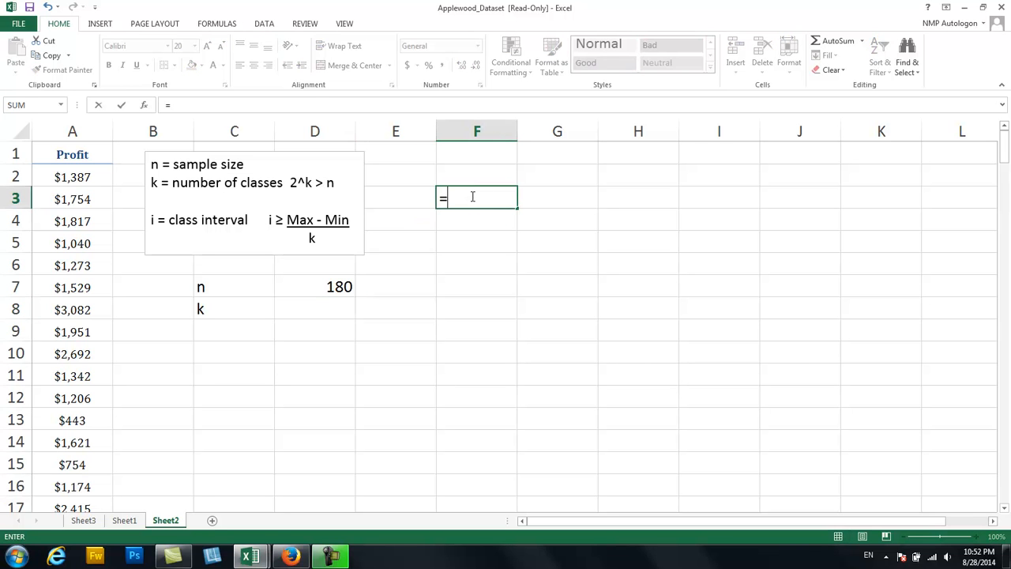
type("2^4")
key("Return")
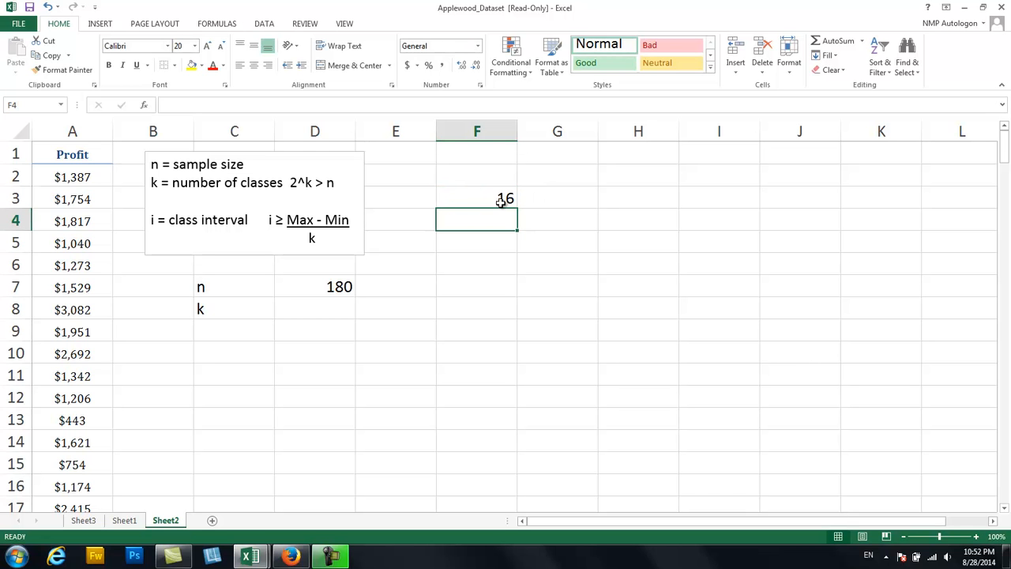
Enter the class count 4 in G3, beside the 2^4 result.
left_click(570, 194)
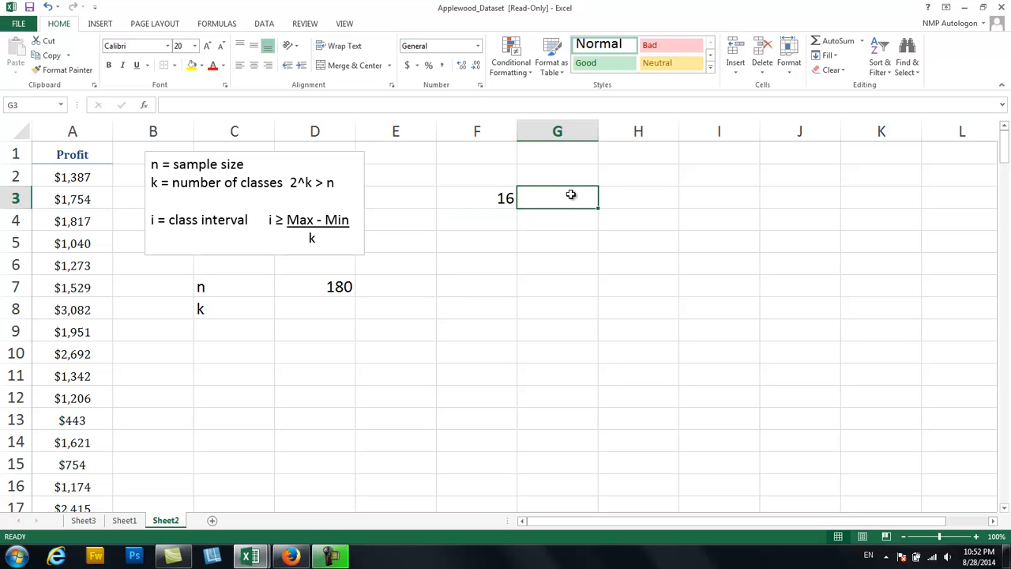
type("4")
key("Return")
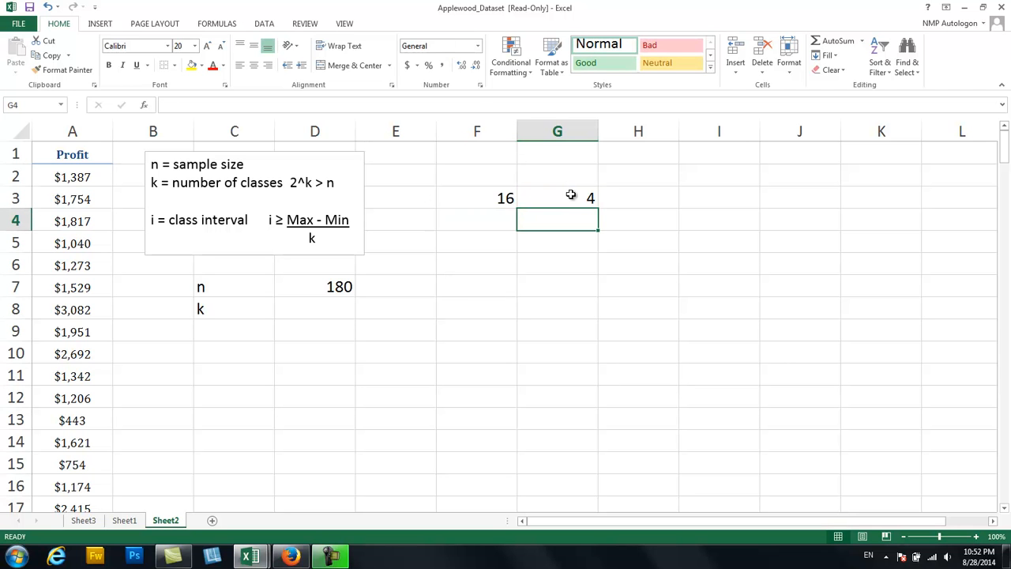
Test five classes by entering 5 in G4 and =2^5 in F4, and compare with the sample size n.
type("5")
key("Return")
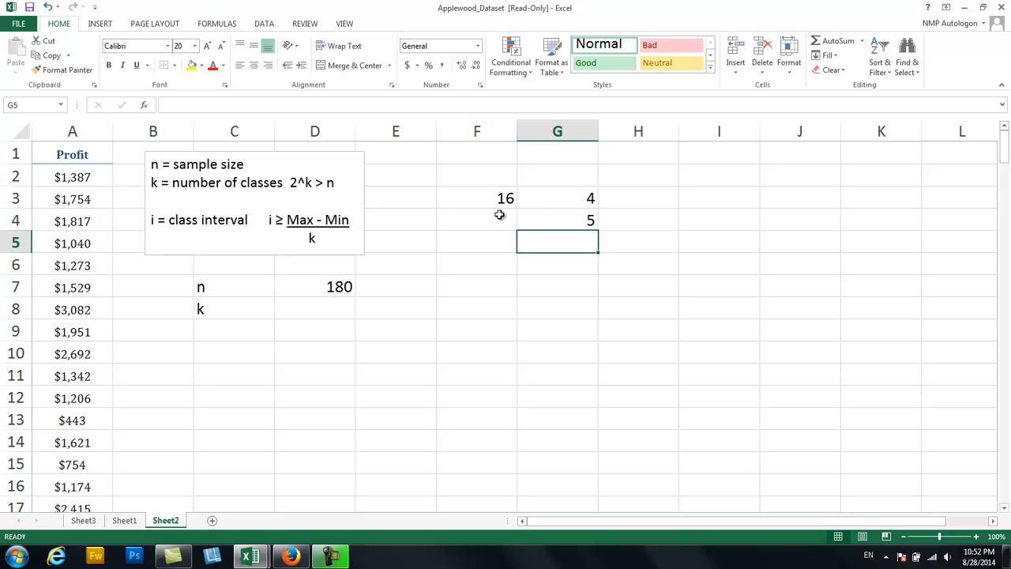
left_click(469, 218)
type("=")
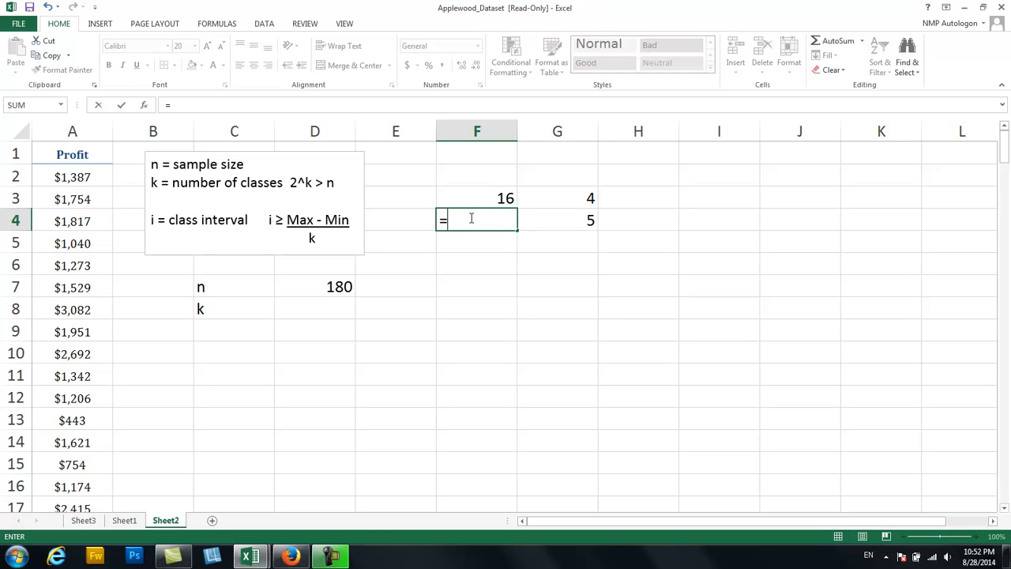
type("2^5")
key("Return")
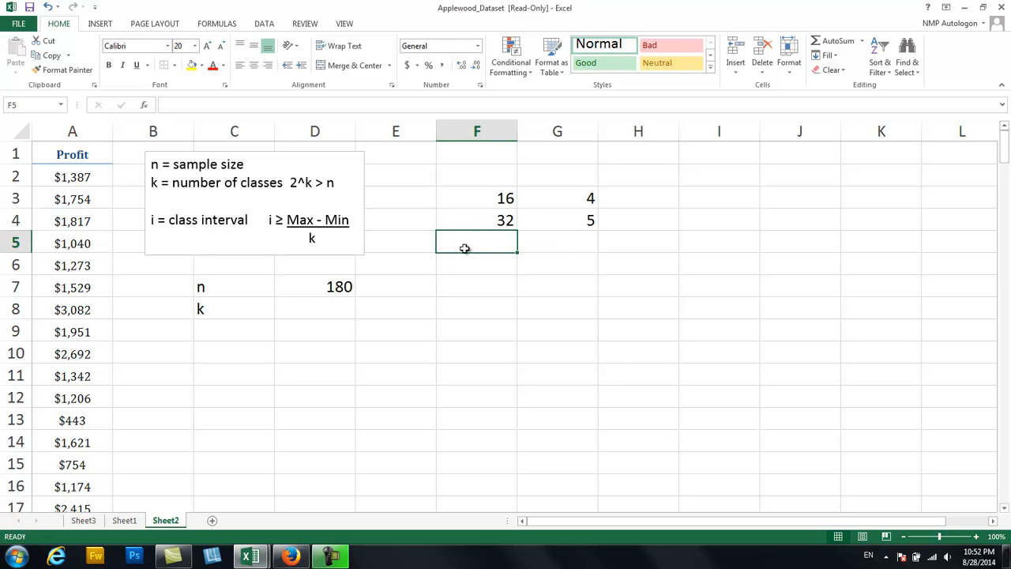
left_click(334, 293)
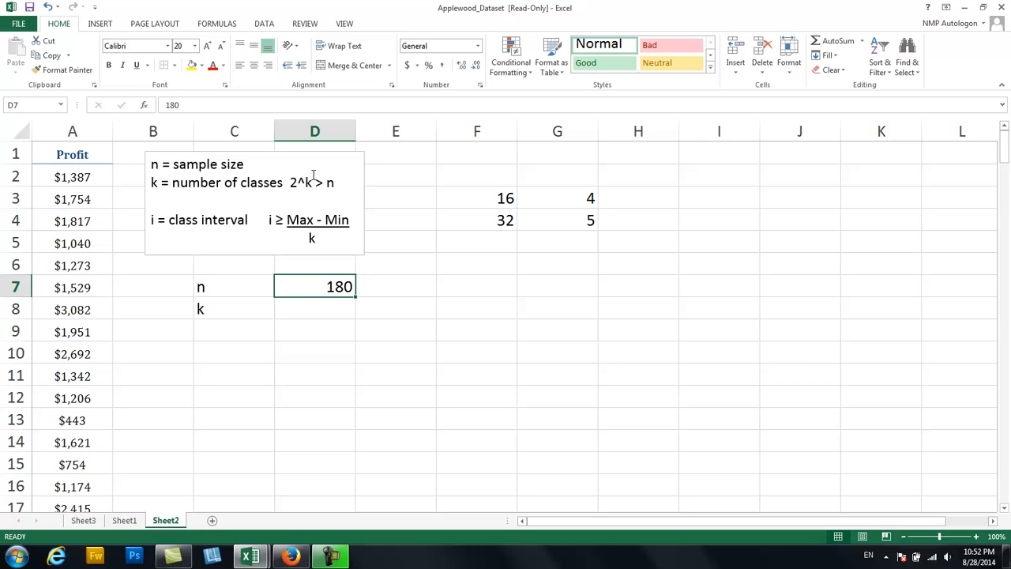
Test eight classes by entering 8 in G5 and calculating =2^8 in F5.
left_click(574, 247)
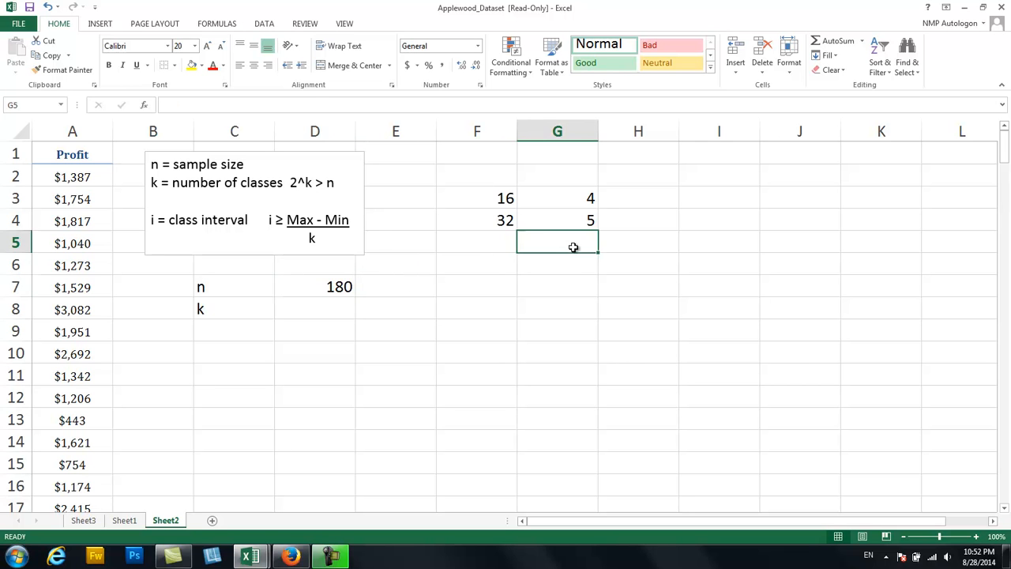
type("8")
key("Return")
key("Up")
key("Left")
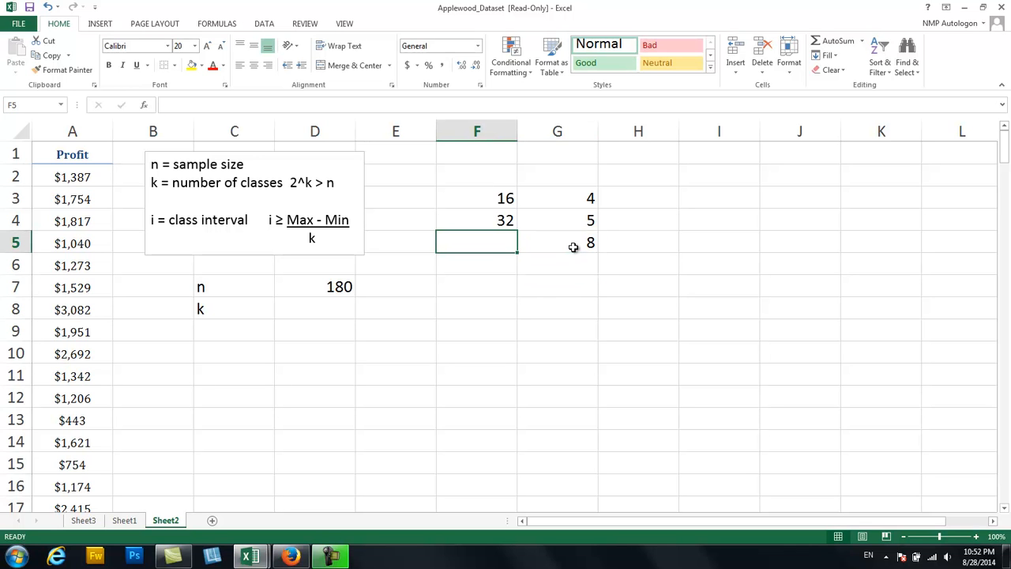
type("=2^8")
key("Return")
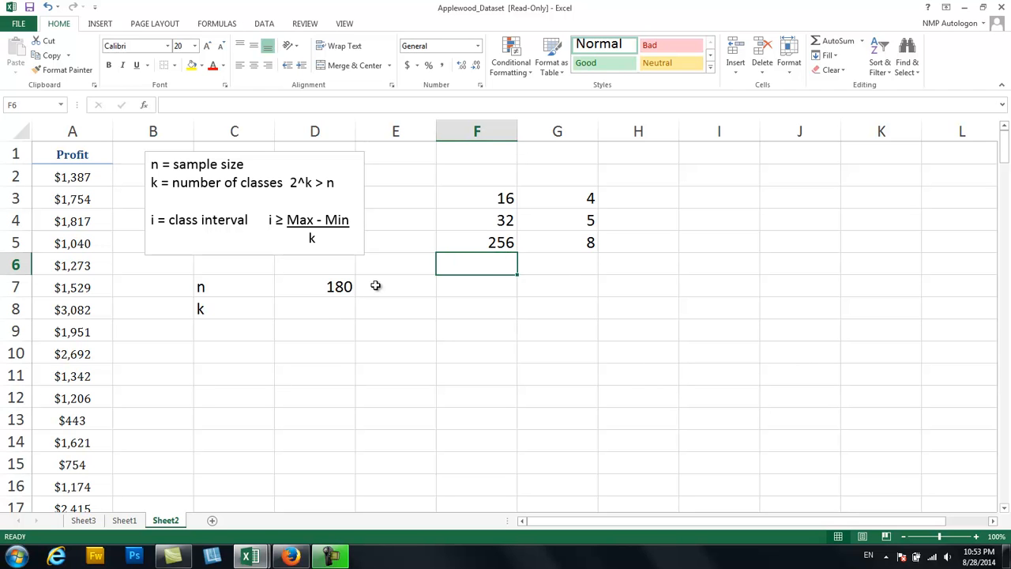
Test seven classes by entering 7 in G6 and calculating =2^7 in F6.
left_click(566, 262)
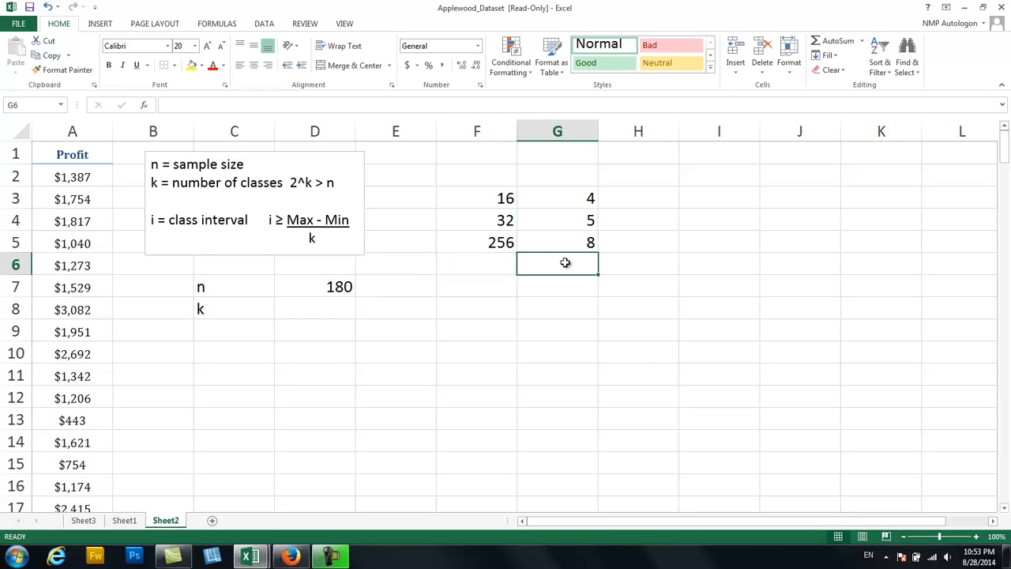
type("7")
key("Left")
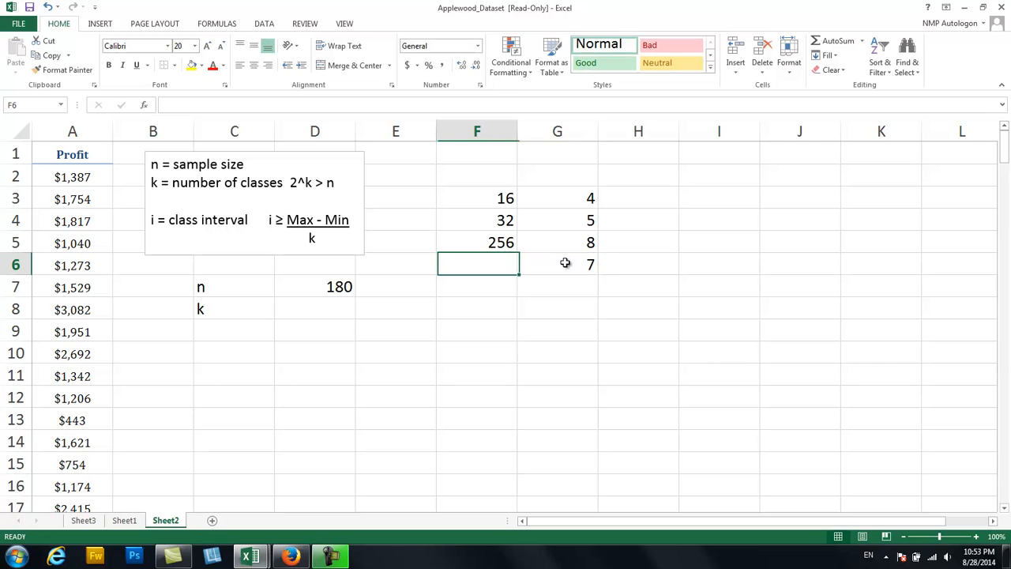
type("=2")
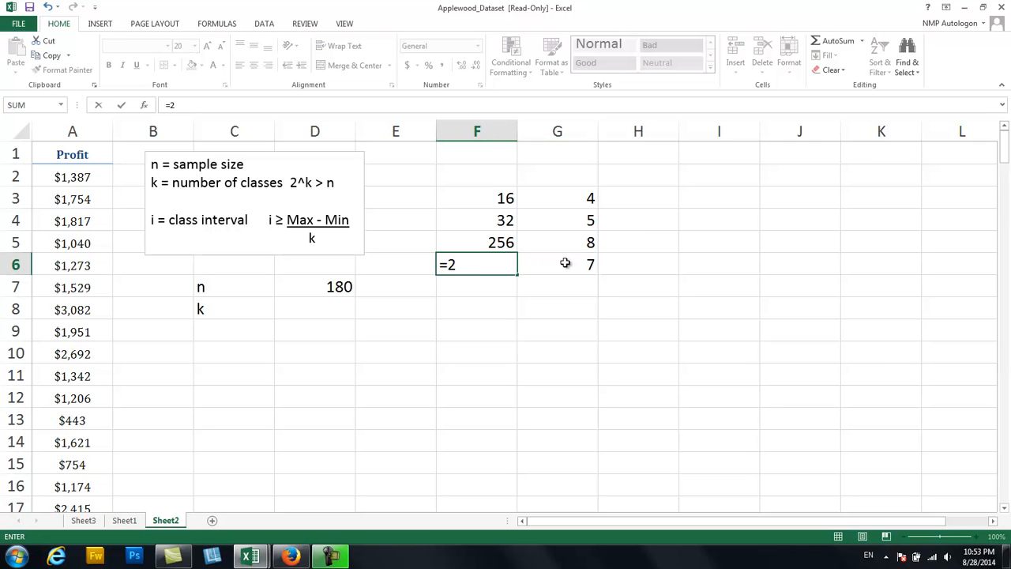
type("^7")
key("Return")
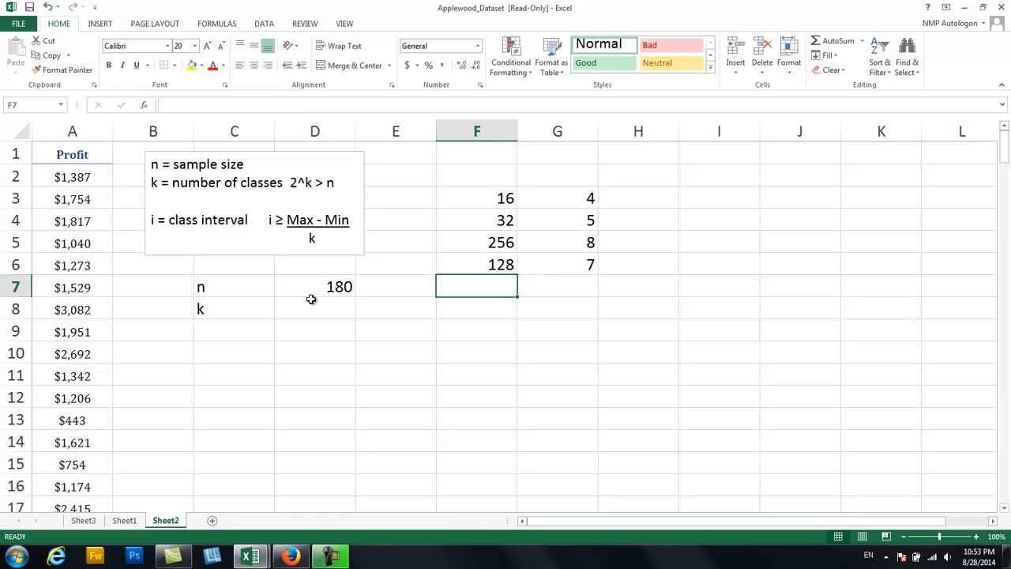
Highlight the chosen class count 8 in G5 with yellow fill and enter 8 as k in D8.
left_click(562, 238)
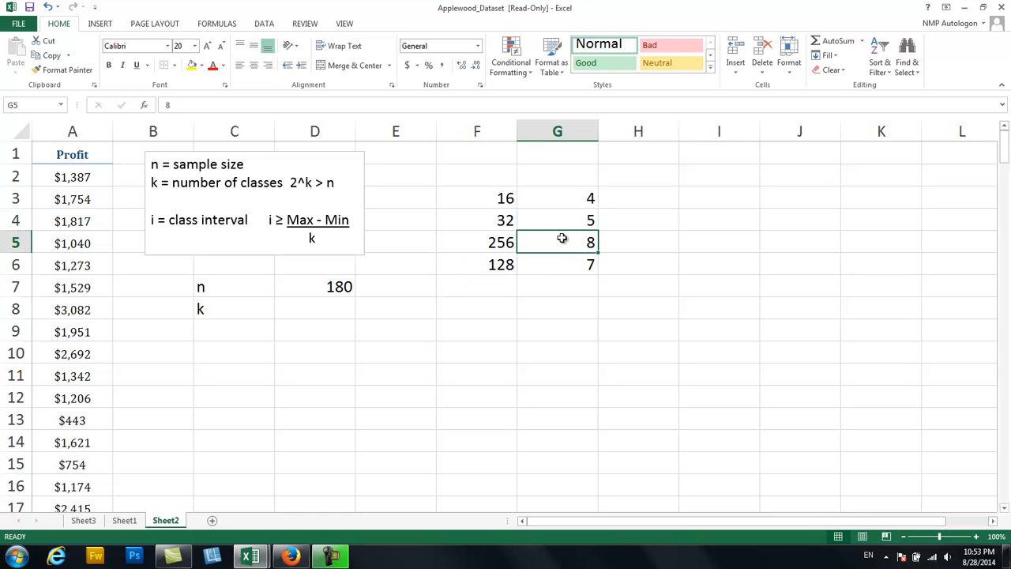
left_click(192, 66)
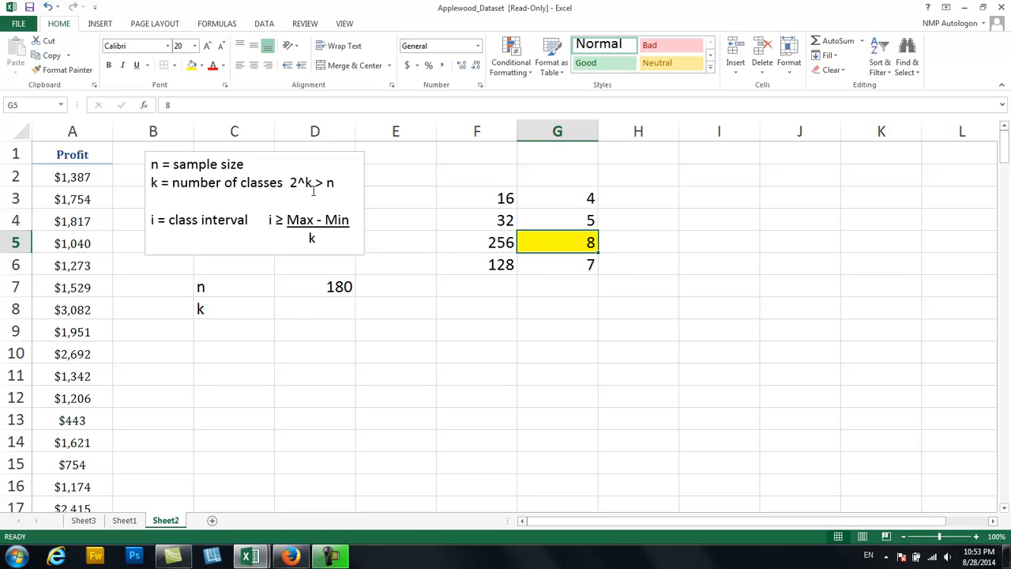
left_click(329, 309)
type("8")
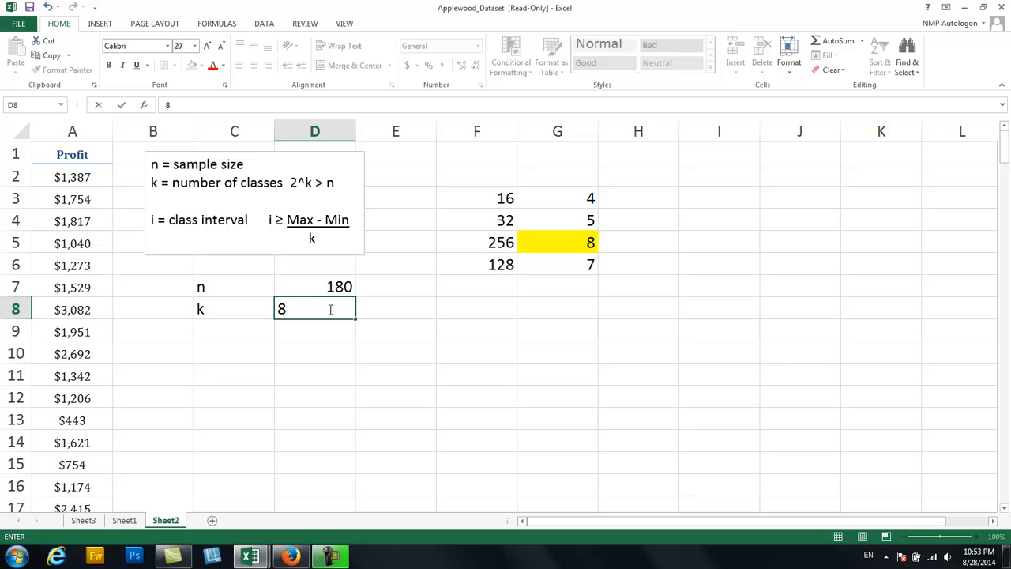
key("Return")
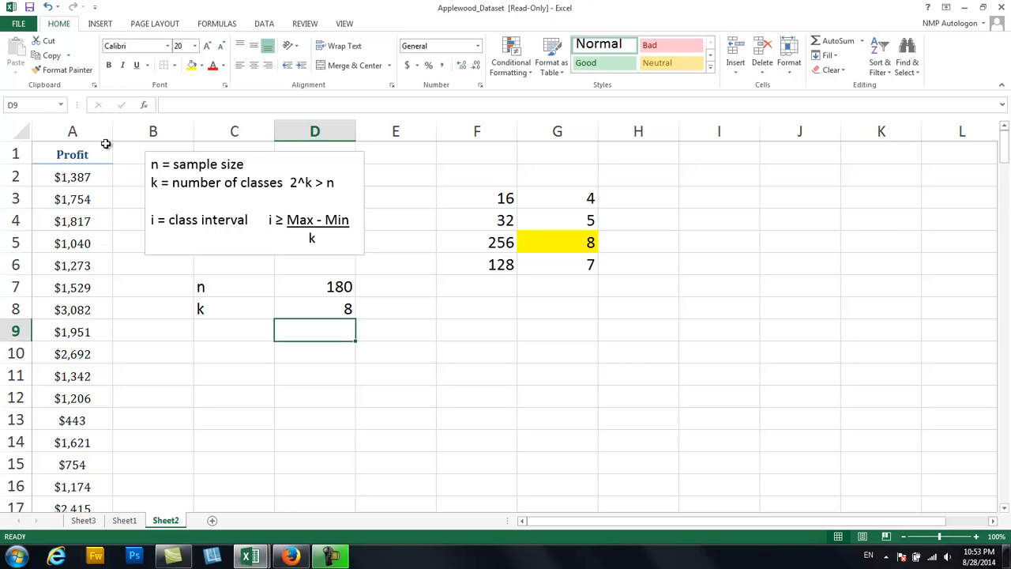
Sort the Profit column from smallest to largest and check its first and last values.
left_click(85, 132)
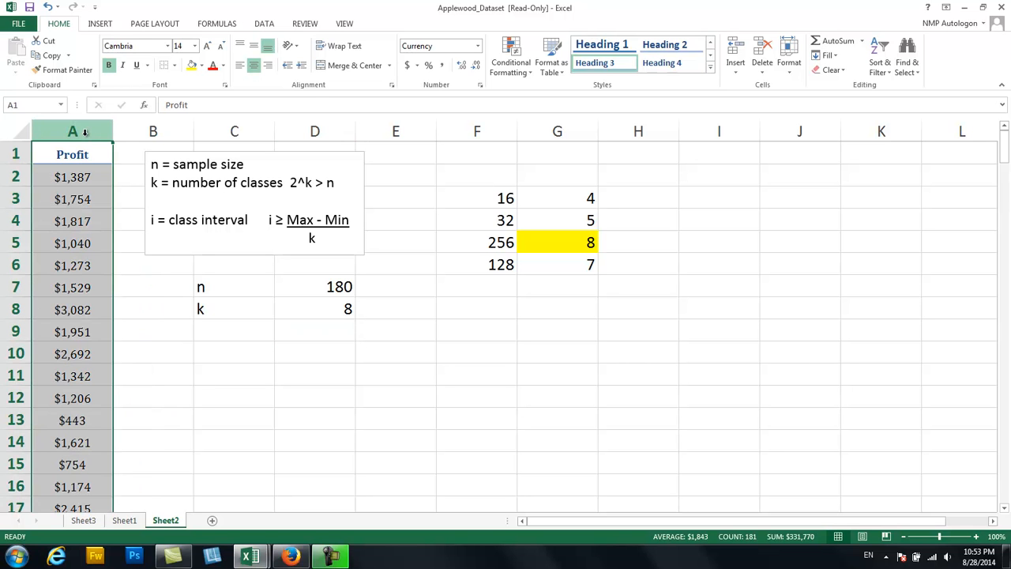
left_click(882, 57)
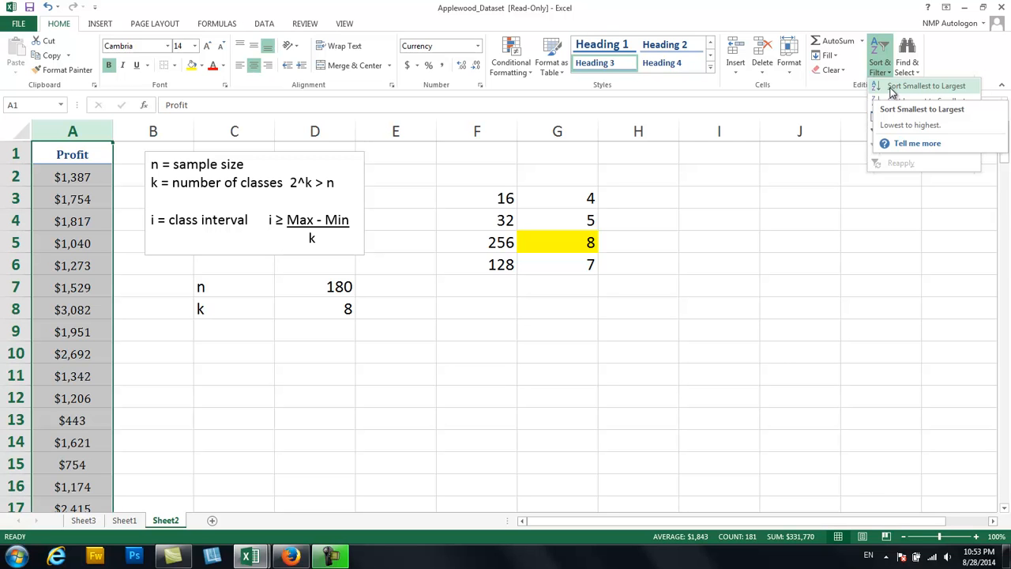
left_click(892, 86)
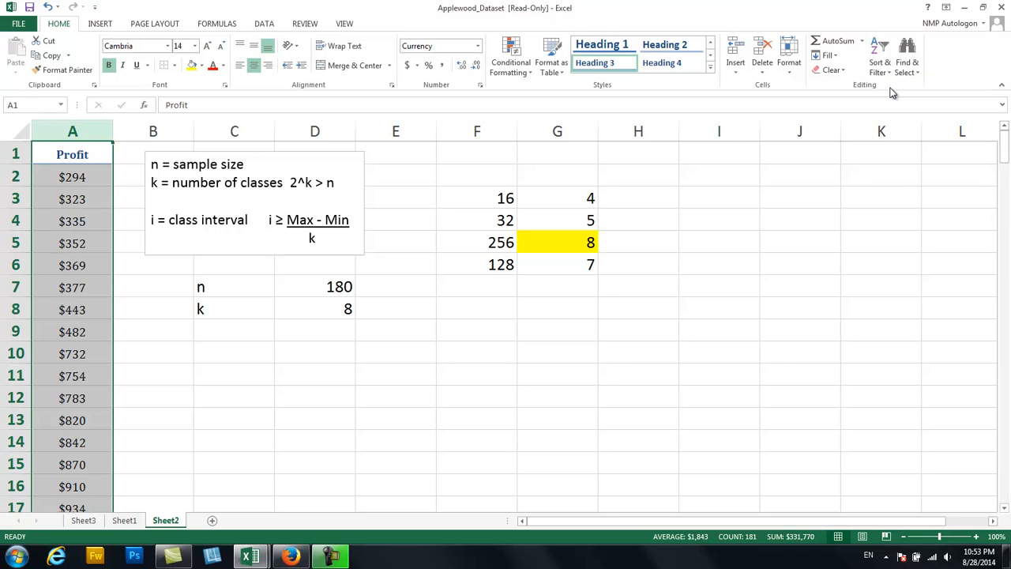
left_click(71, 178)
left_click_drag(1004, 148, 1008, 553)
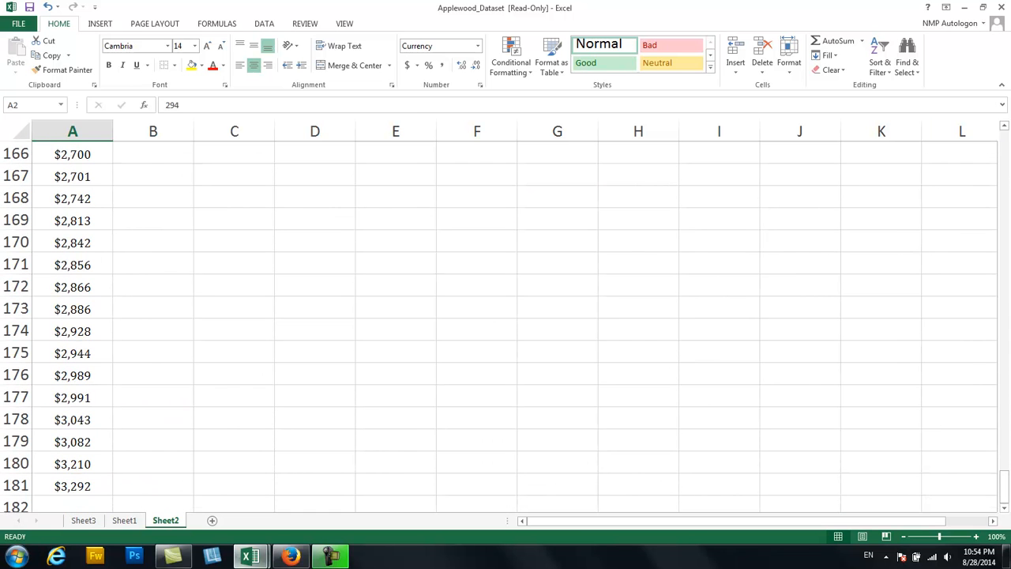
left_click(68, 484)
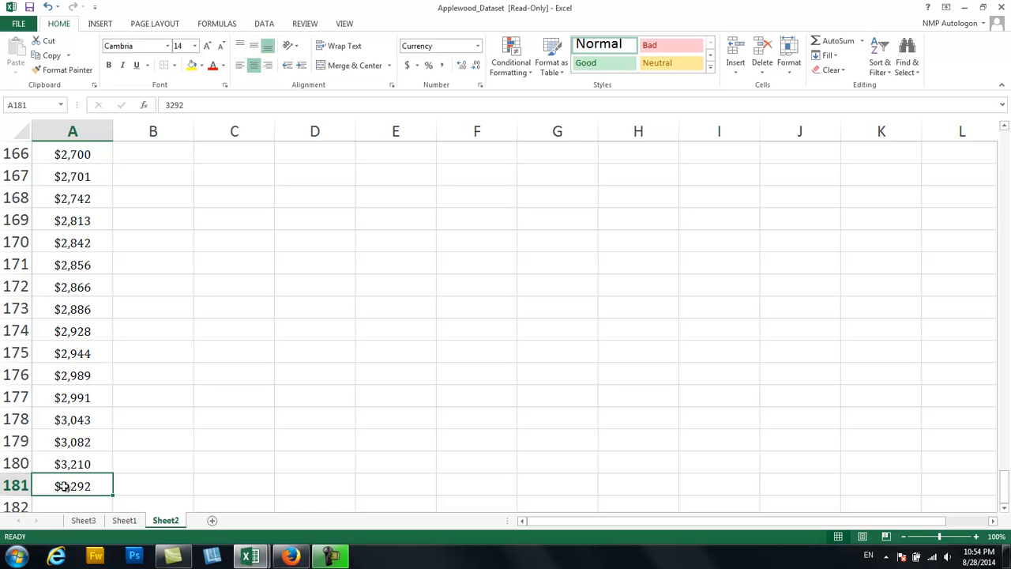
left_click_drag(1005, 485, 985, 103)
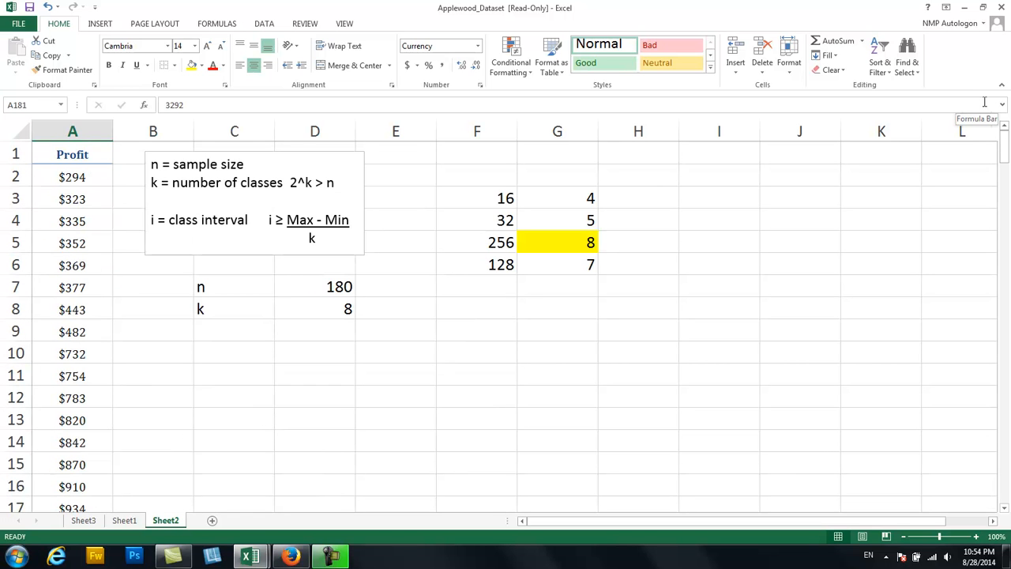
Enter the labels Max in C9 and Min in C10, below k.
left_click(237, 331)
type("Max")
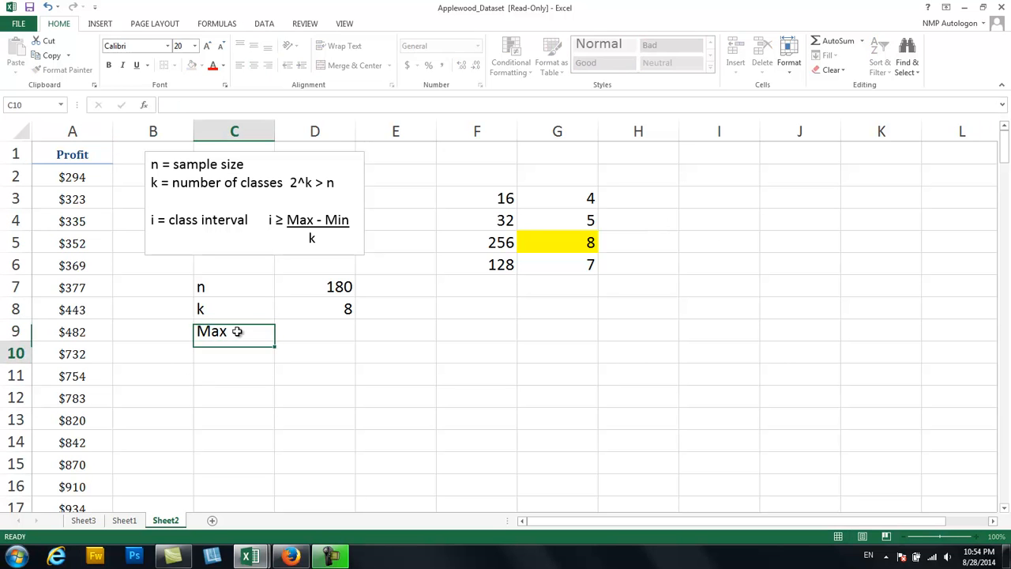
key("Return")
type("Min")
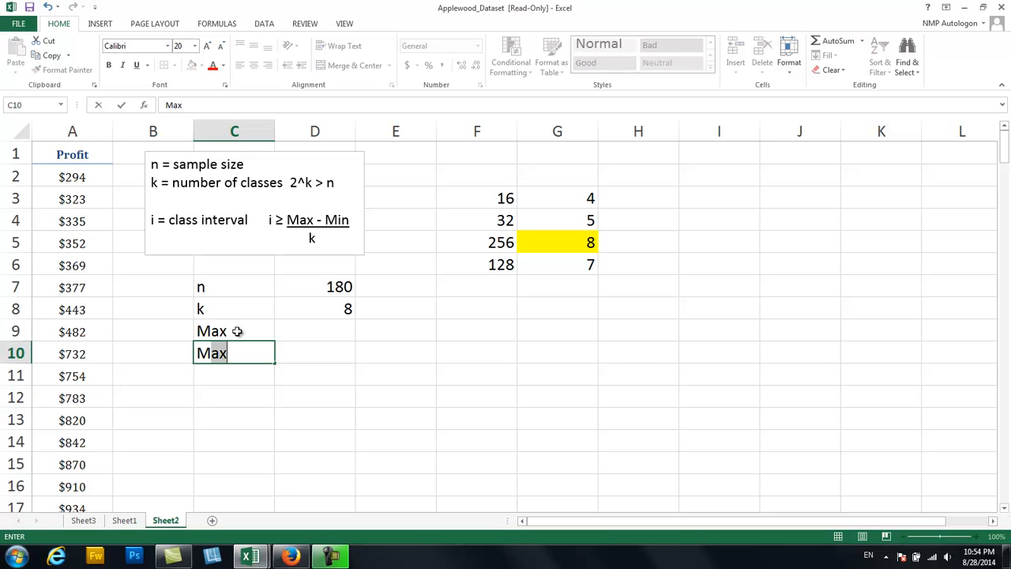
key("Tab")
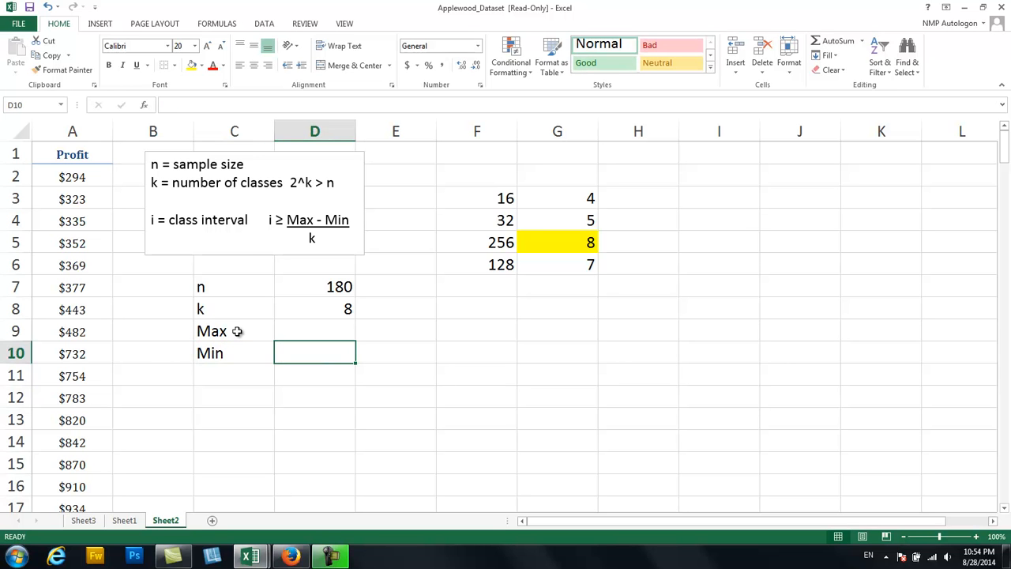
Calculate the maximum profit in D9 with the MAX function over A2:A181.
key("Up")
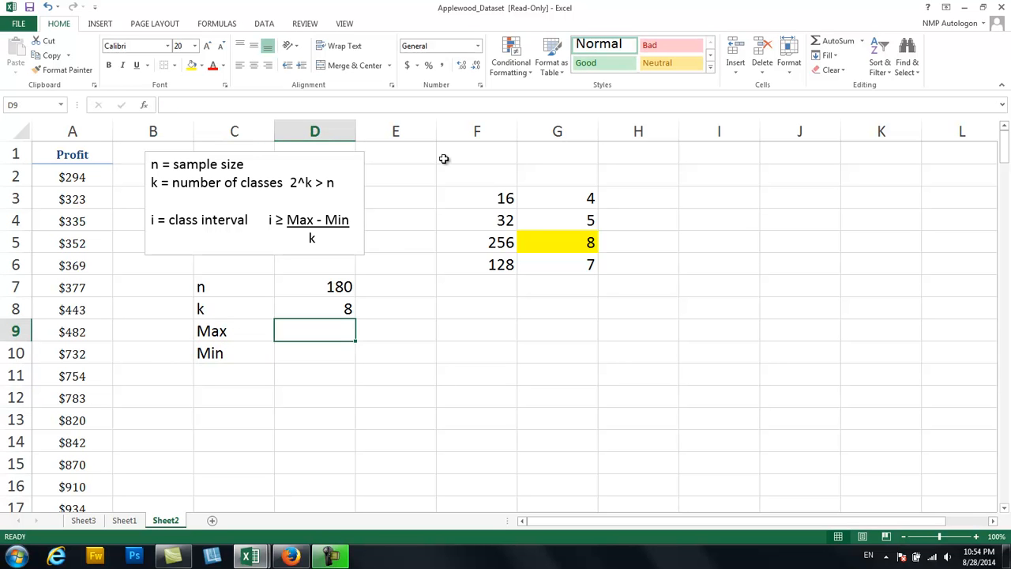
left_click(863, 42)
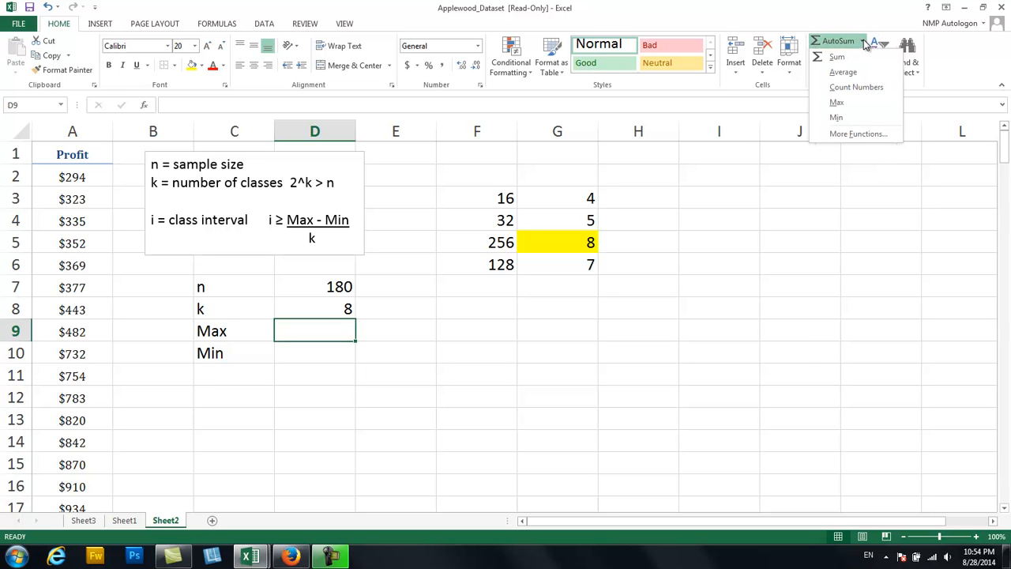
left_click(839, 104)
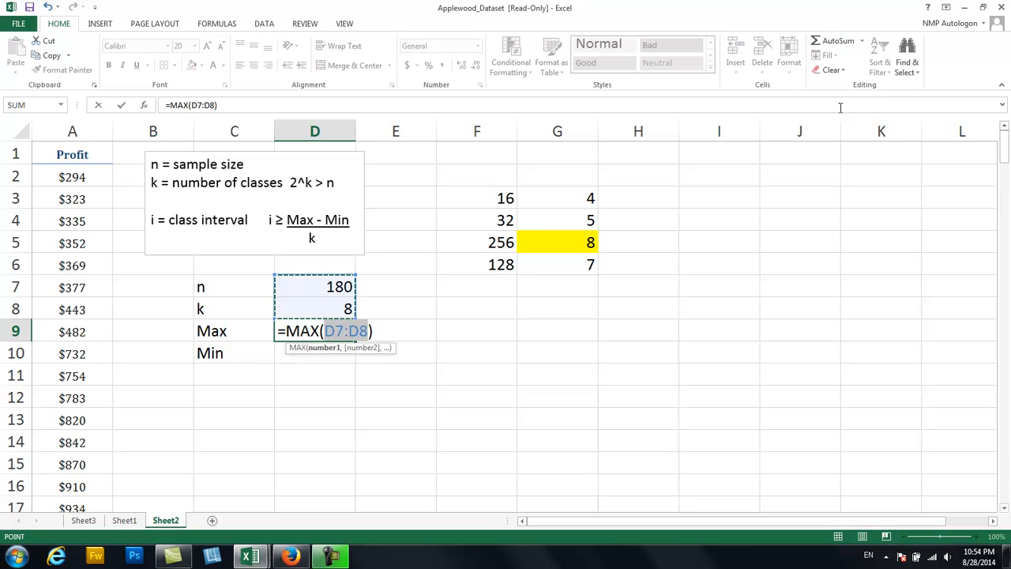
left_click(68, 174)
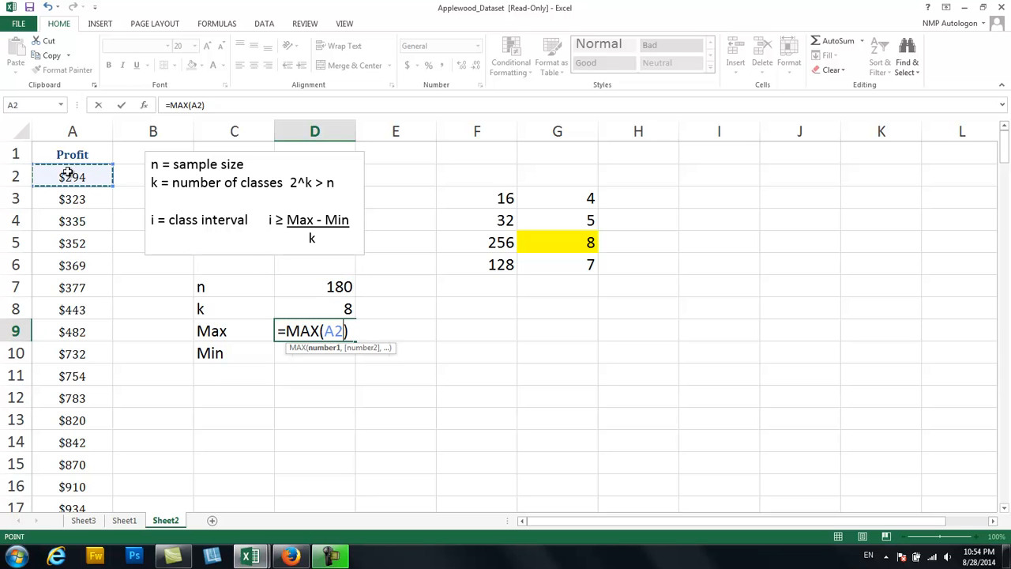
key("ctrl+shift+Down")
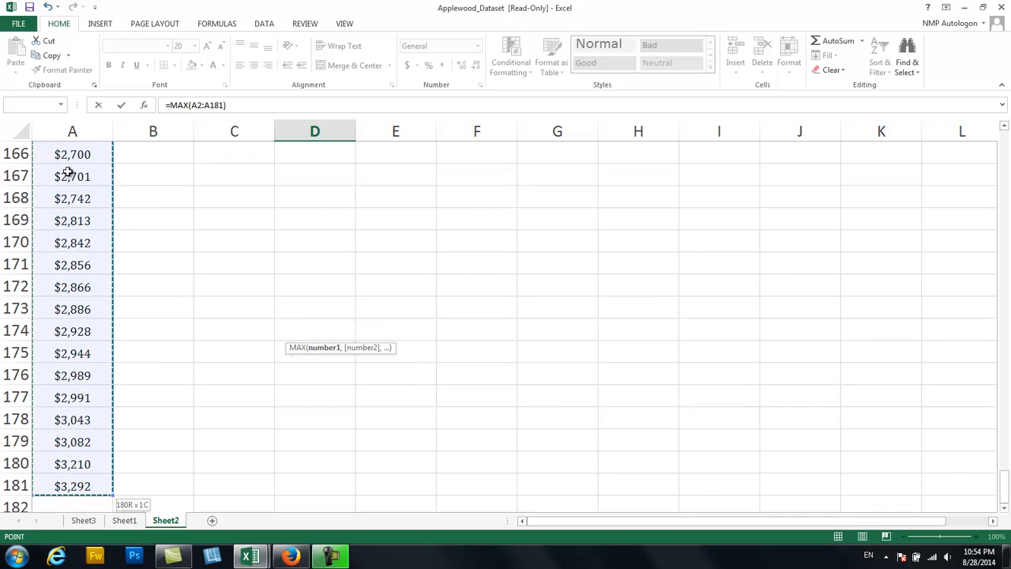
key("ctrl+Return")
key("Return")
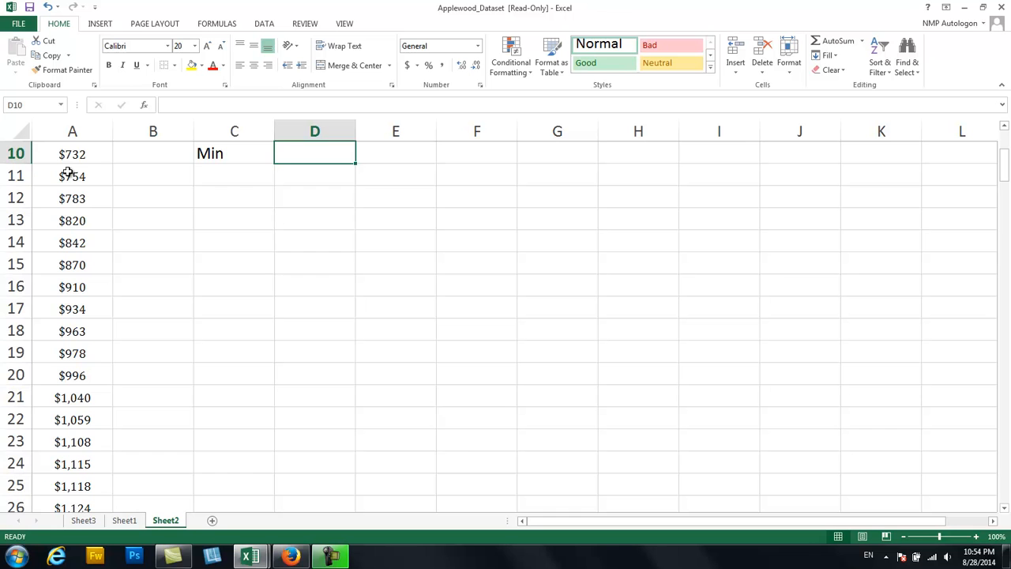
key("Up")
key("Up")
key("Up")
key("Up")
key("Up")
key("Up")
key("Up")
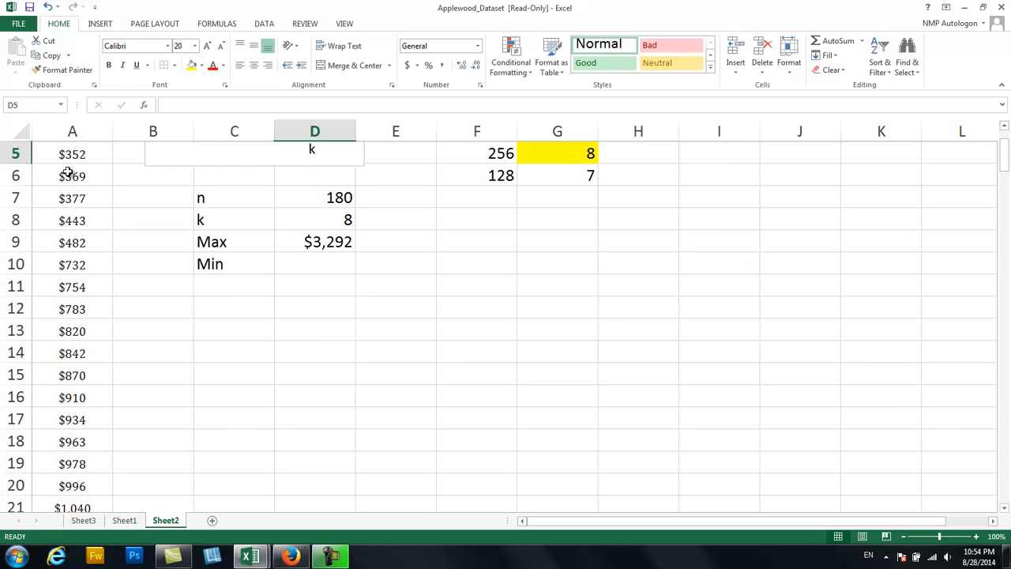
key("Up")
key("Up")
Calculate the minimum profit in D10 with the MIN function over A2:A181.
left_click(69, 173)
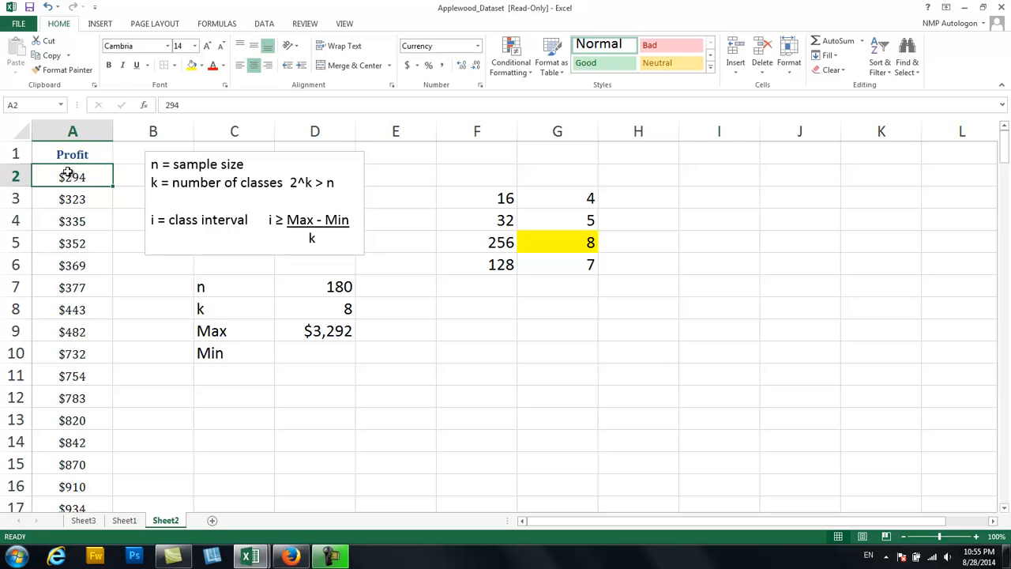
left_click(333, 354)
type("=MIN")
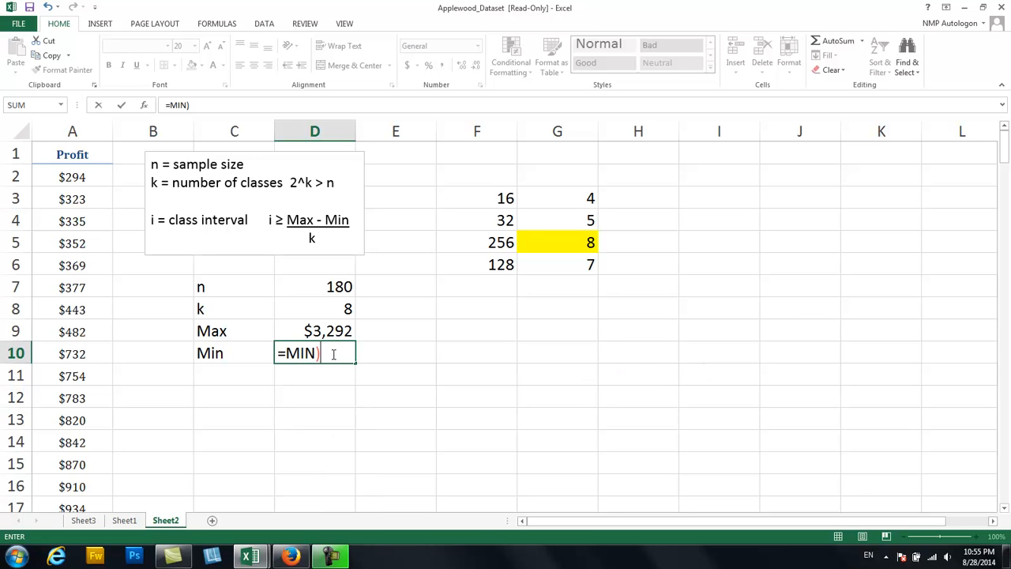
type("(")
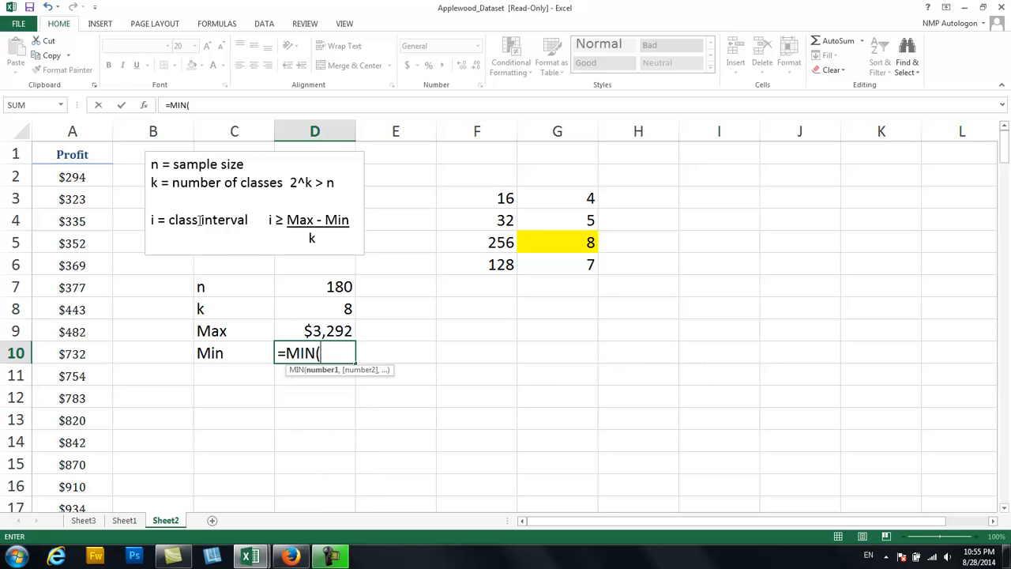
left_click(66, 179)
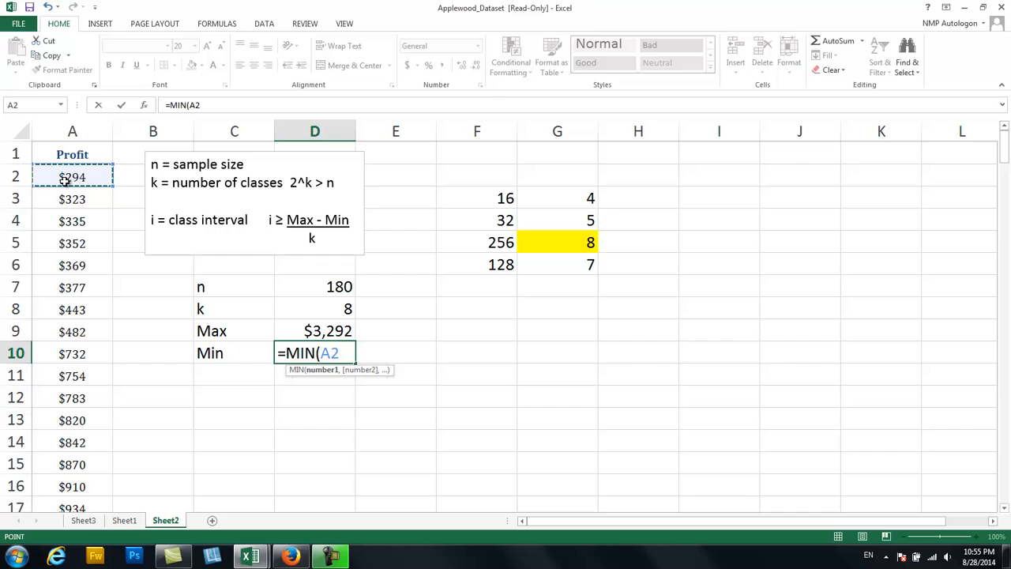
key("ctrl+shift+Down")
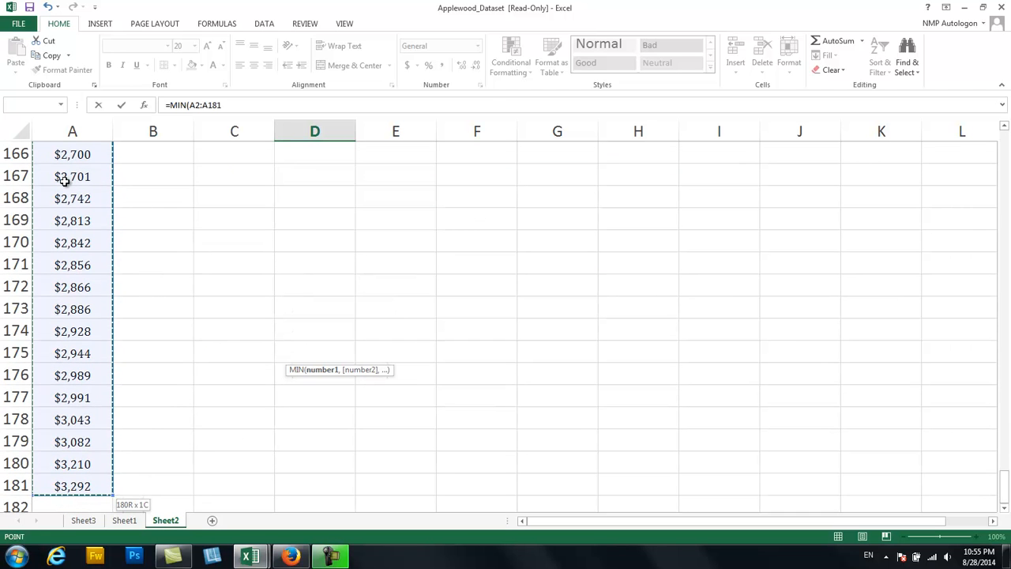
key("Return")
key("Up")
key("Up")
key("Up")
key("Up")
key("Up")
key("Up")
key("Up")
key("Up")
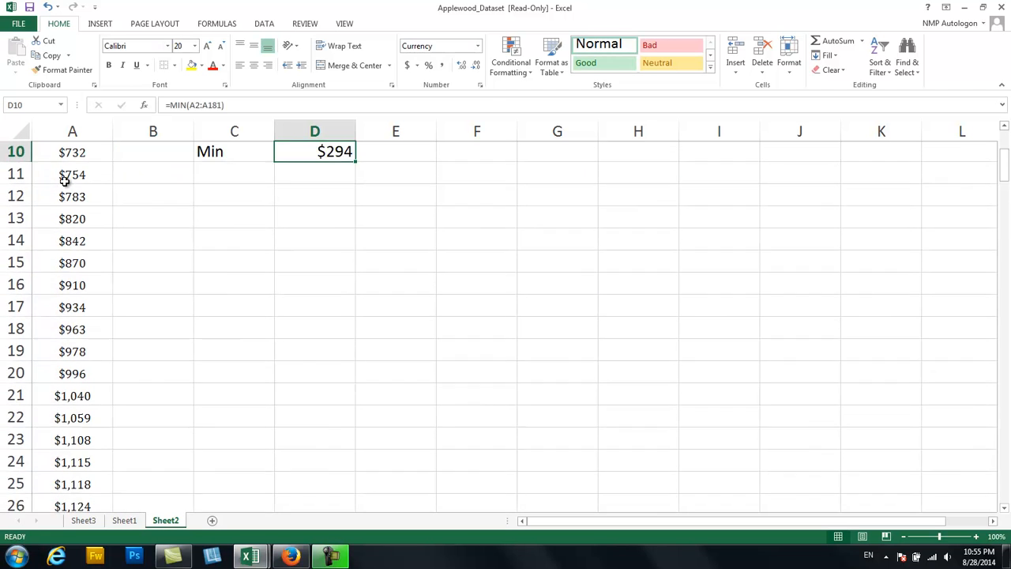
key("Up")
key("Up")
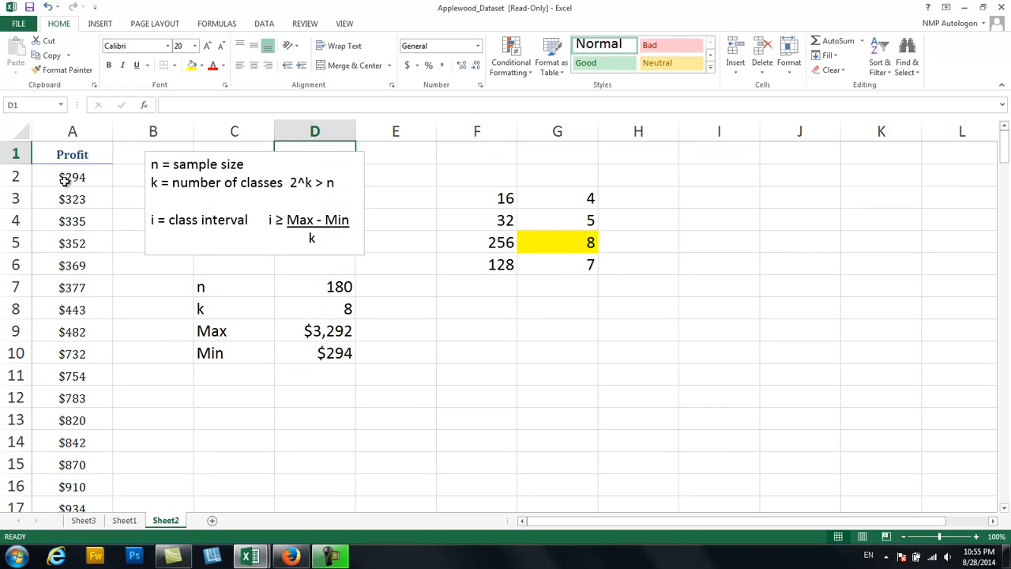
key("Down")
key("Down")
key("Down")
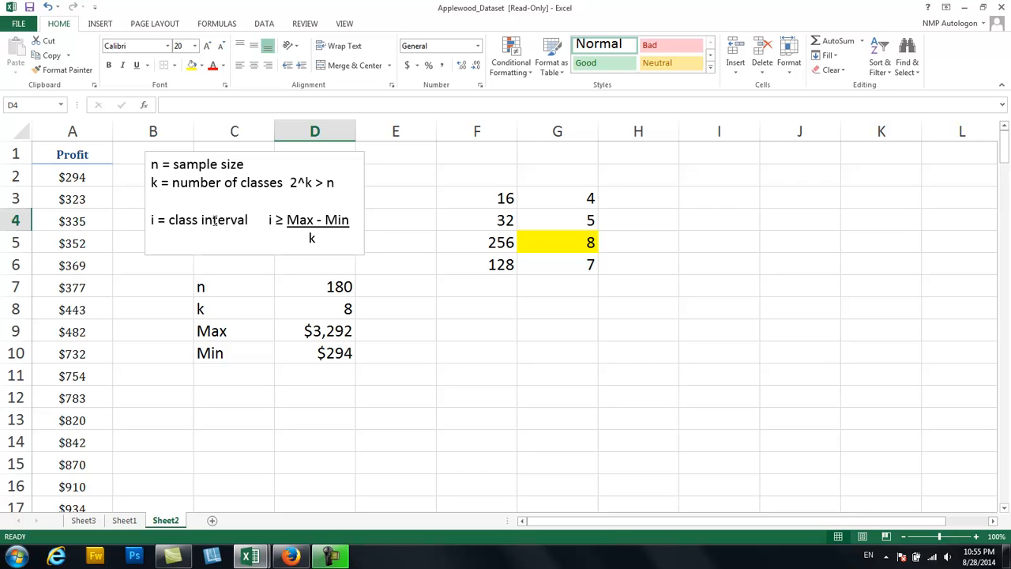
Enter the label i for the class interval in C11, below Min.
left_click(232, 377)
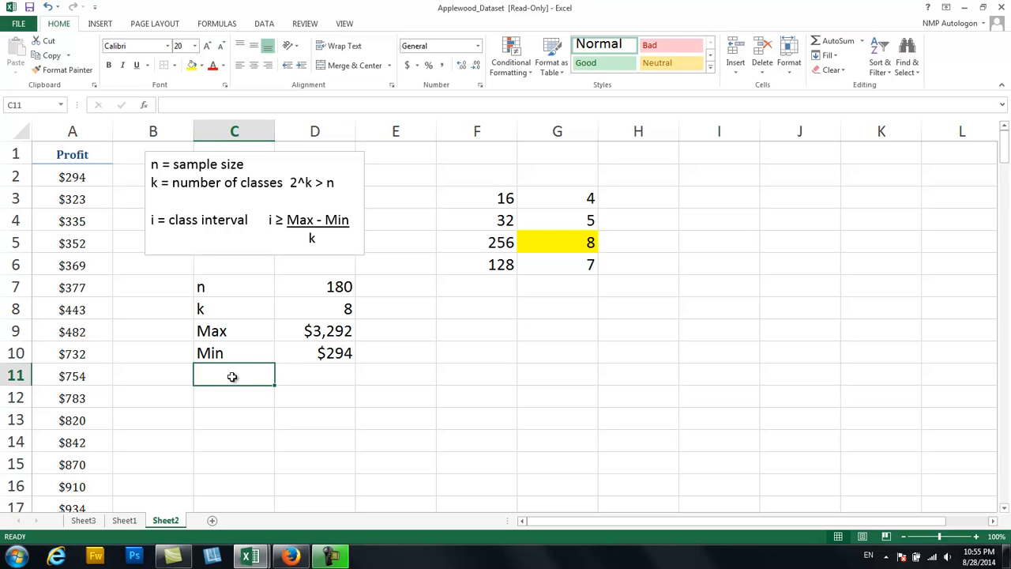
type("=")
key("BackSpace")
type("i")
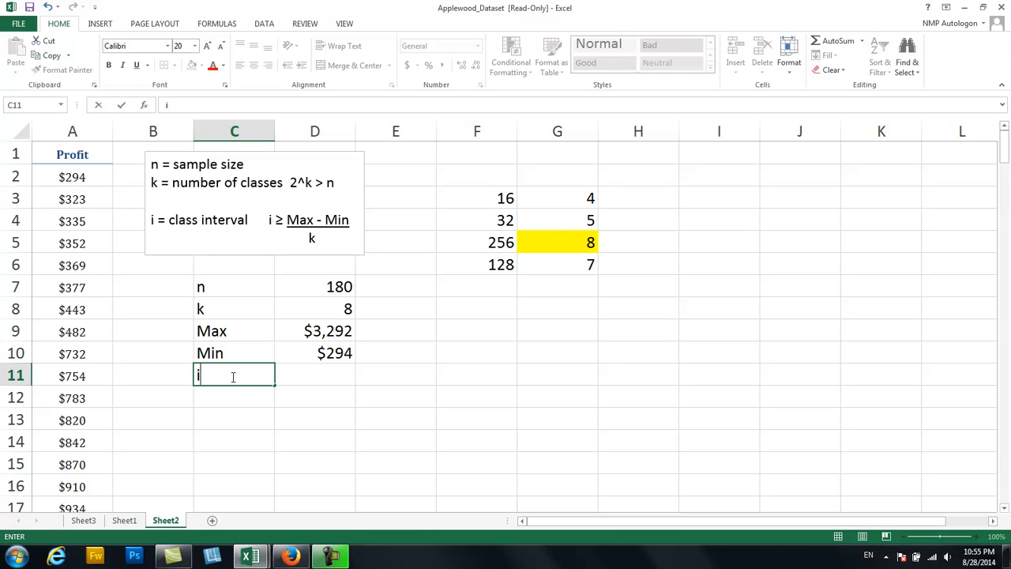
key("Tab")
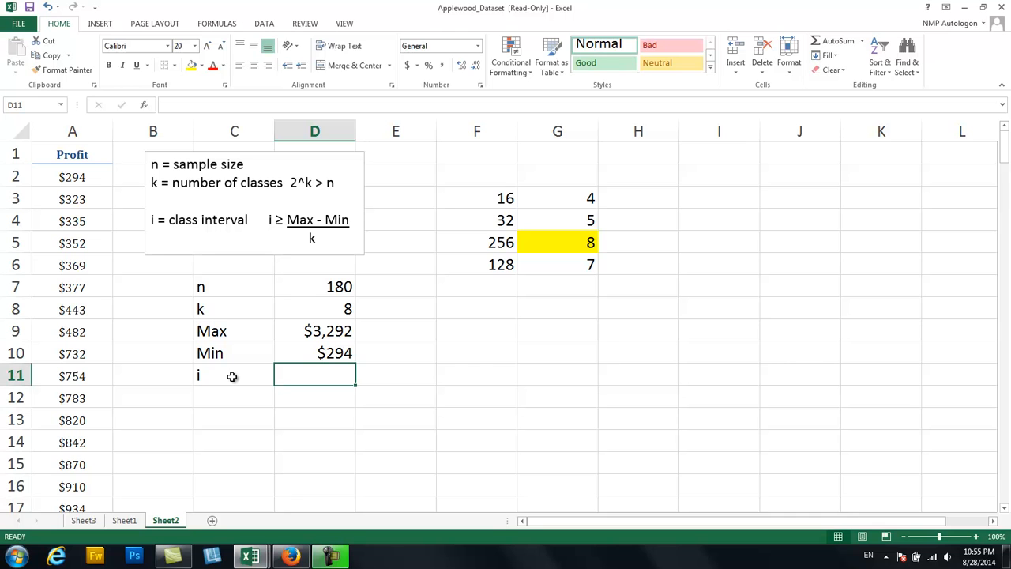
Calculate the class interval in D11 with the formula =(D9-D10)/D8.
type("=(")
left_click(297, 337)
type("-")
left_click(312, 356)
type(")")
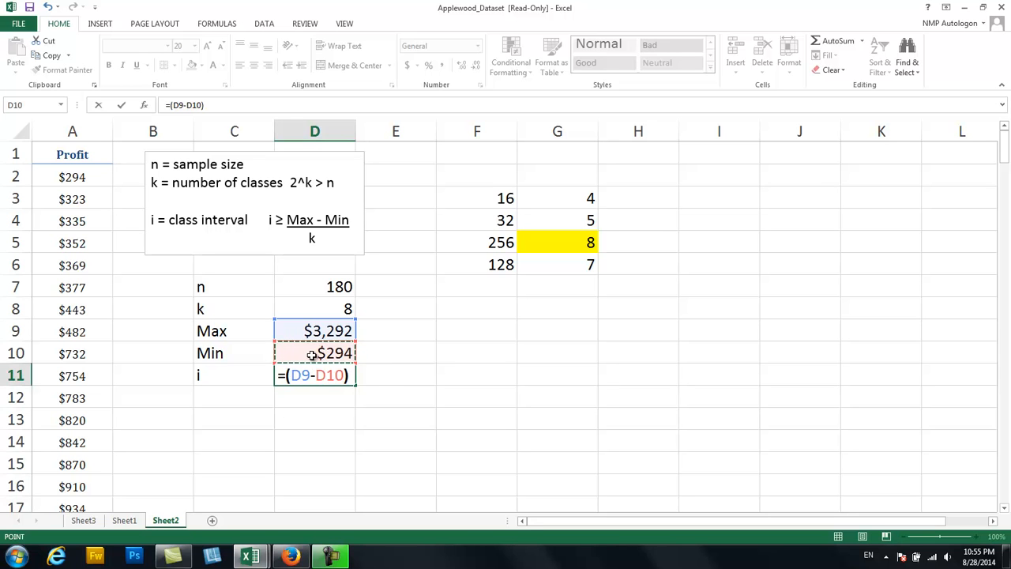
type("/")
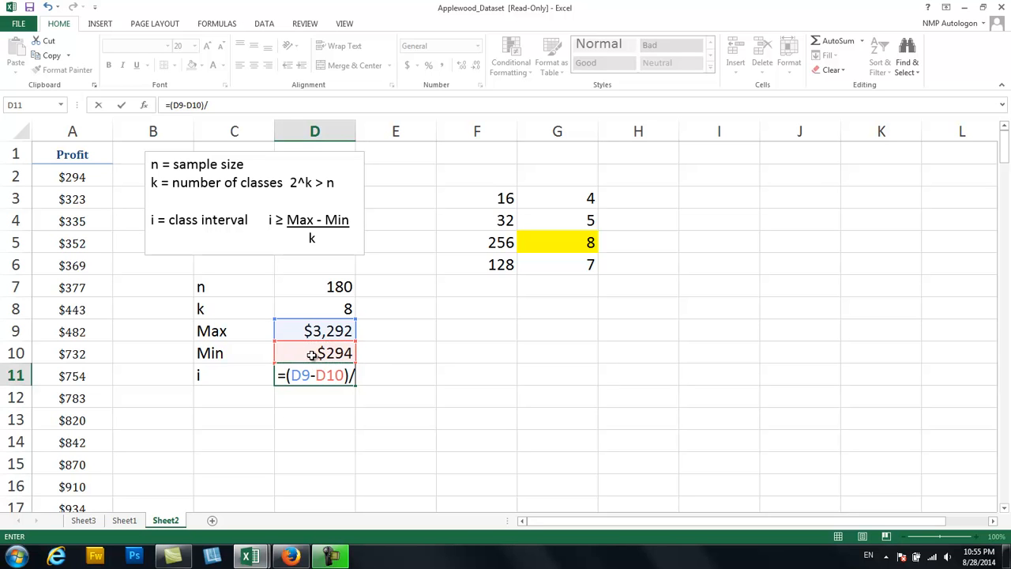
left_click(346, 308)
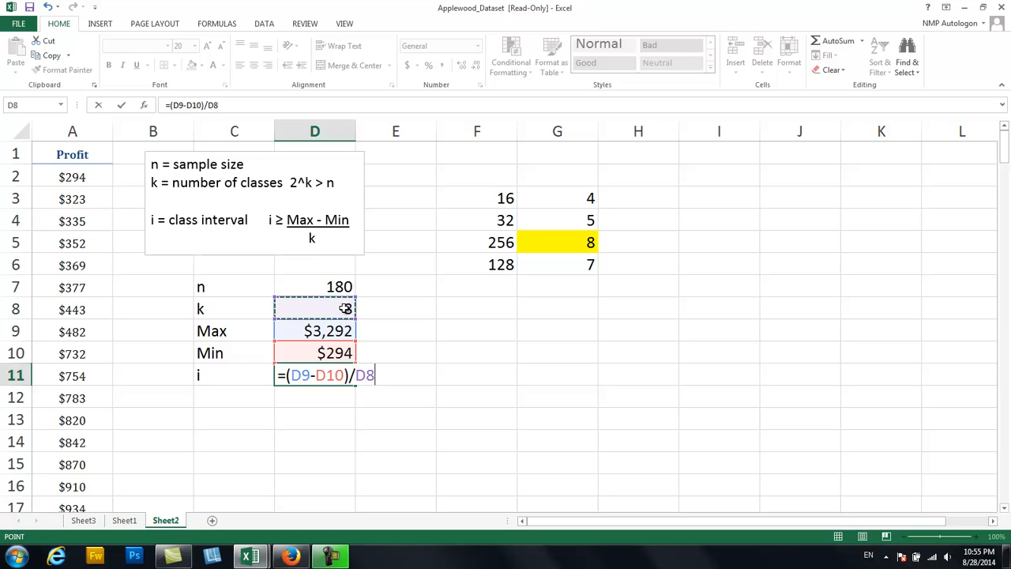
key("Return")
key("Left")
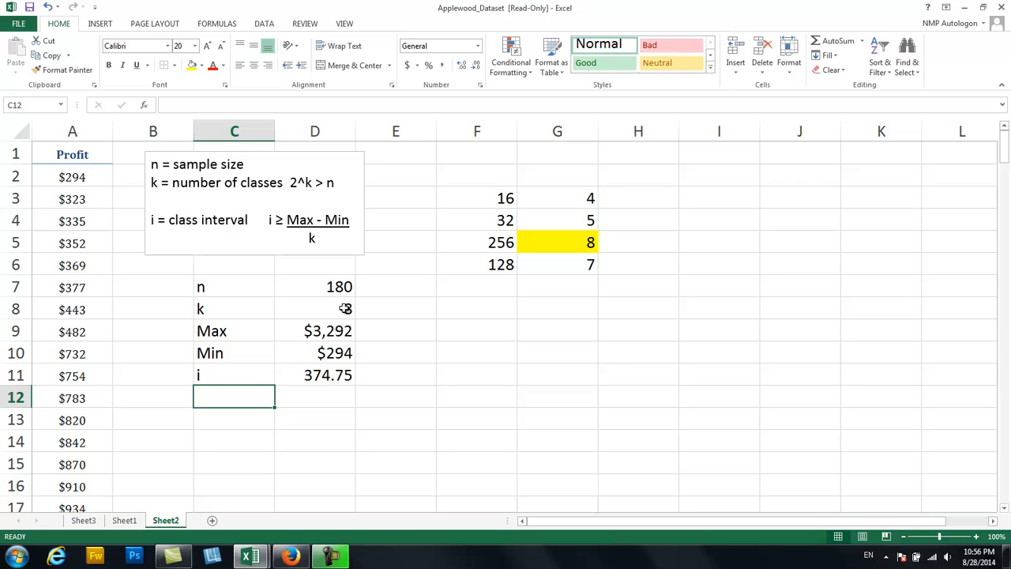
Enter 400 in E11 as the rounded-up class interval beside the calculated one.
left_click(376, 376)
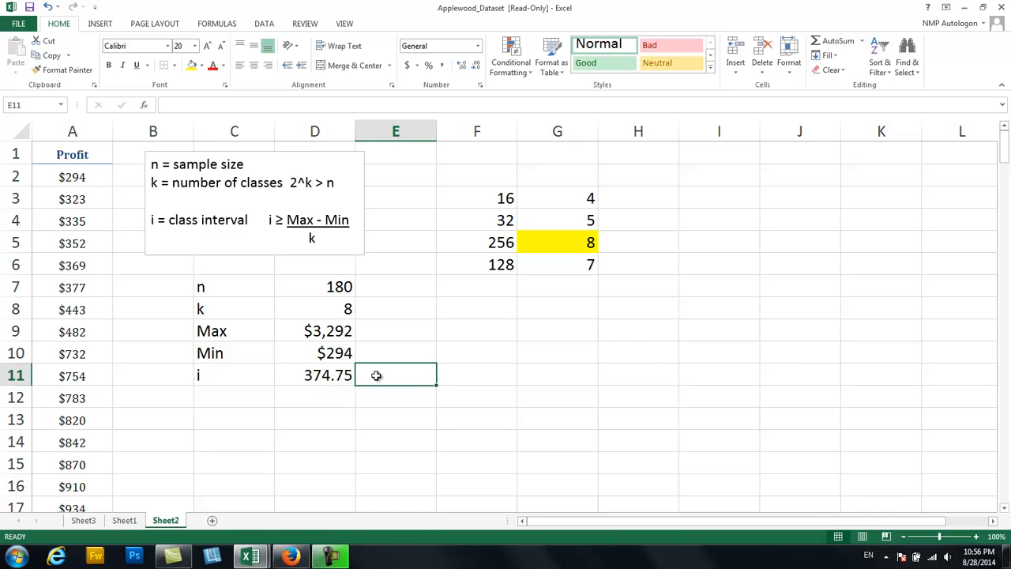
type("400")
key("Return")
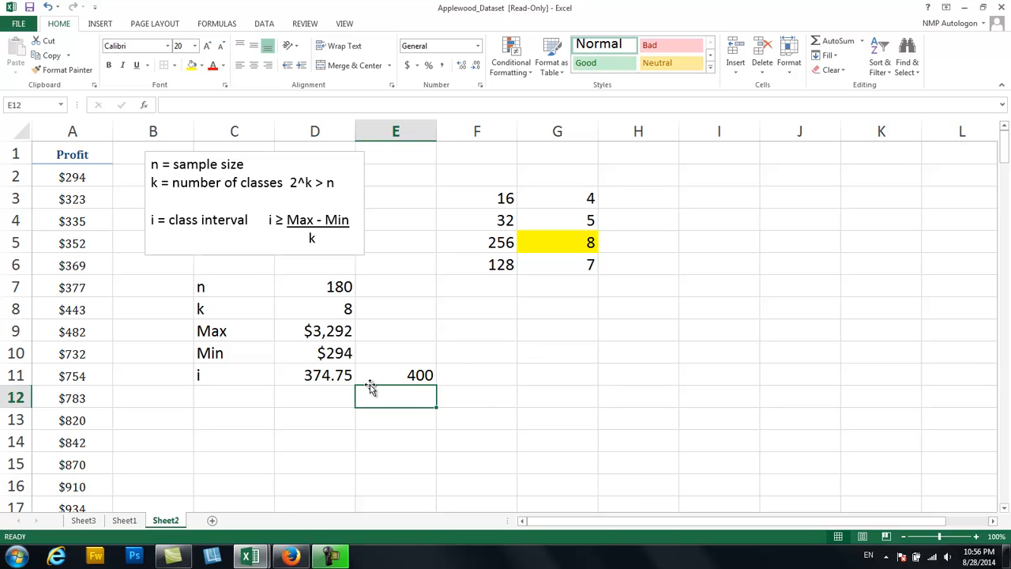
Enter the heading Classes in G10 and the first class, 200 up to 400, across G11:I11.
left_click(87, 173)
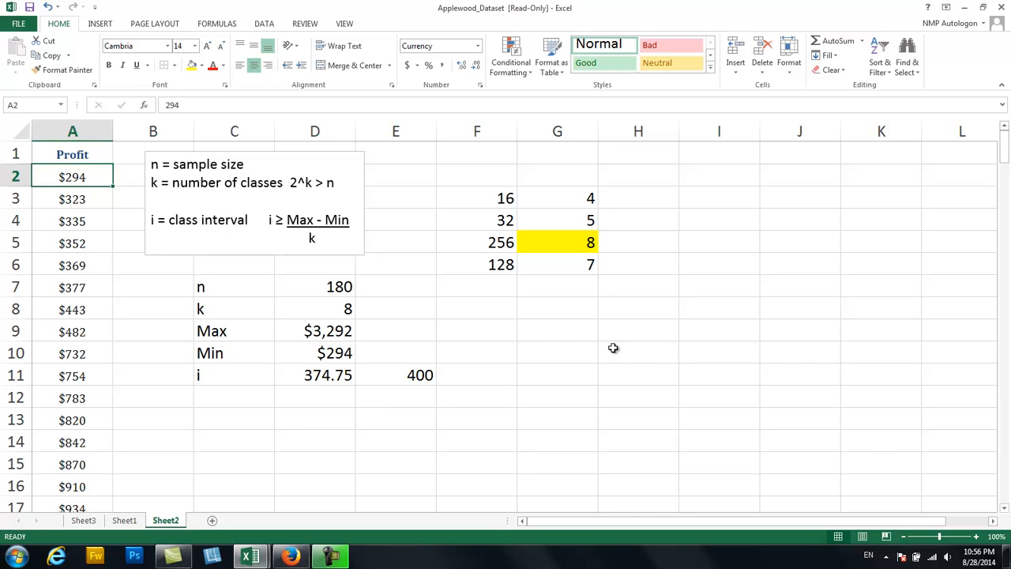
left_click(572, 350)
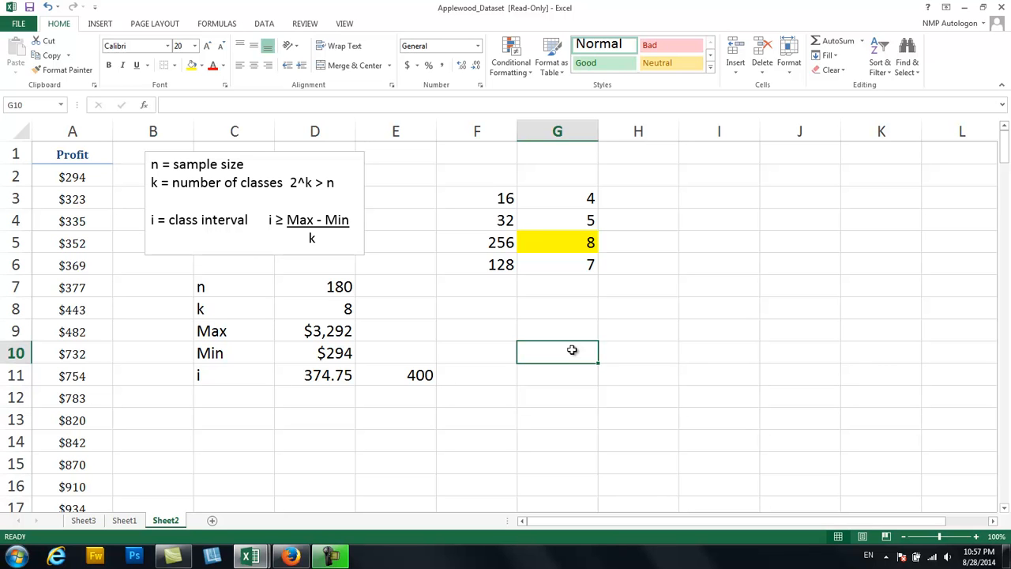
type("Classes")
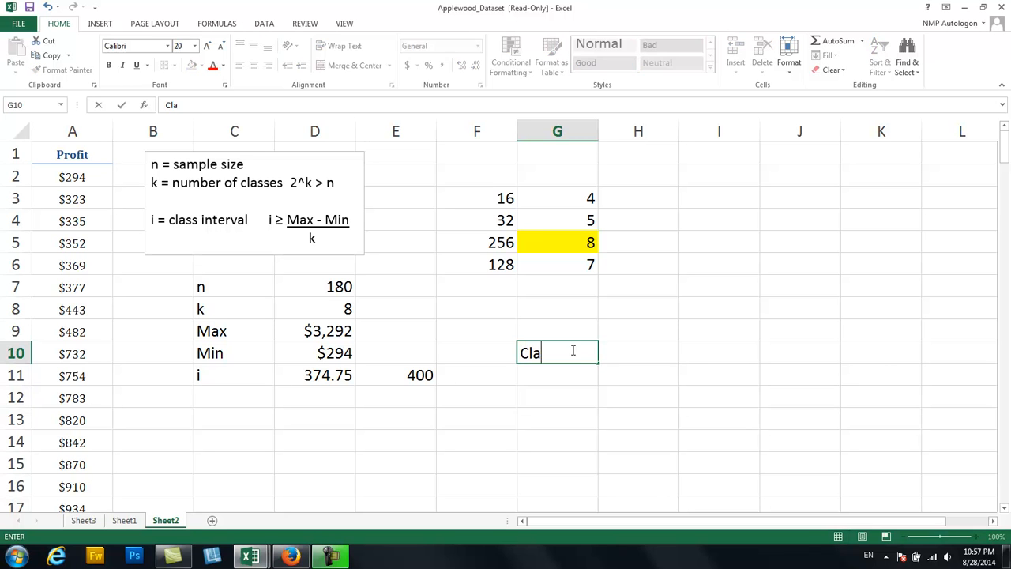
key("Return")
type("200")
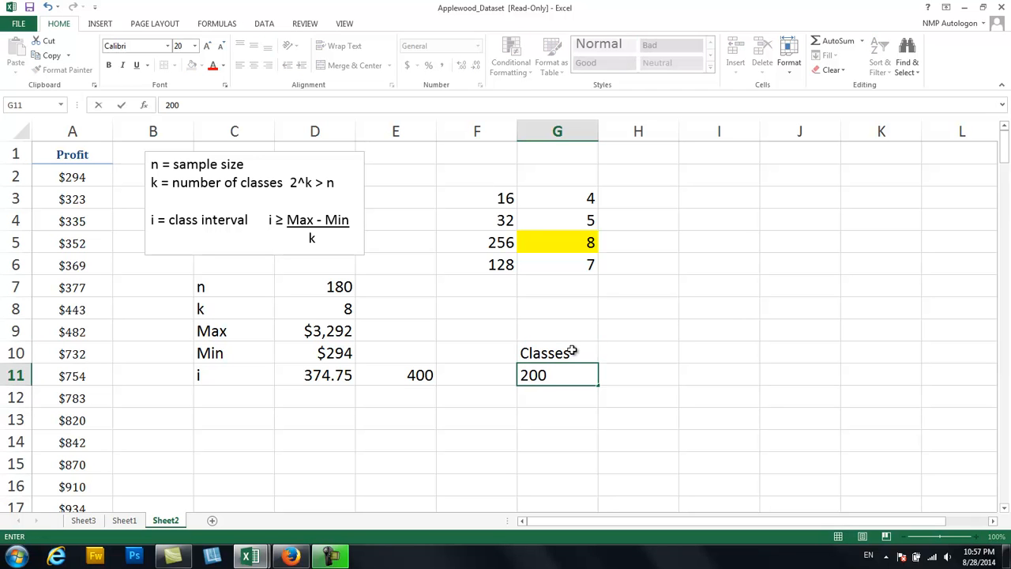
key("Tab")
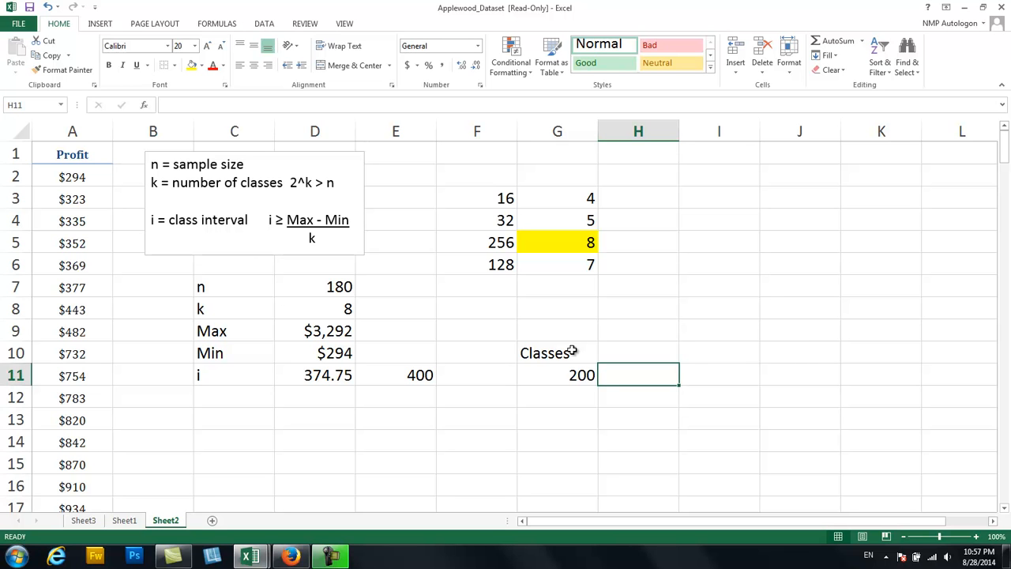
type("up to")
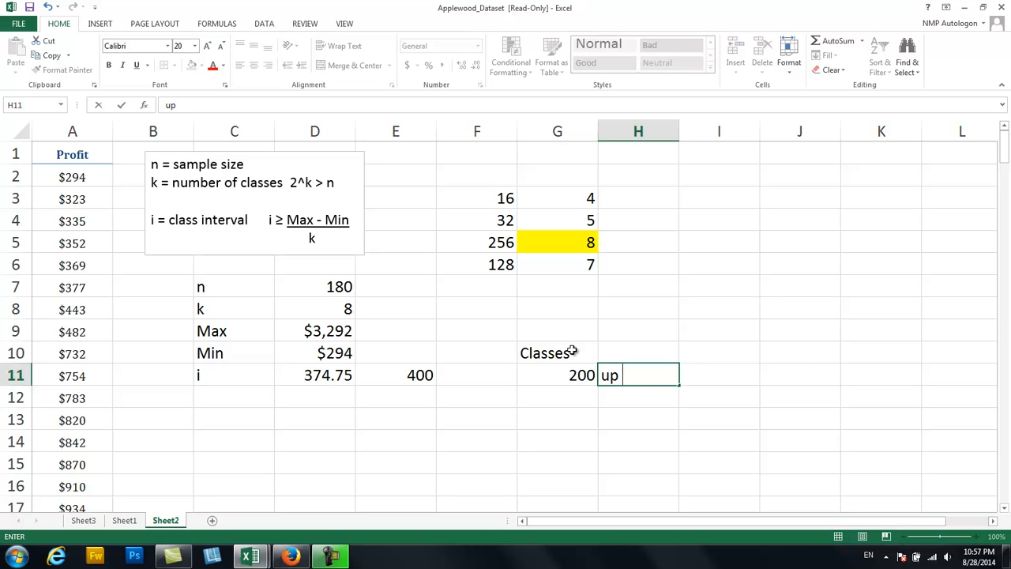
key("Tab")
type("400")
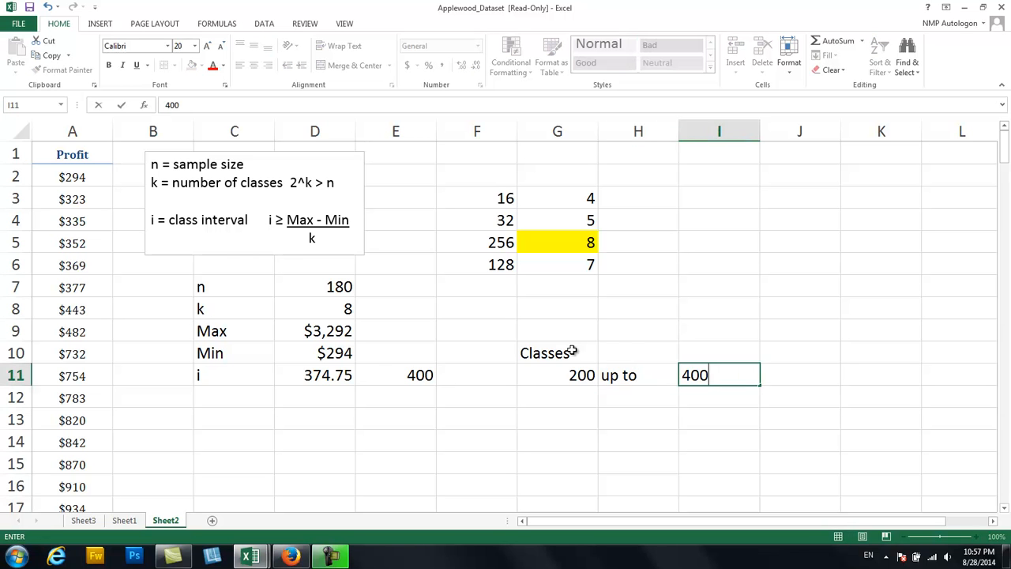
key("Return")
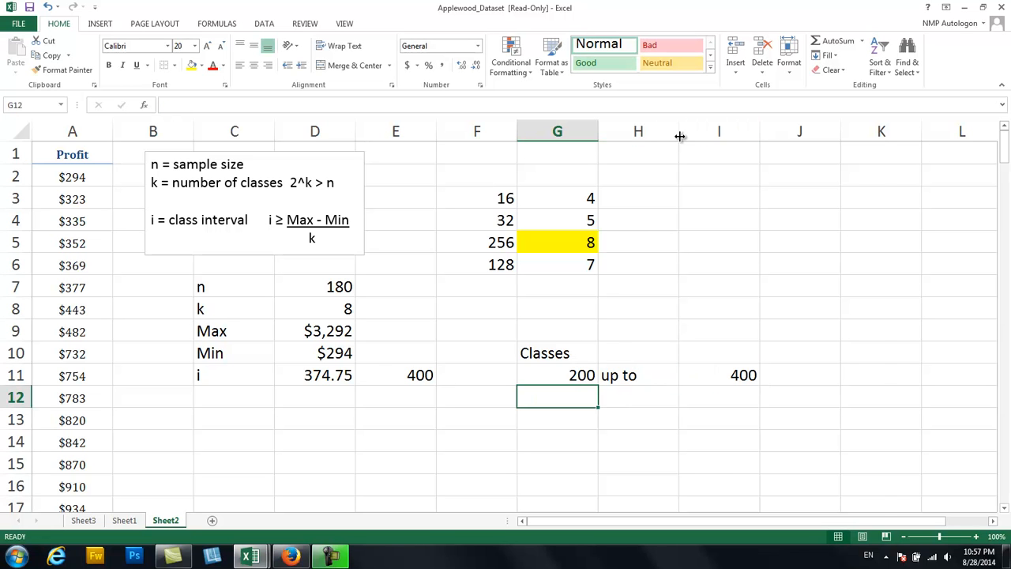
Narrow columns H, I and G to fit the class limits and the "up to" text.
left_click_drag(679, 131, 641, 131)
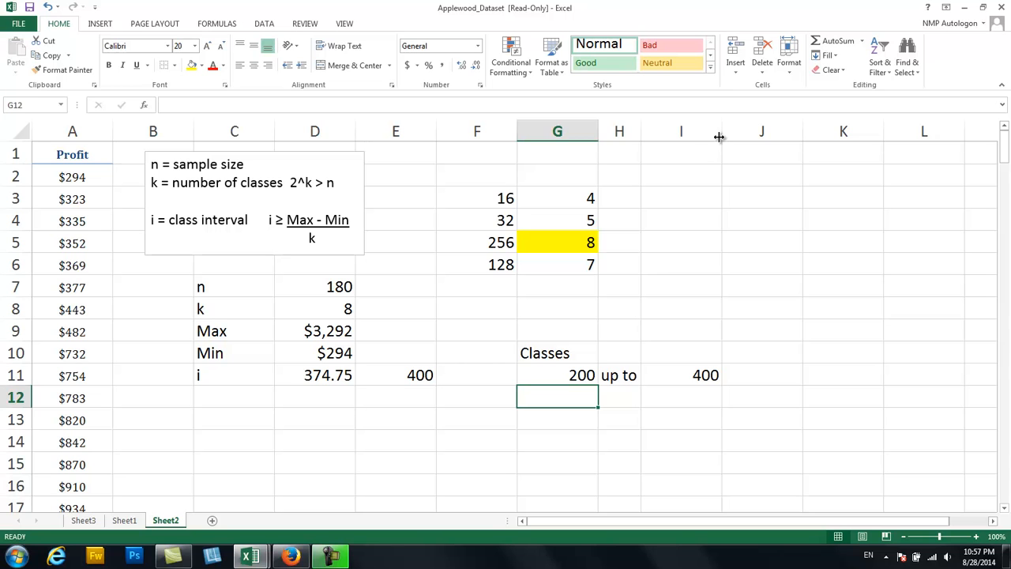
left_click_drag(722, 134, 702, 137)
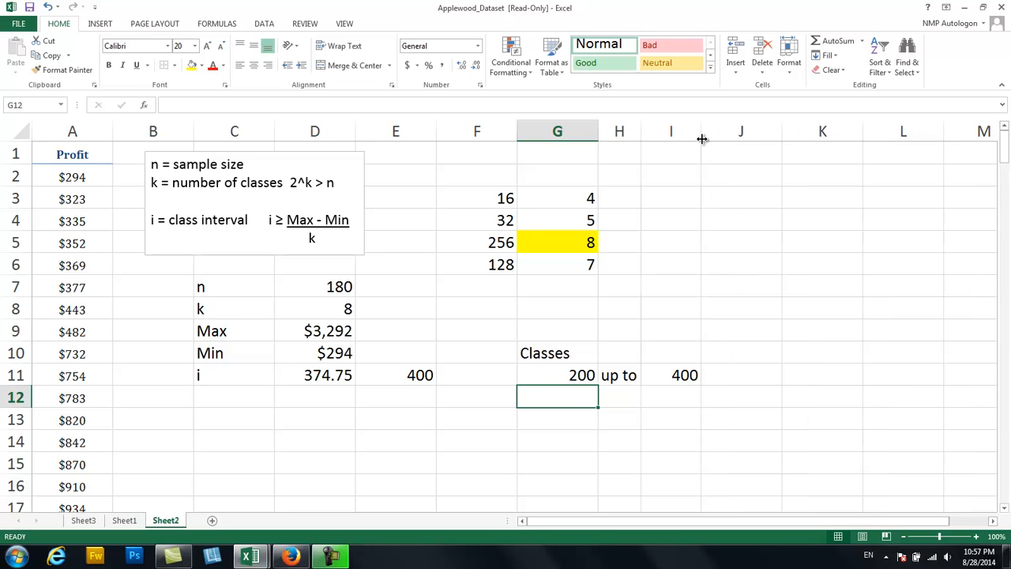
left_click_drag(598, 132, 575, 133)
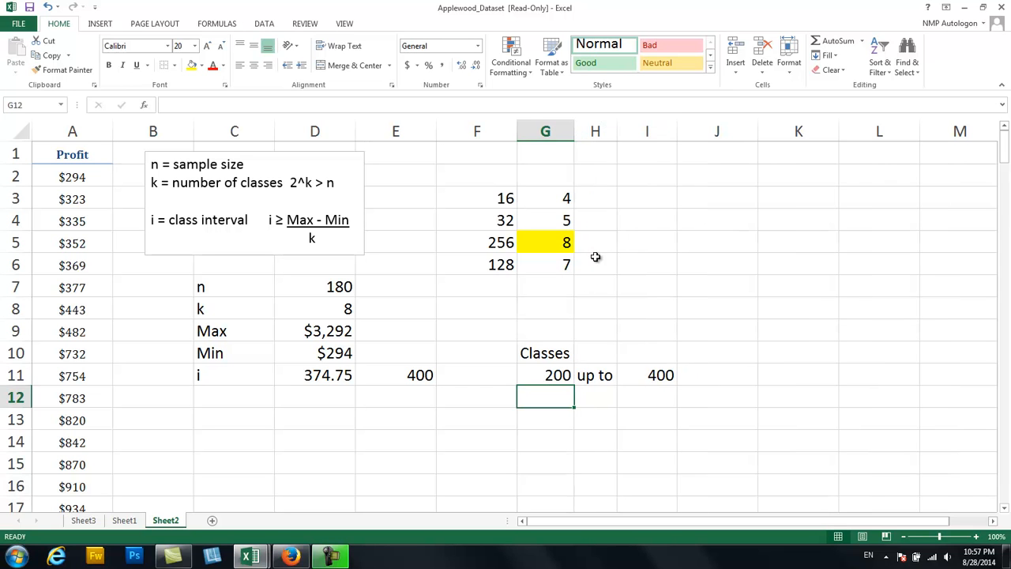
Try a hyphen between the first class's limits in H11 and restore the wording "up to".
left_click(595, 377)
type("-")
key("Return")
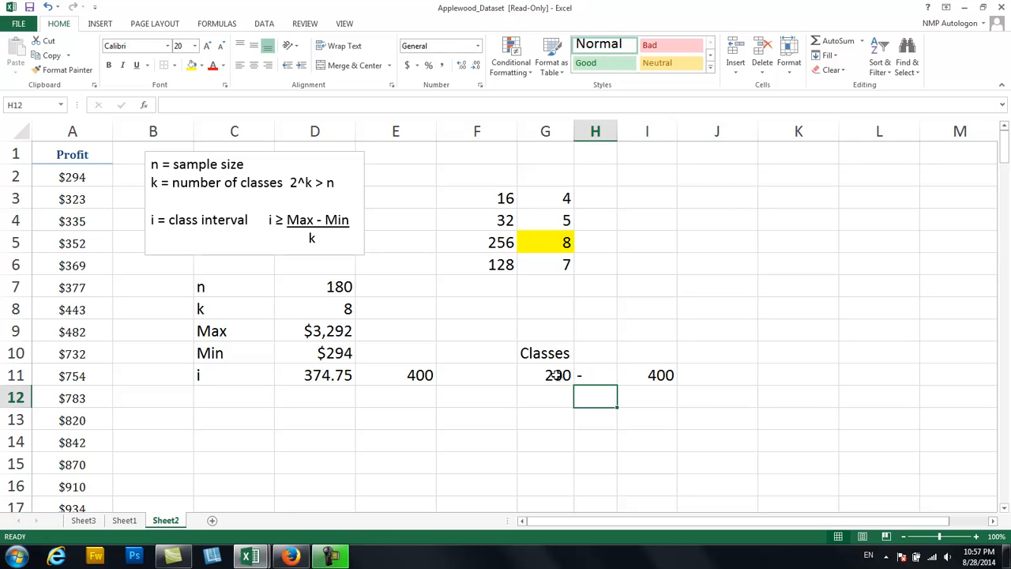
left_click_drag(555, 378, 638, 372)
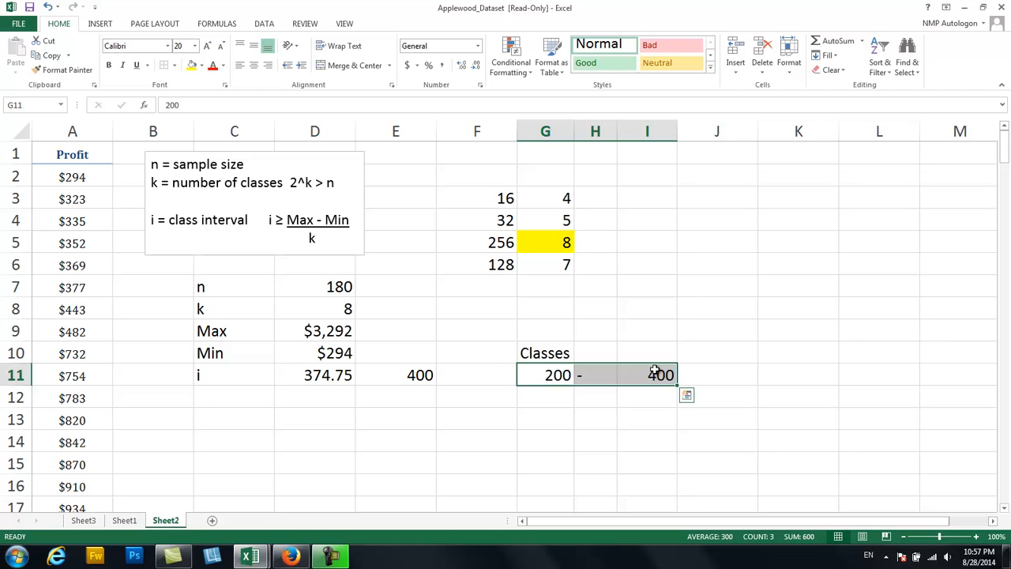
left_click(593, 375)
type("up to")
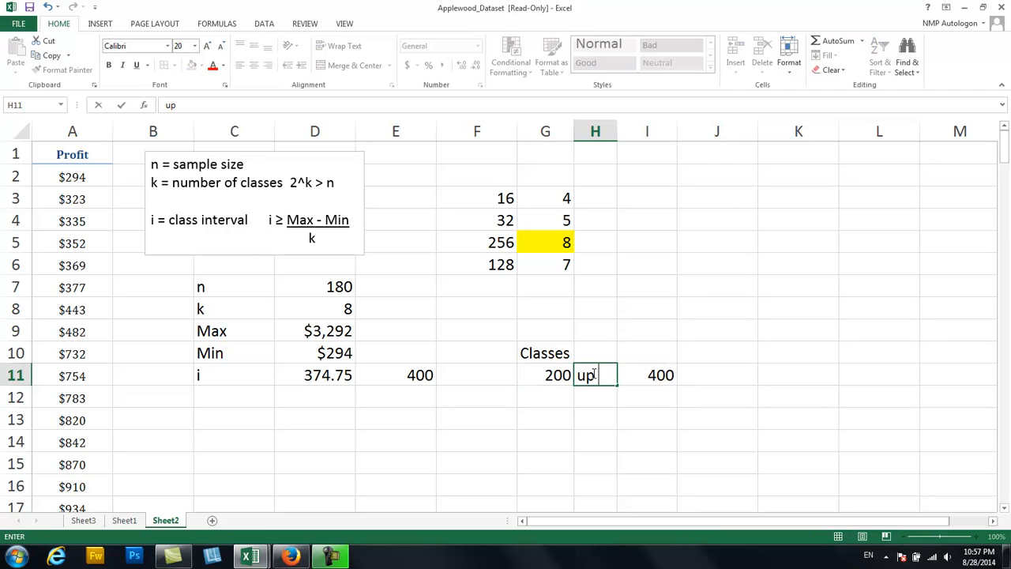
key("Return")
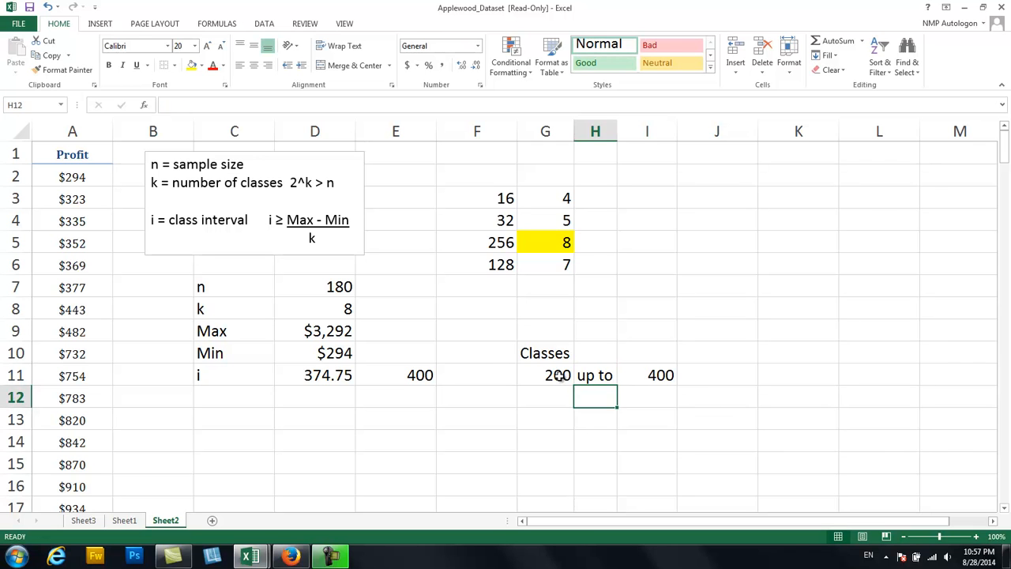
Start the second class in row 12 with the lower limit 400 in G12 and the text "up to" in H12.
left_click(559, 376)
left_click(655, 373)
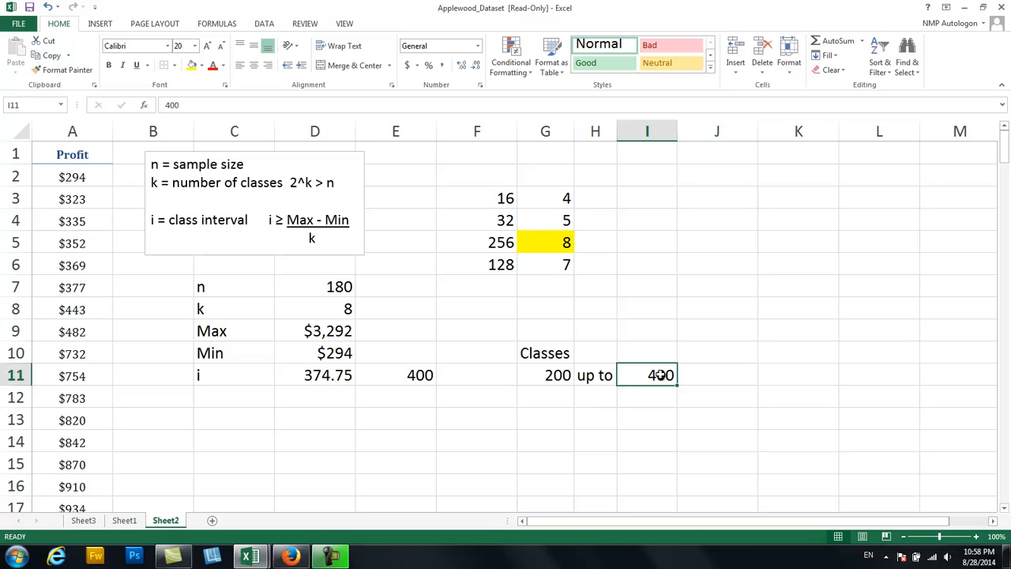
left_click(544, 391)
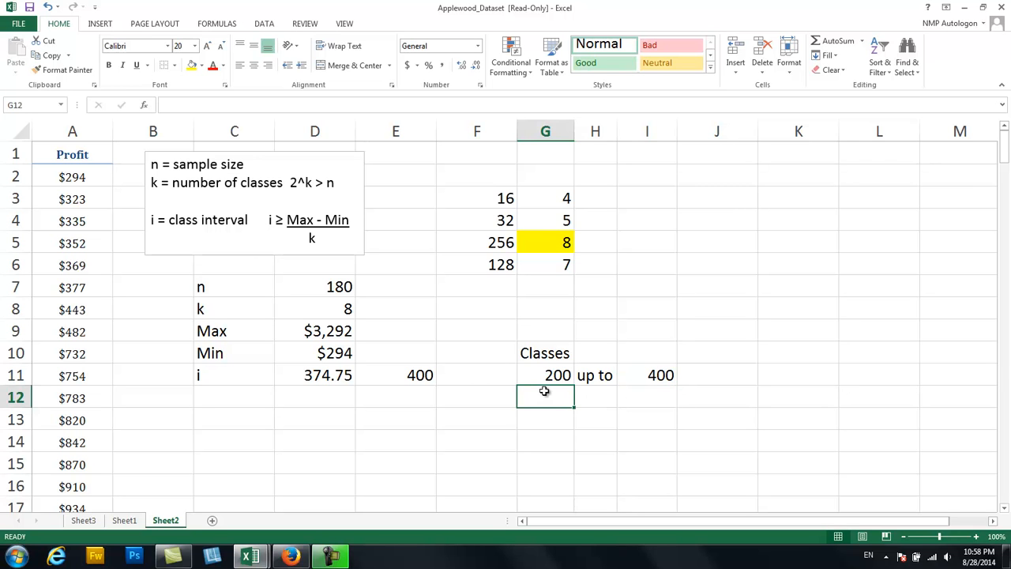
type("400")
key("Tab")
type("up to")
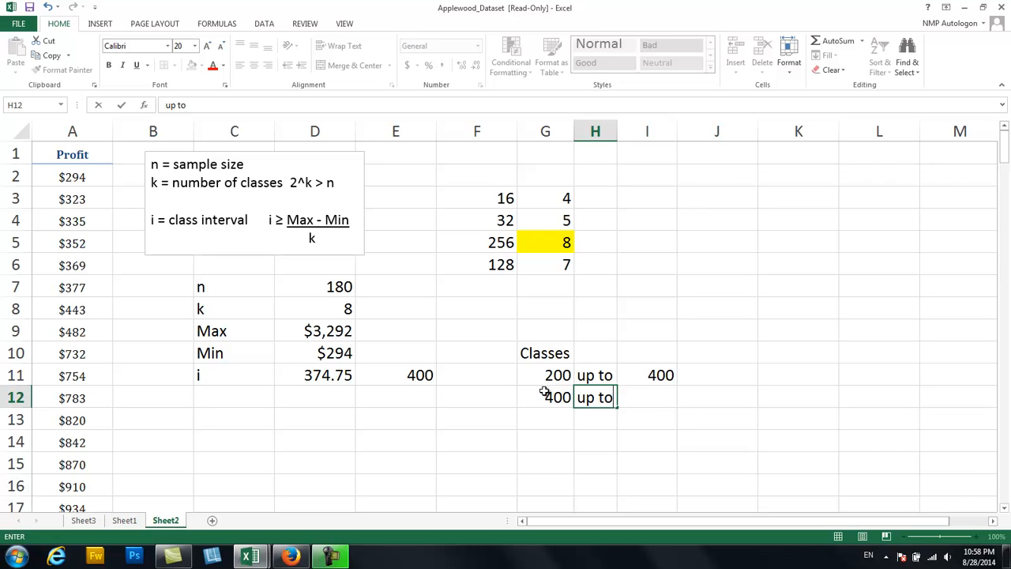
key("Tab")
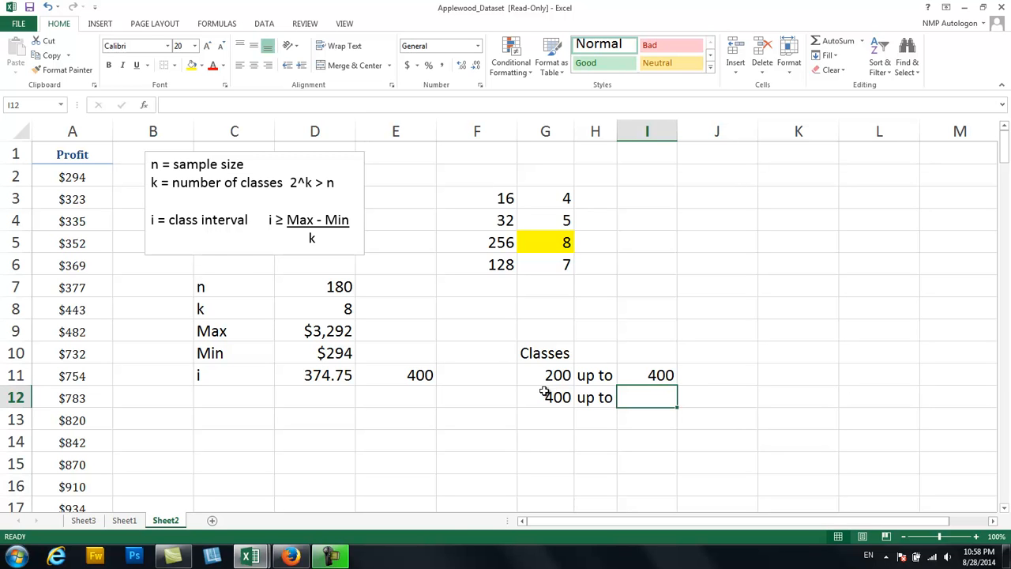
Correct the first class's upper limit in I11 to 600.
key("Up")
type("600")
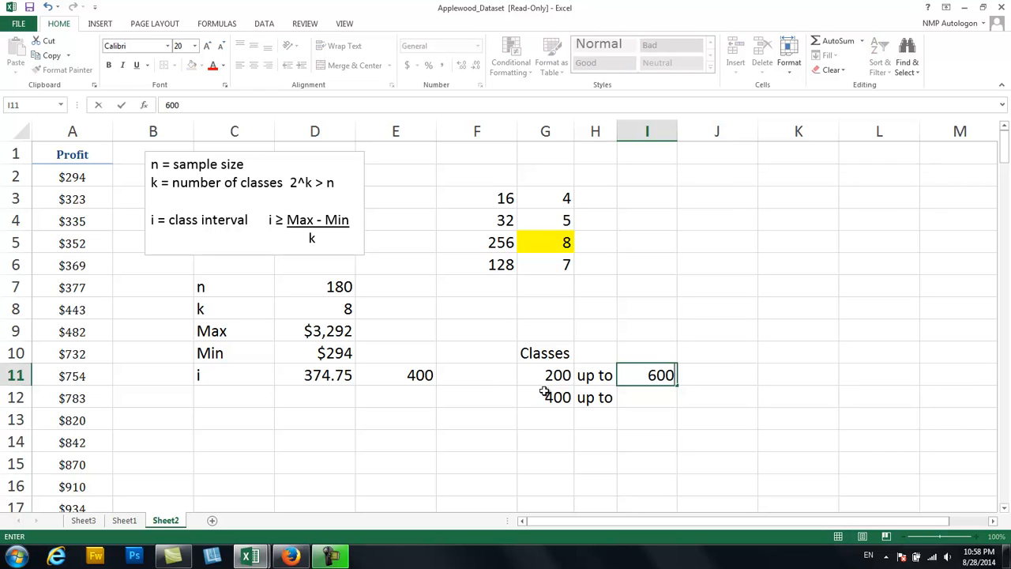
key("Return")
Set the second class's limits to 600 in G12 and 1000 in I12.
key("Left")
key("Left")
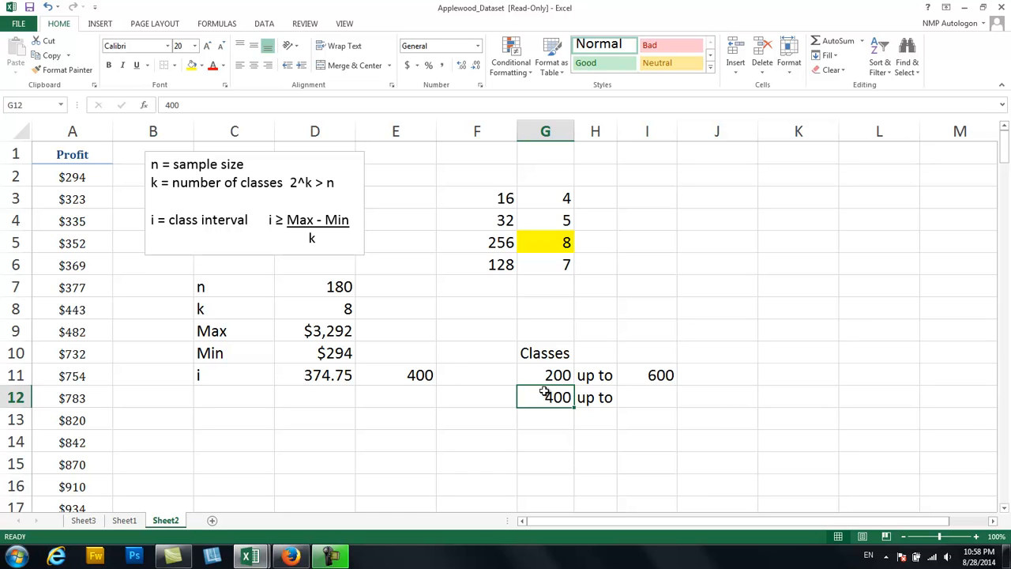
type("600")
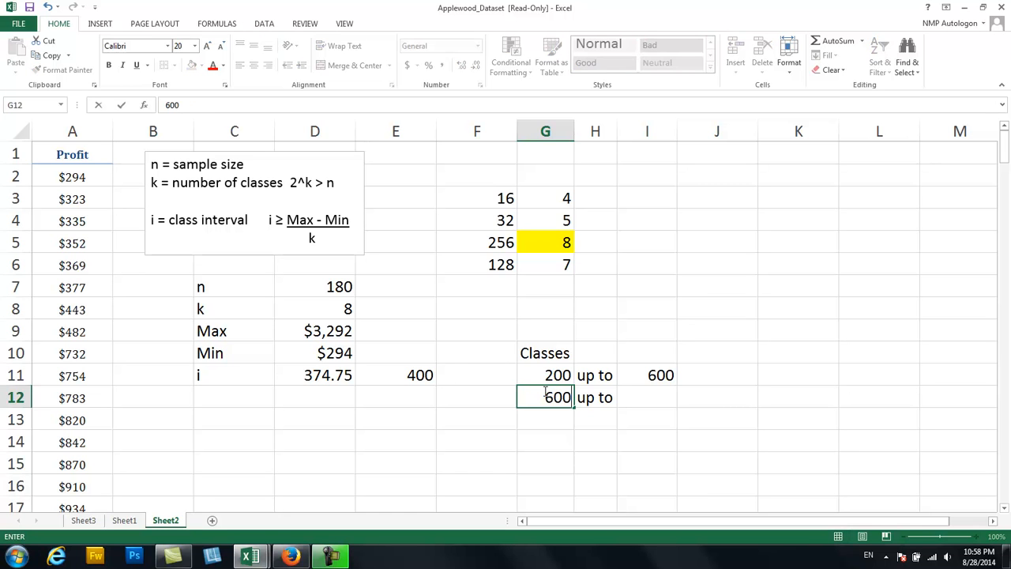
key("Right")
key("Right")
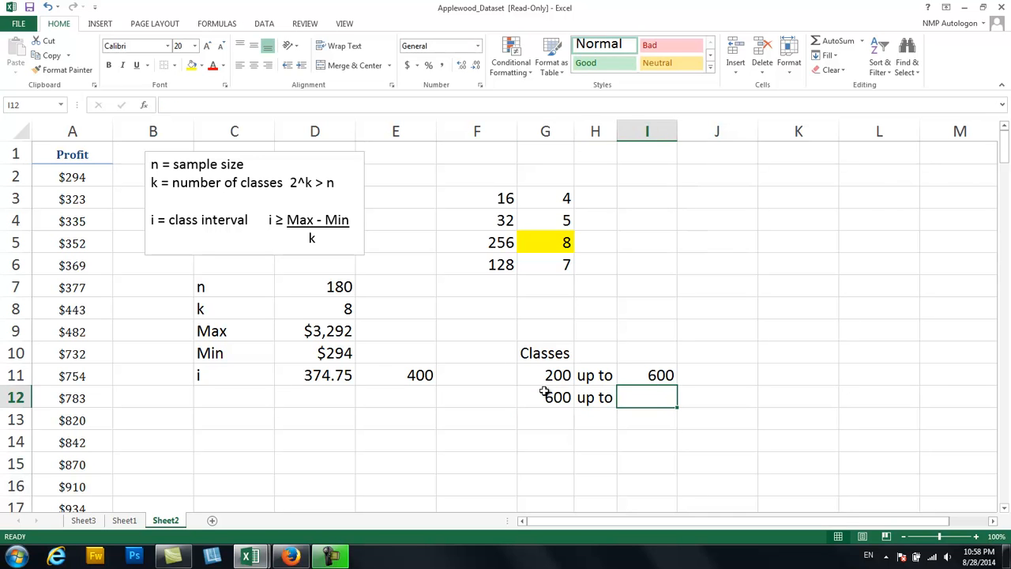
type("1000")
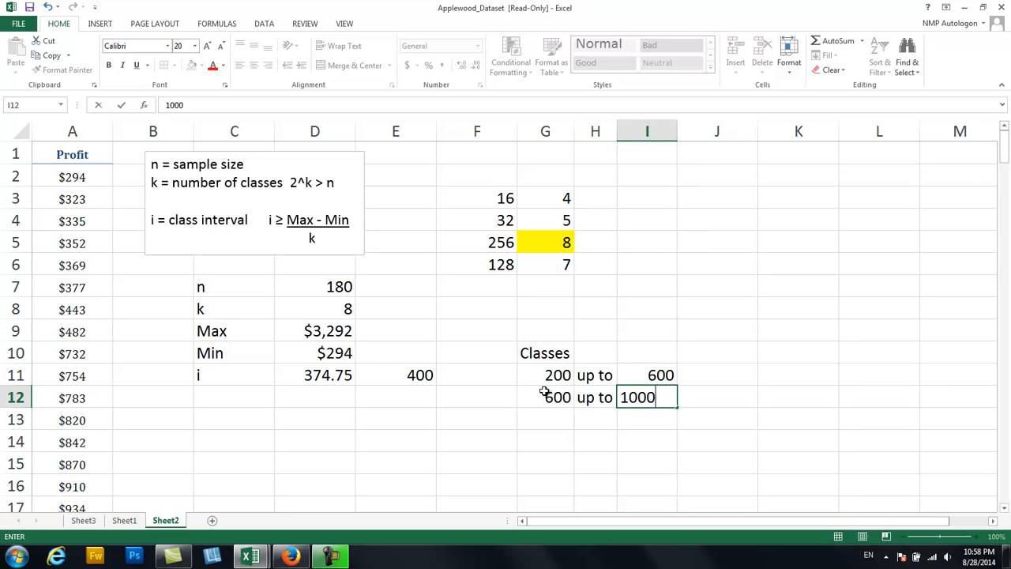
key("Return")
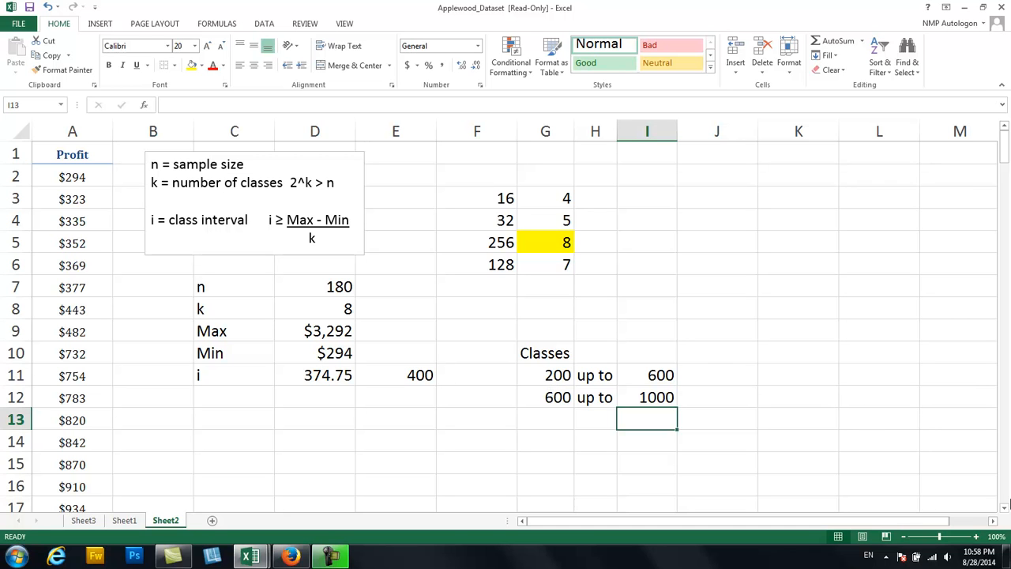
Extend the class pattern in G11:I12 down to row 18, ending at 3000 up to 3400, and check it against Min and Max.
left_click(1004, 508)
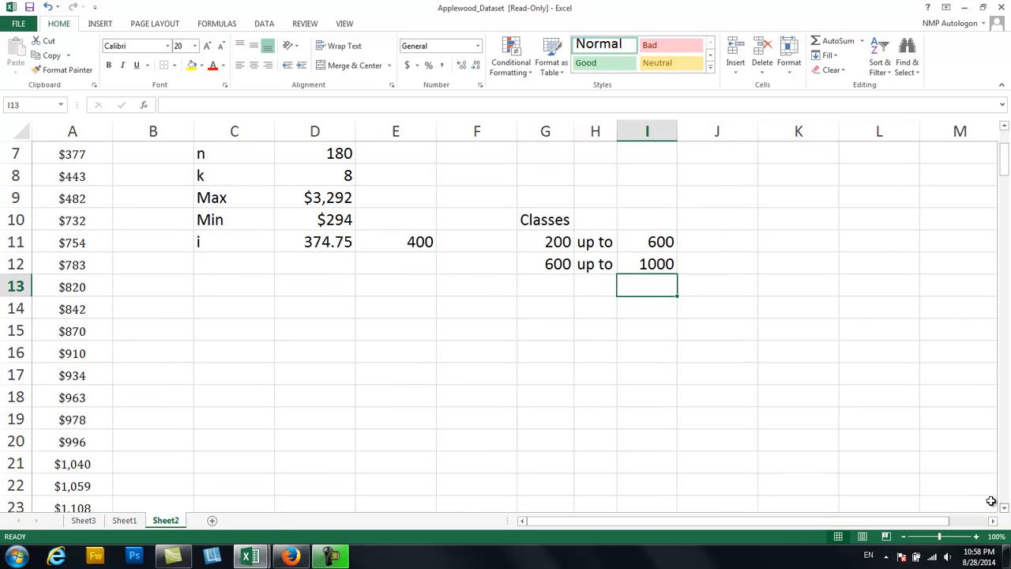
left_click_drag(557, 246, 679, 292)
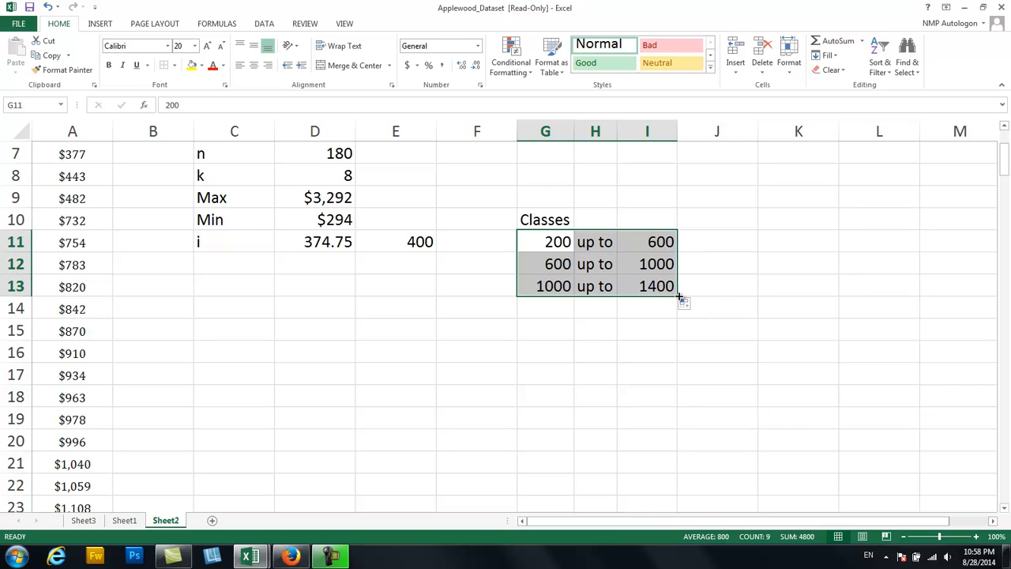
left_click_drag(677, 296, 668, 404)
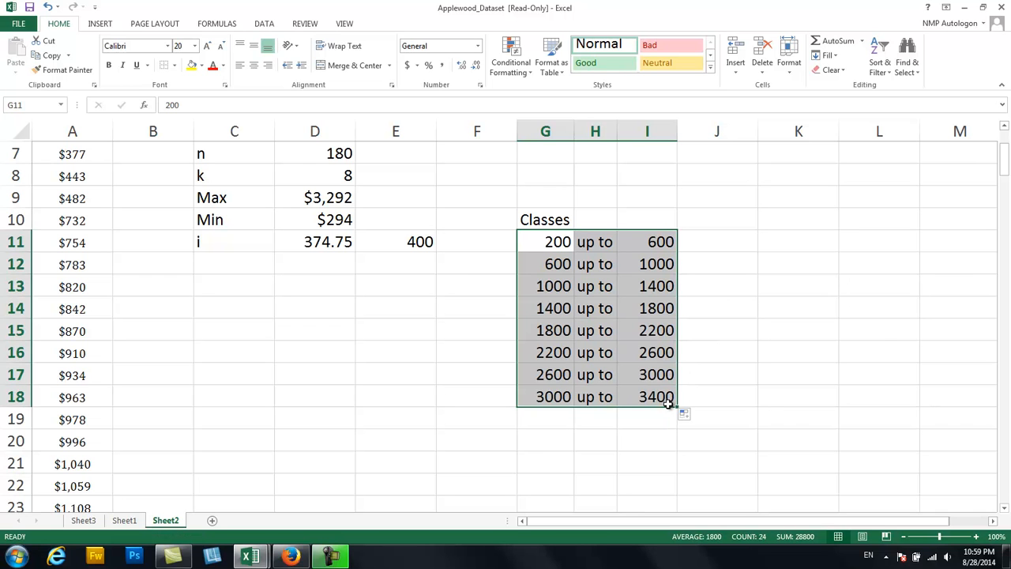
left_click(707, 419)
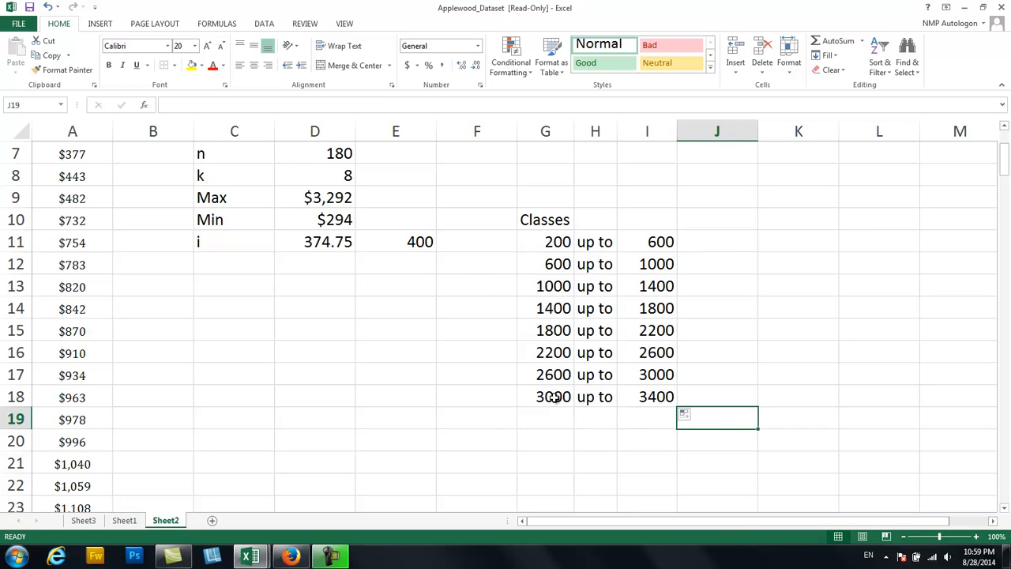
left_click(642, 434)
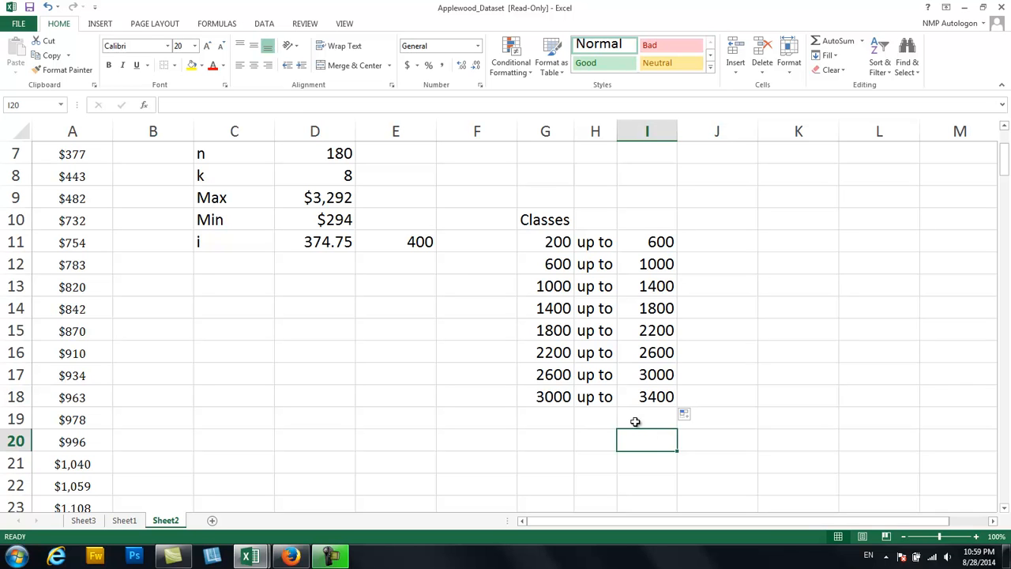
left_click(297, 222)
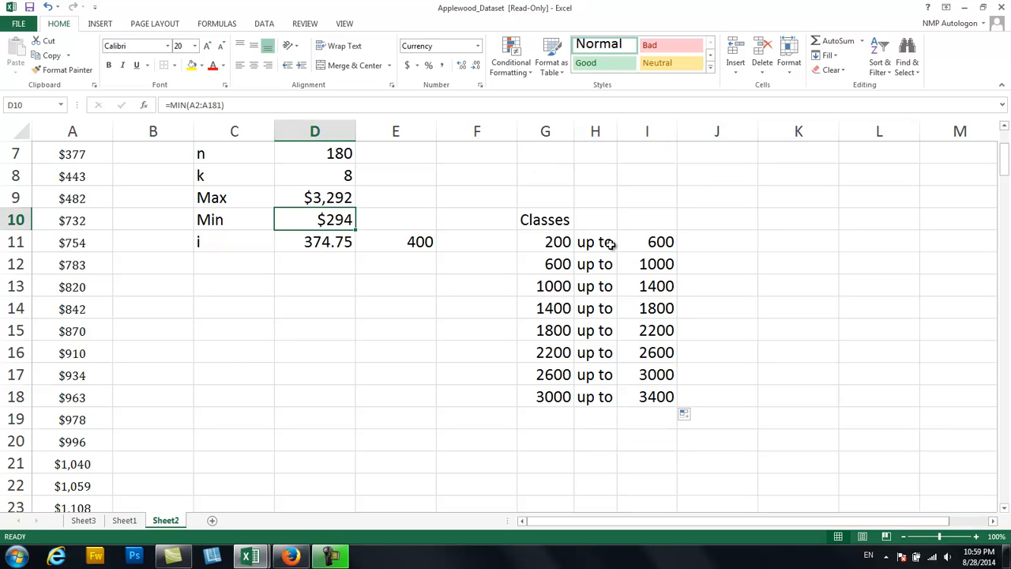
left_click(335, 200)
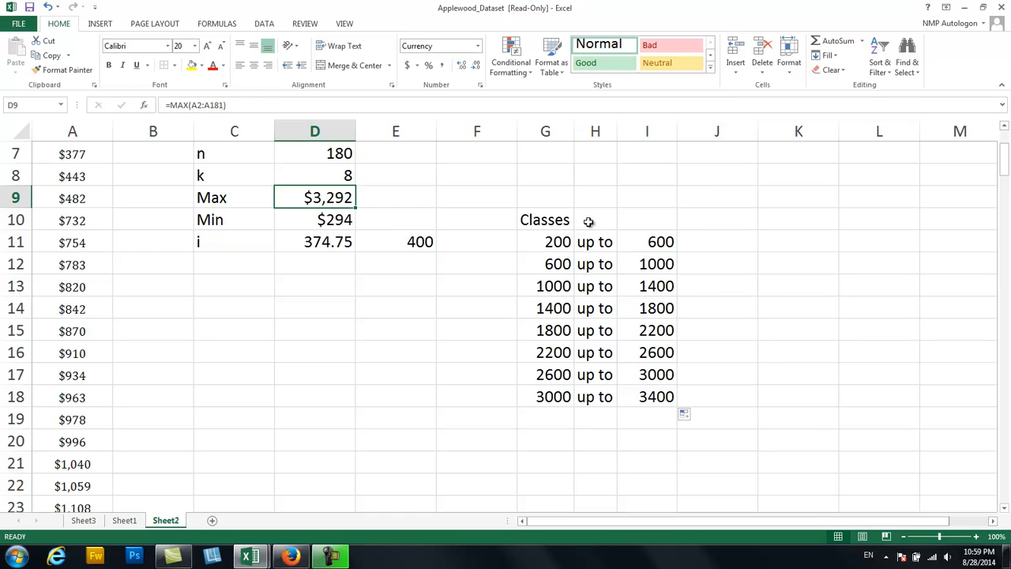
Merge and center the Classes heading across G10:I10.
left_click_drag(553, 218, 628, 217)
left_click(366, 68)
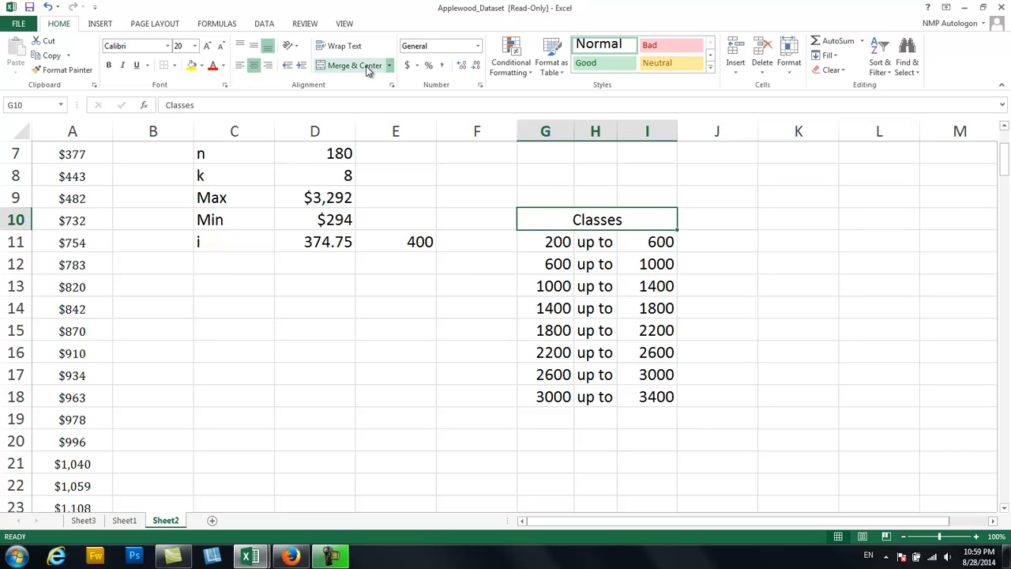
left_click(702, 325)
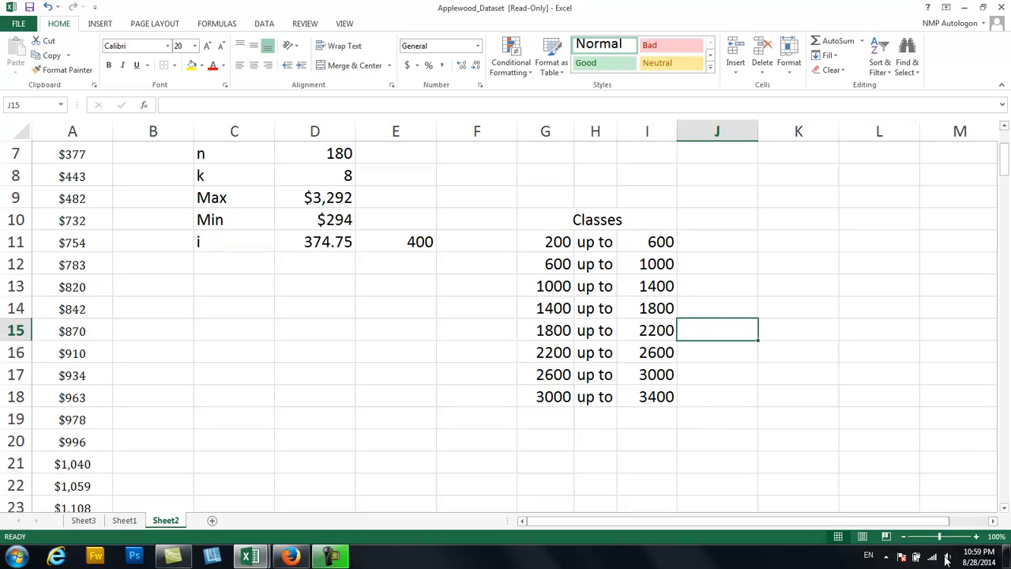
Add the heading Frequency in J10 beside the Classes heading.
left_click(993, 521)
left_click(993, 520)
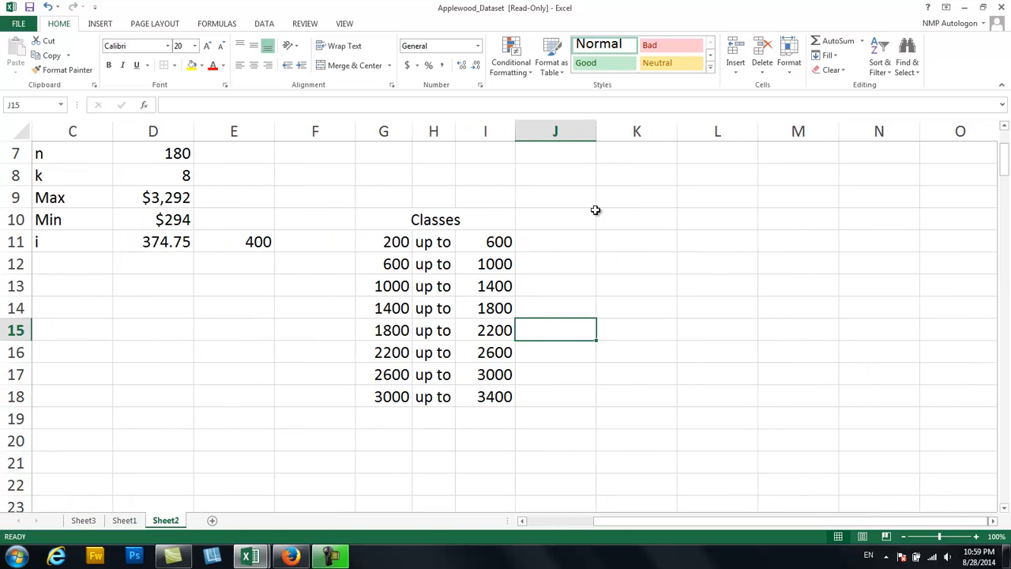
left_click(572, 224)
type("Frequency")
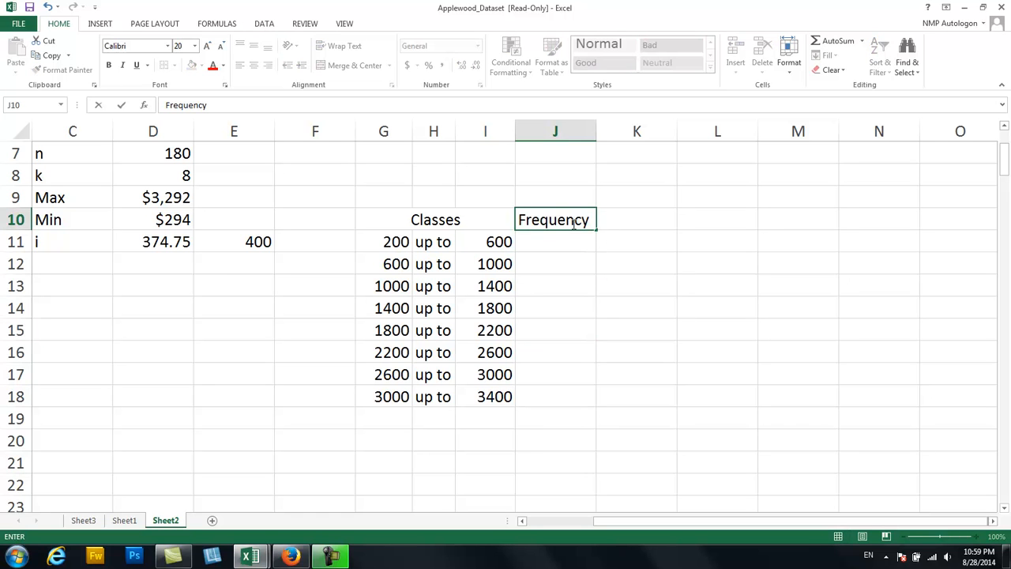
key("Return")
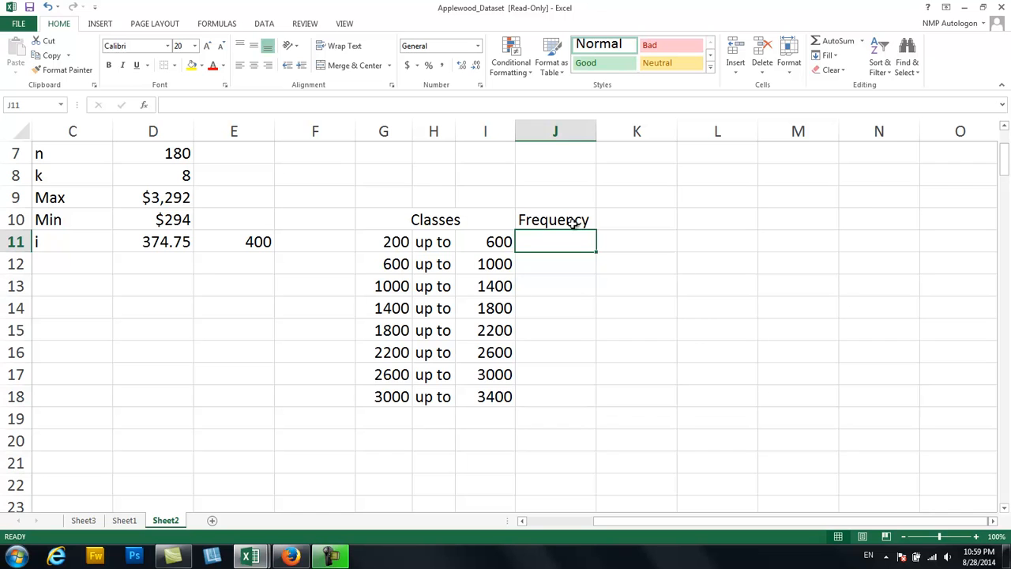
Count the profits below 600 by selecting A2:A9 and enter 8 in J11 as the first class's frequency.
left_click_drag(674, 521, 596, 517)
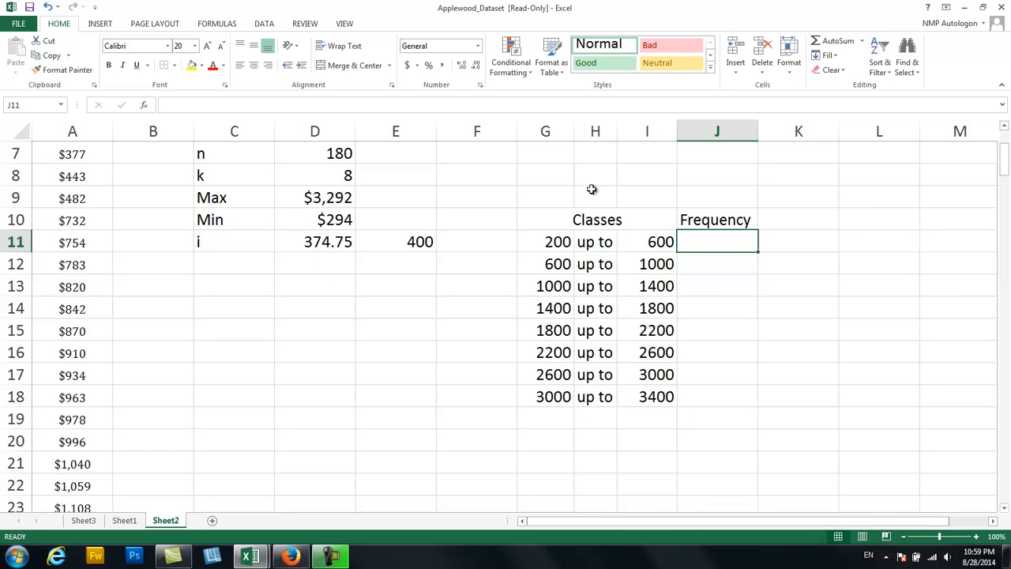
left_click_drag(1003, 162, 1004, 146)
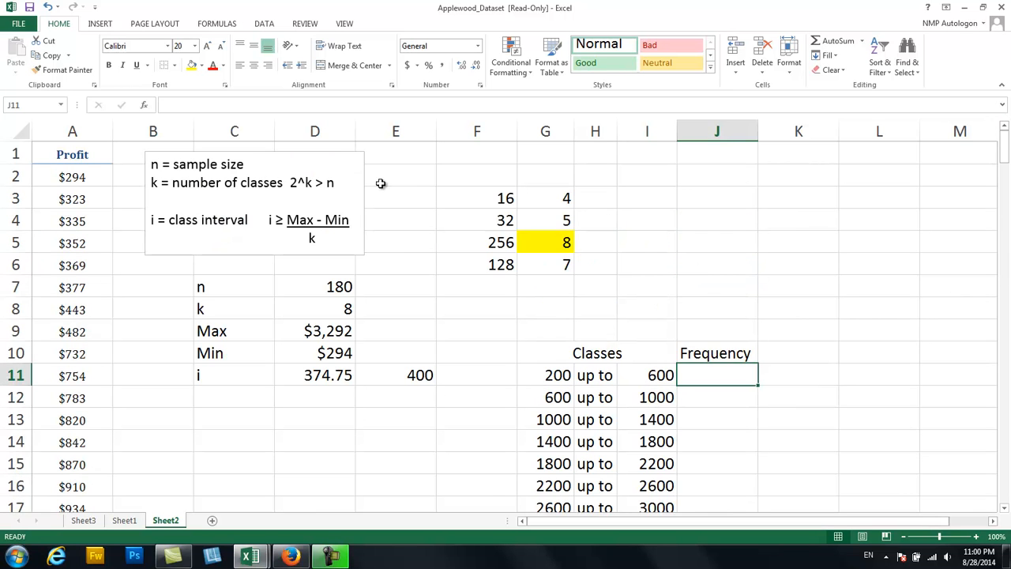
left_click(86, 177)
left_click_drag(85, 178, 69, 331)
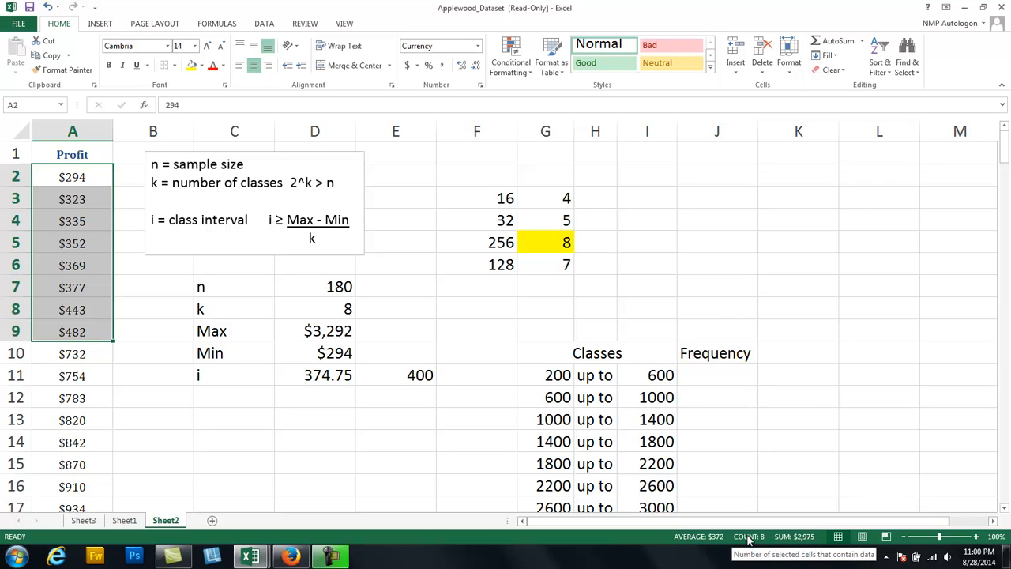
right_click(644, 539)
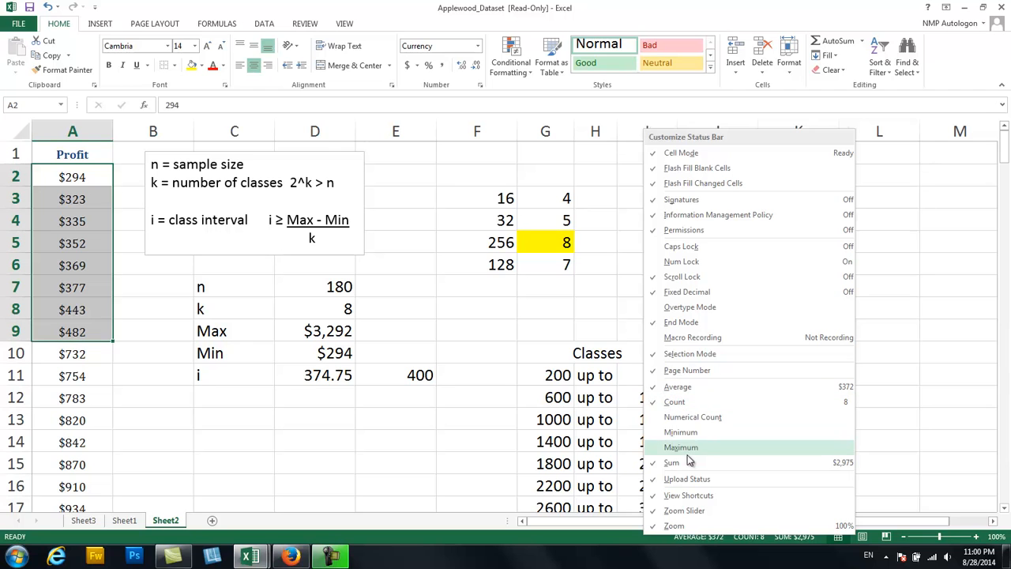
left_click(620, 542)
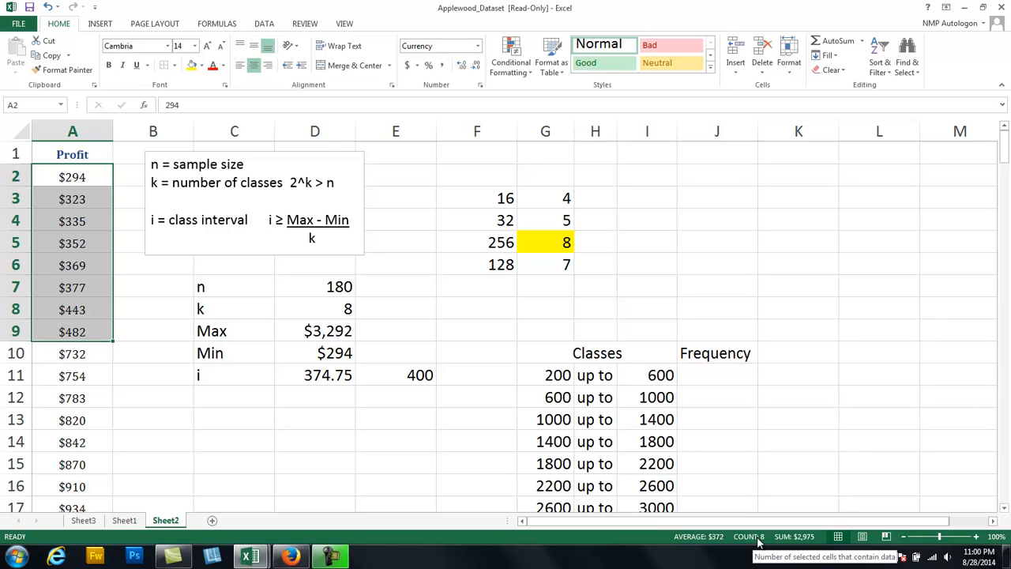
left_click(727, 376)
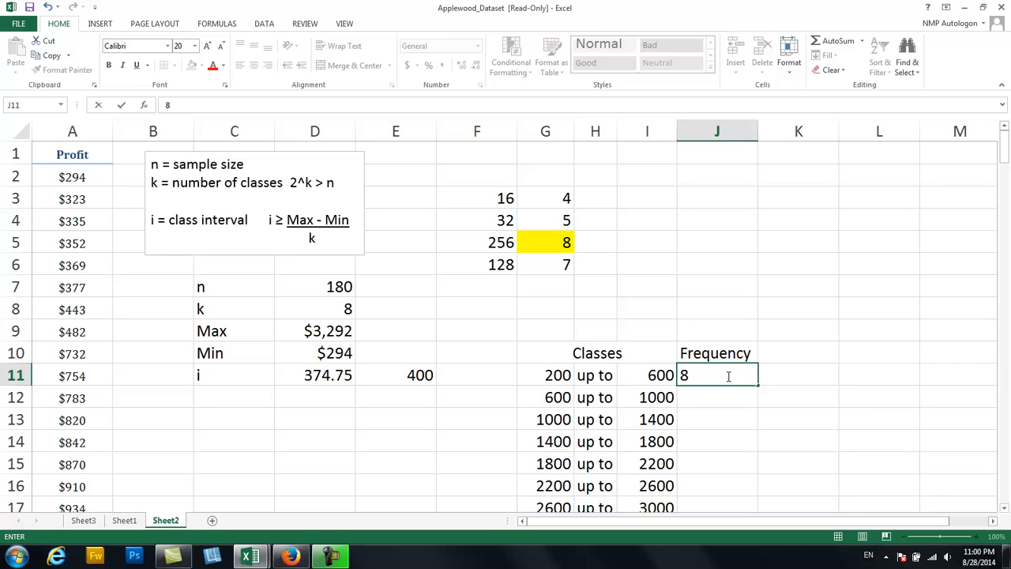
key("Return")
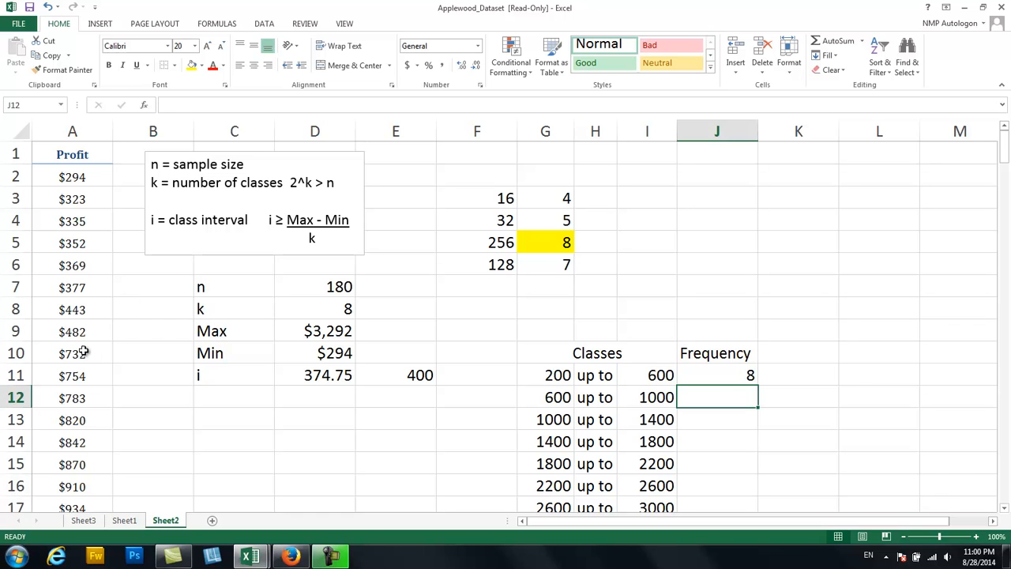
Count the profits from 600 up to 1000 by selecting A10:A20 and enter 11 as the frequency in J12.
left_click_drag(79, 352, 75, 229)
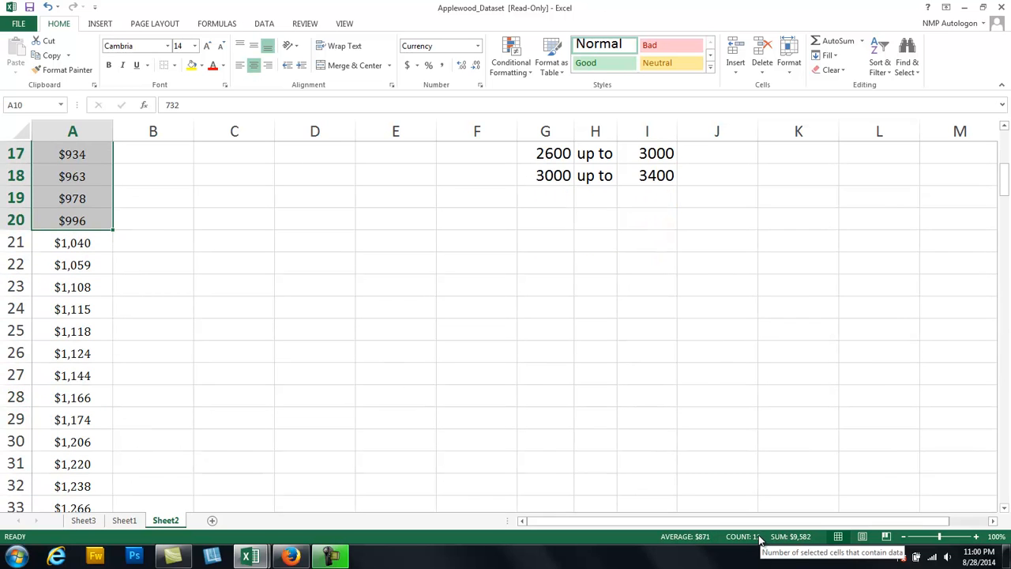
left_click_drag(1006, 183, 1006, 162)
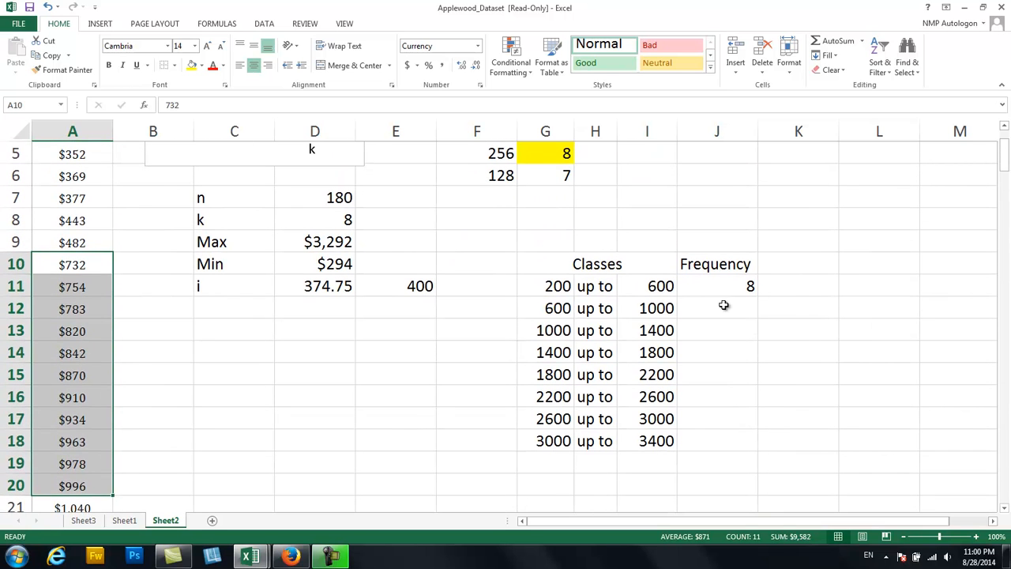
left_click(724, 305)
type("11")
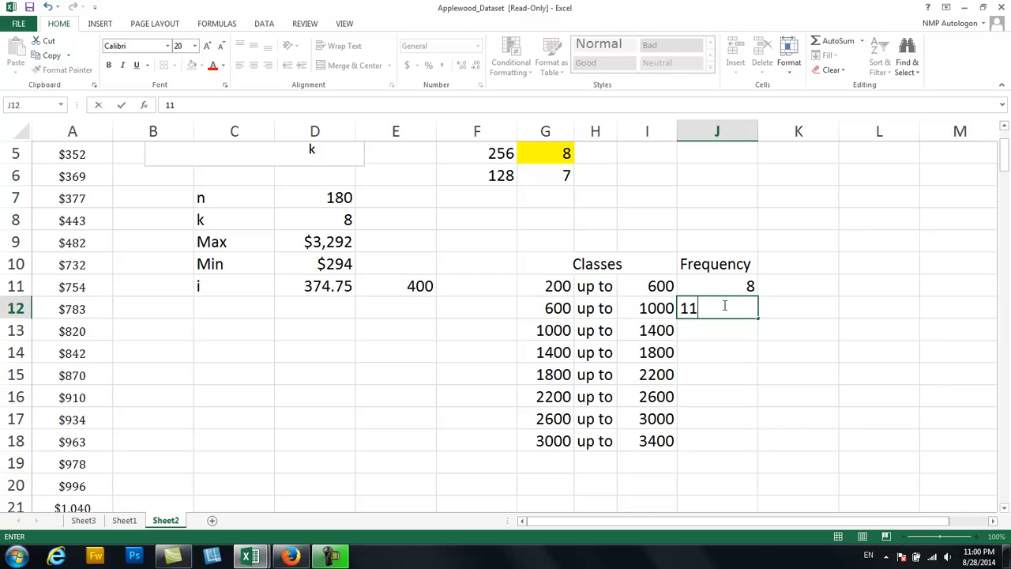
key("Return")
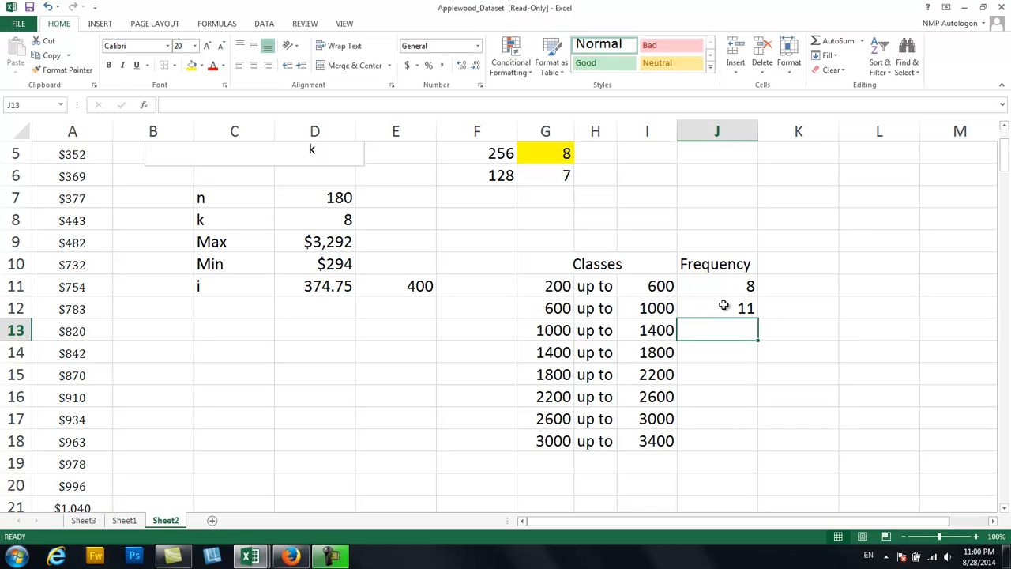
Enter the frequencies 23 in J13 and 38 in J14 for the third and fourth classes.
type("23")
key("Return")
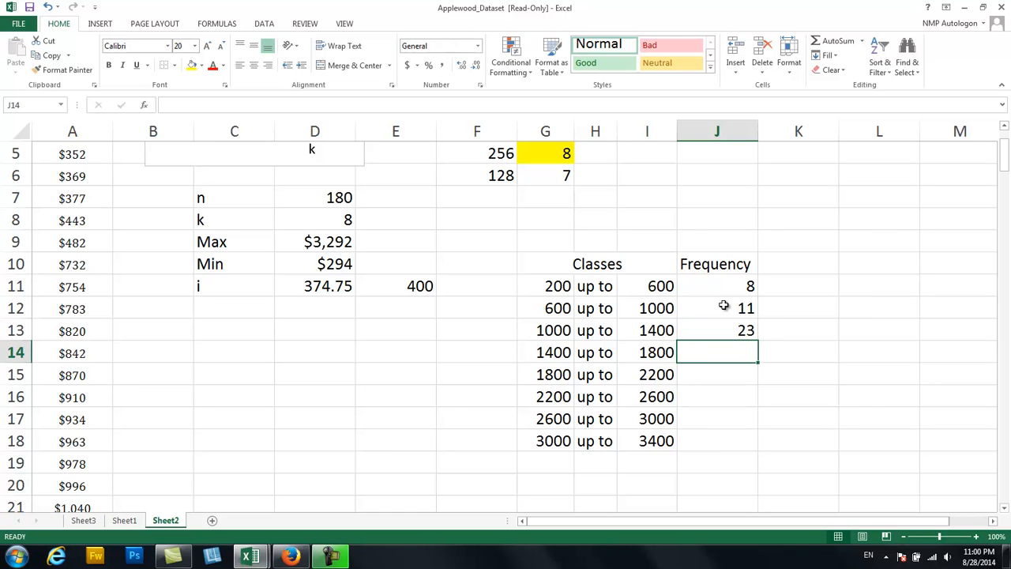
type("38")
key("Return")
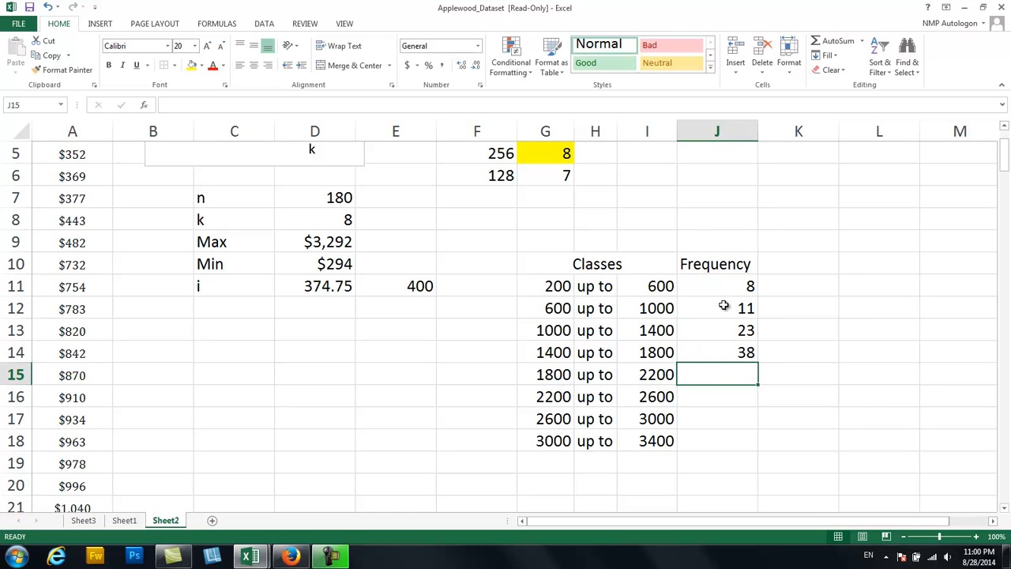
Enter the frequencies 45, 32, 19 and 4 in J15:J18 for the remaining classes and sum J11:J18 in J19.
type("45")
key("Return")
type("32")
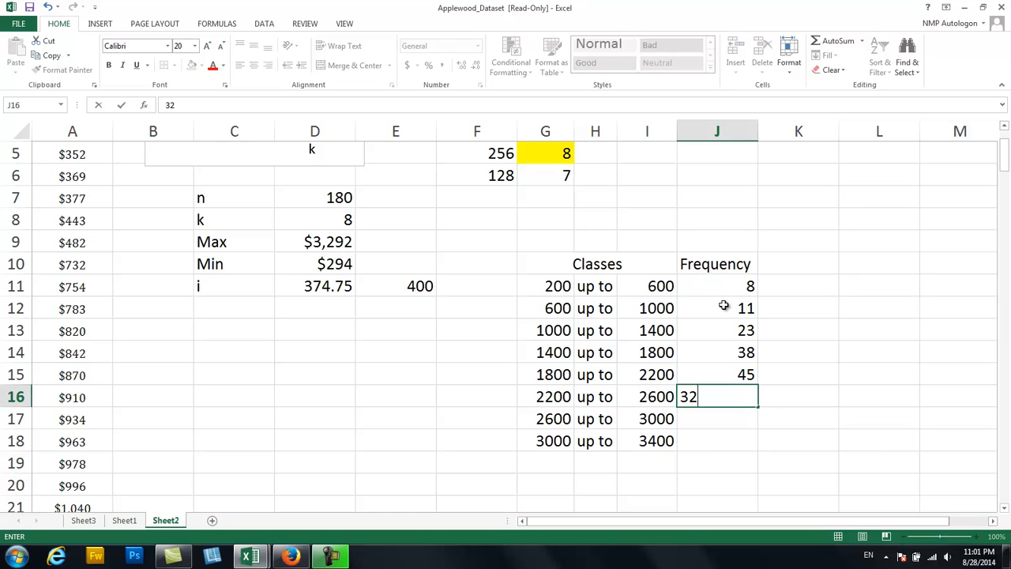
key("Return")
type("19")
key("Return")
type("4")
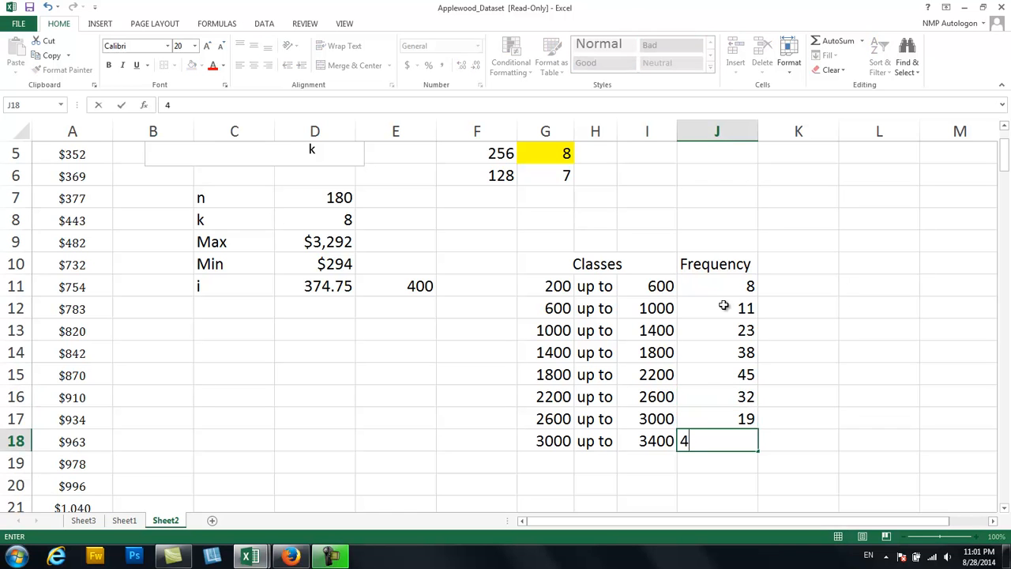
key("Return")
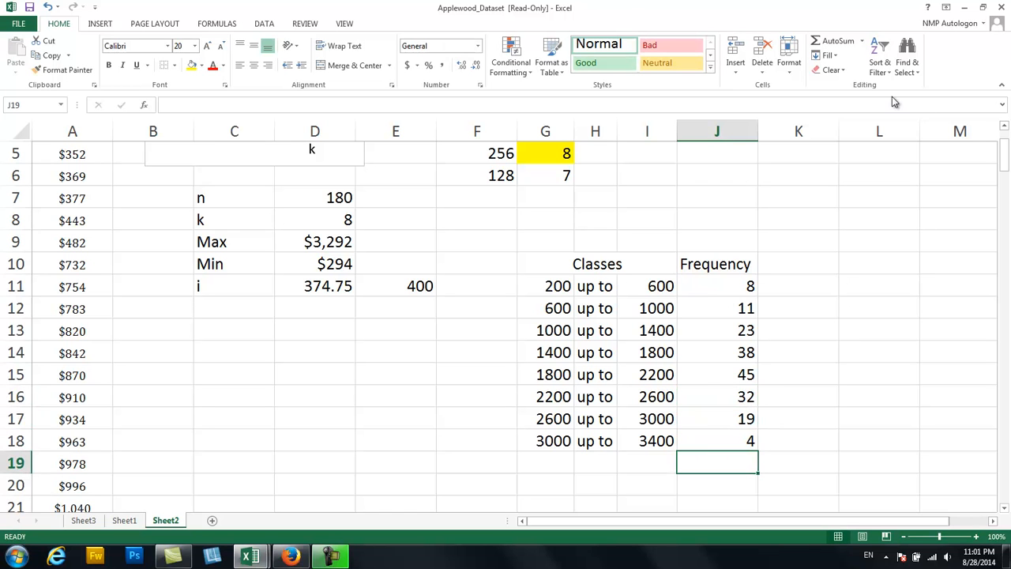
left_click(839, 42)
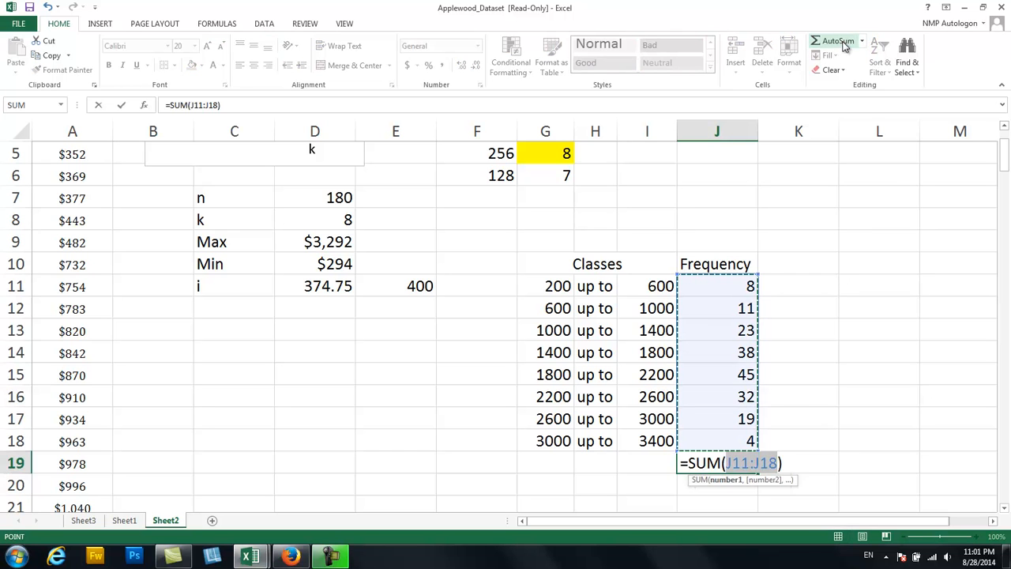
key("Return")
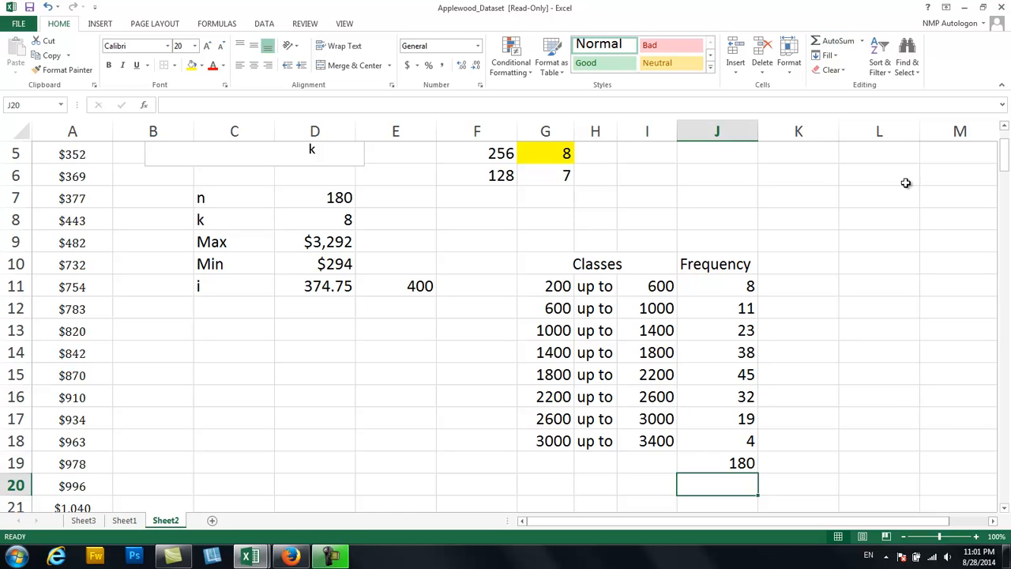
Add the heading Relative Frequency in K10 beside the Frequency heading.
left_click(777, 259)
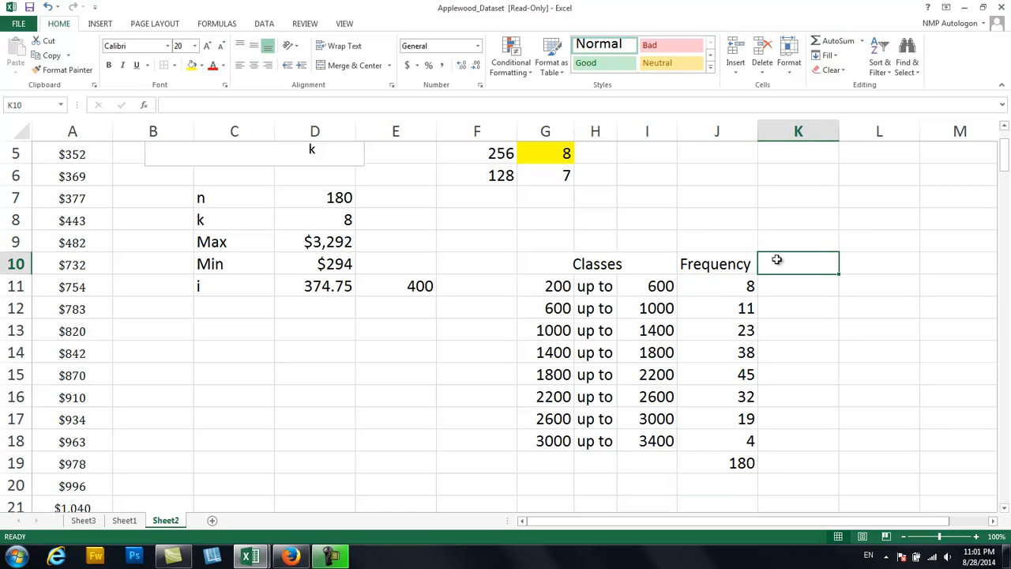
type("Relative")
type(" Requenc")
key("BackSpace")
key("BackSpace")
key("BackSpace")
key("BackSpace")
key("BackSpace")
key("BackSpace")
key("BackSpace")
key("BackSpace")
type("Freu")
type("uency")
key("Return")
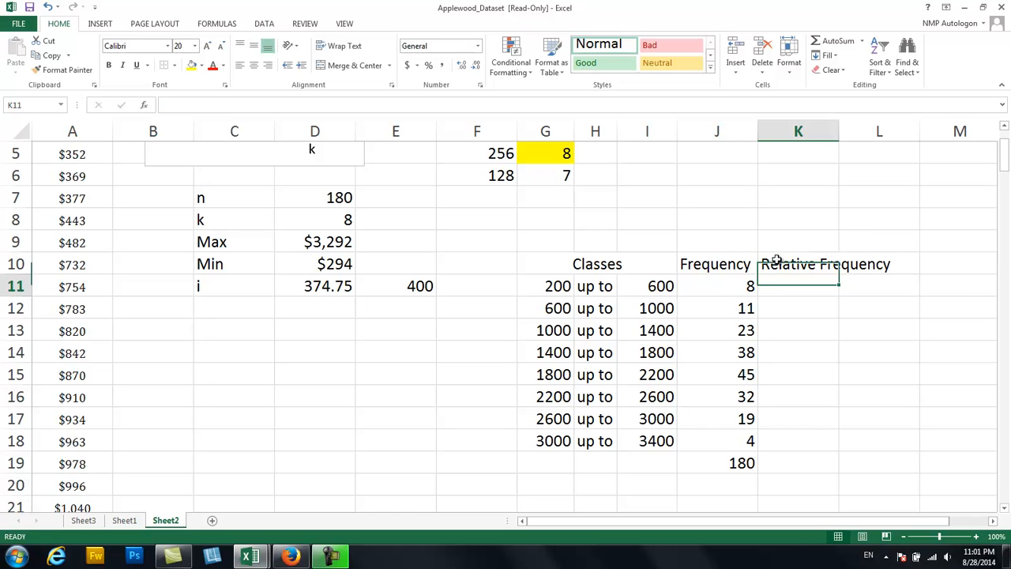
Calculate the relative frequencies by entering =J11/$J$19 in K11 and filling it down to K18.
type("=")
left_click(744, 286)
type("/")
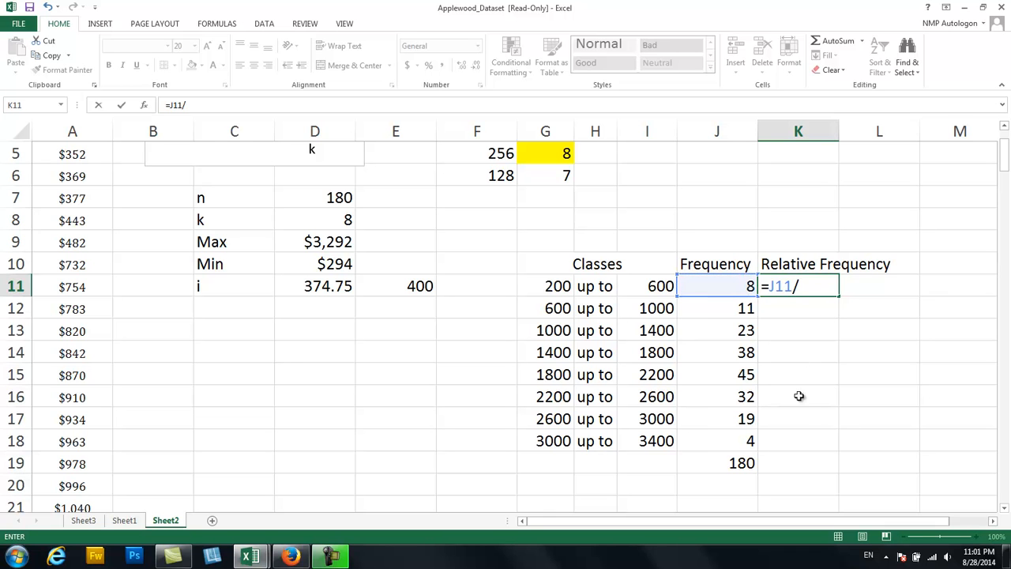
left_click(727, 467)
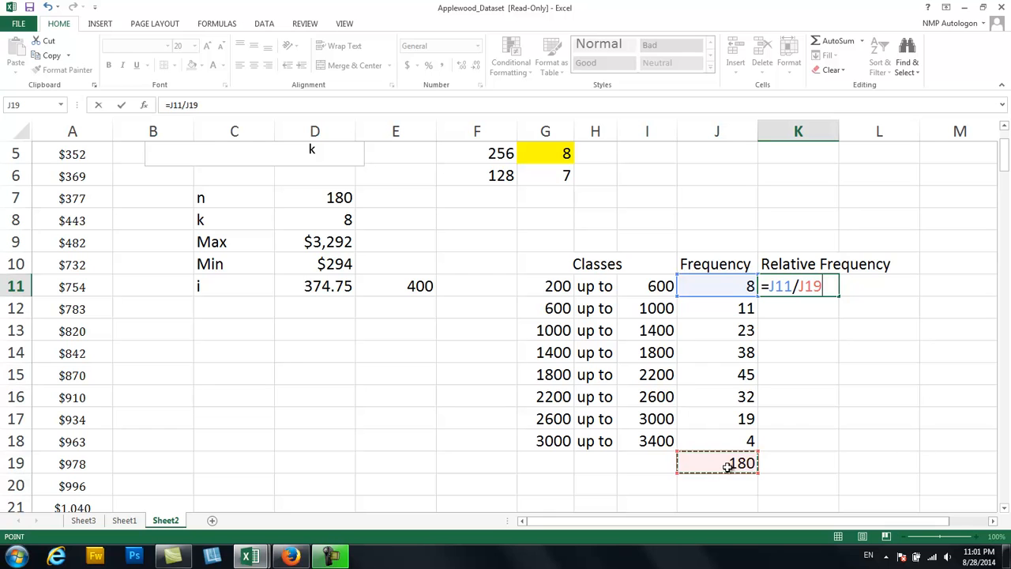
key("F4")
key("Return")
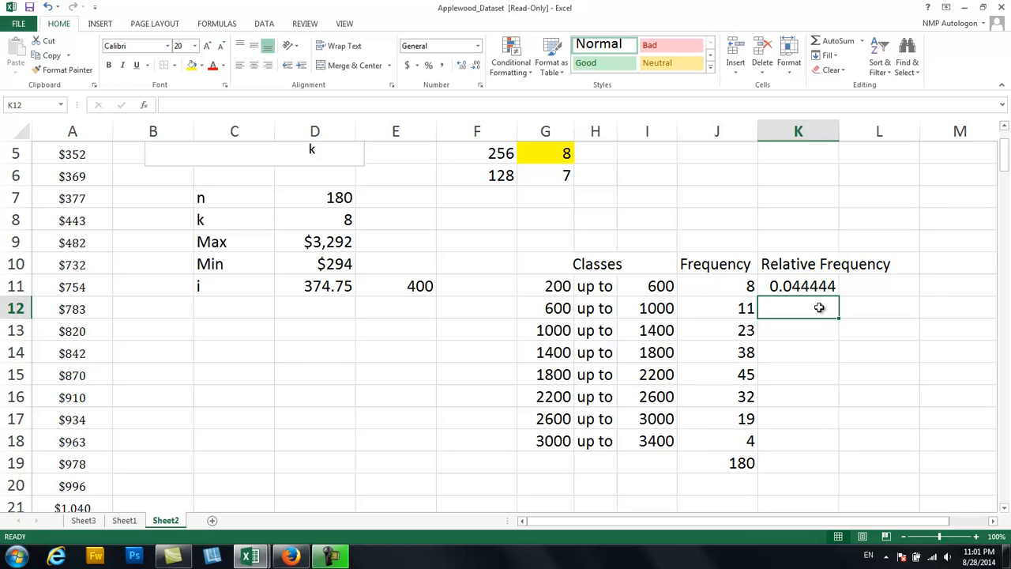
left_click(831, 281)
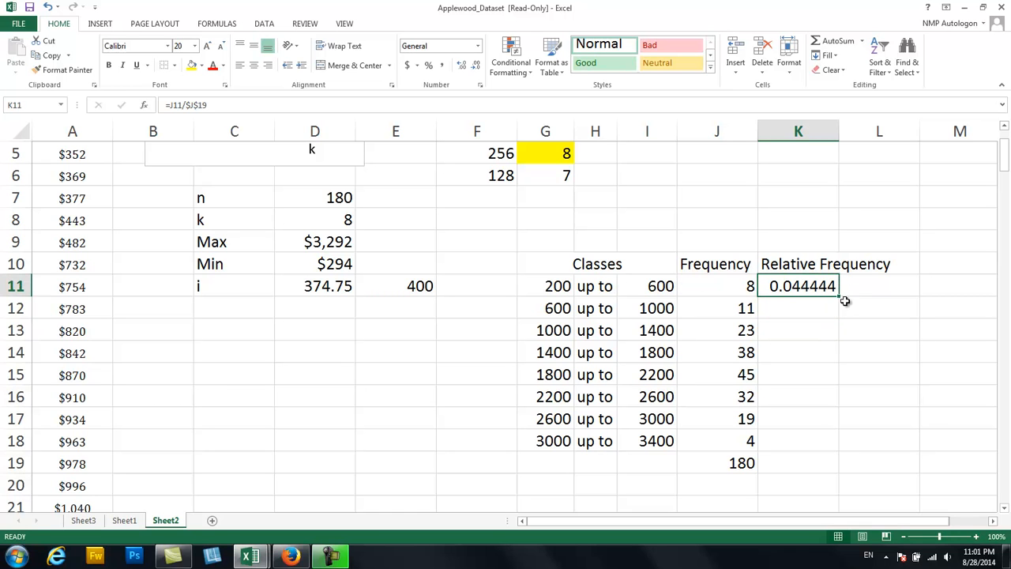
left_click_drag(840, 298, 802, 454)
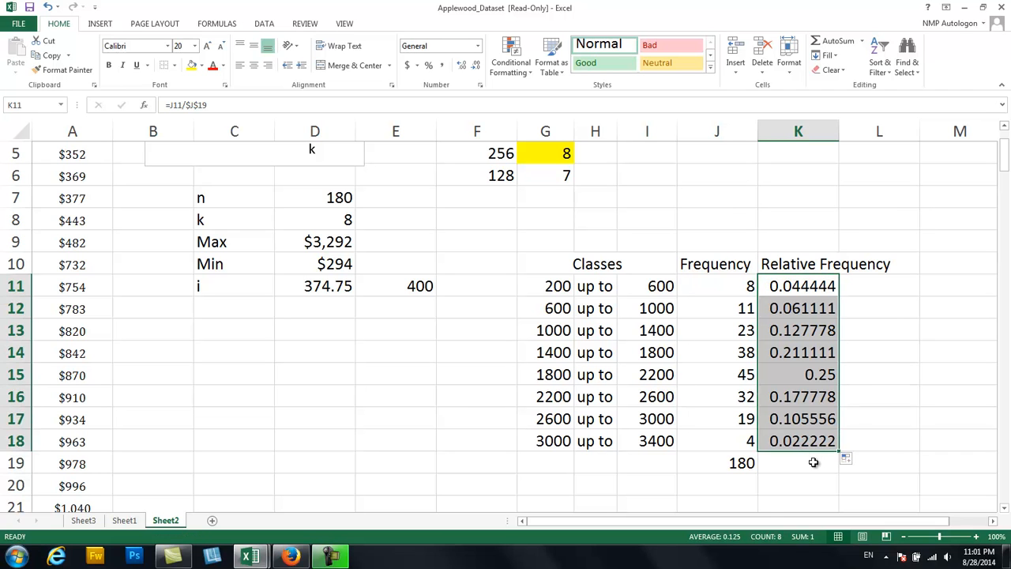
Total the relative frequencies in K19 with AutoSum.
left_click(813, 462)
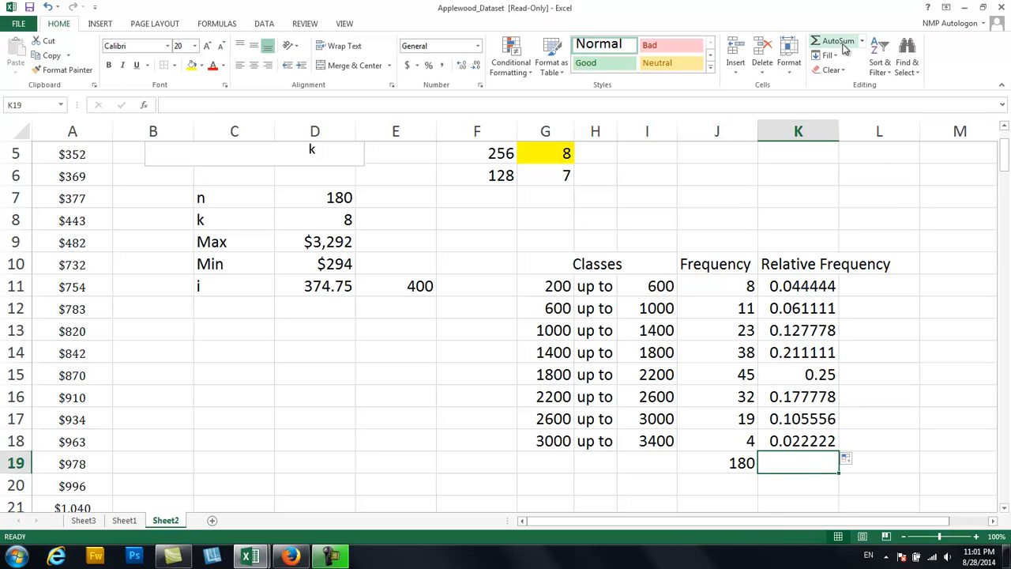
left_click(837, 41)
key("Return")
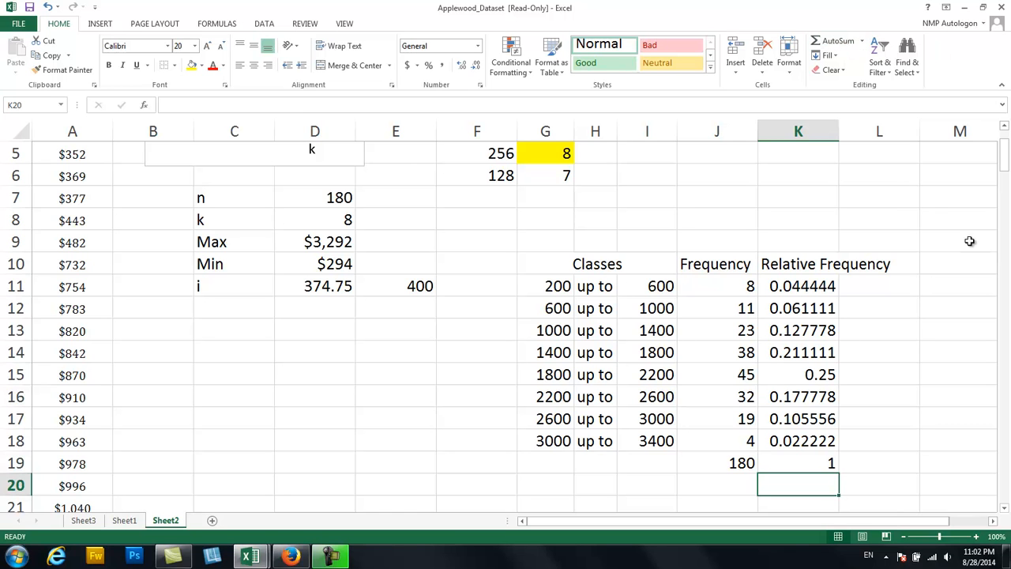
Add the heading Cumulative Frequency in L10 beside the Relative Frequency heading.
left_click(994, 521)
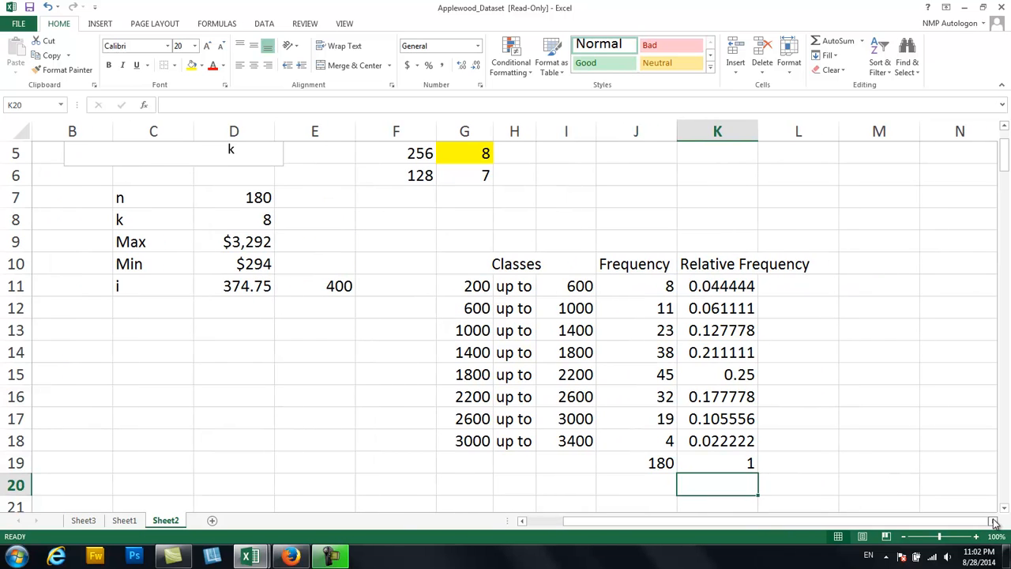
left_click(993, 521)
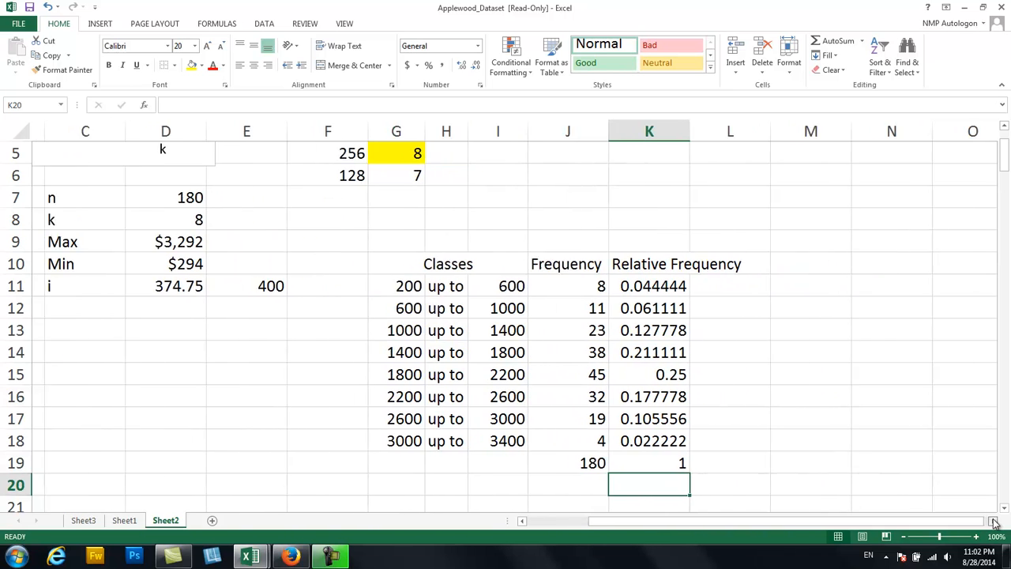
left_click(728, 266)
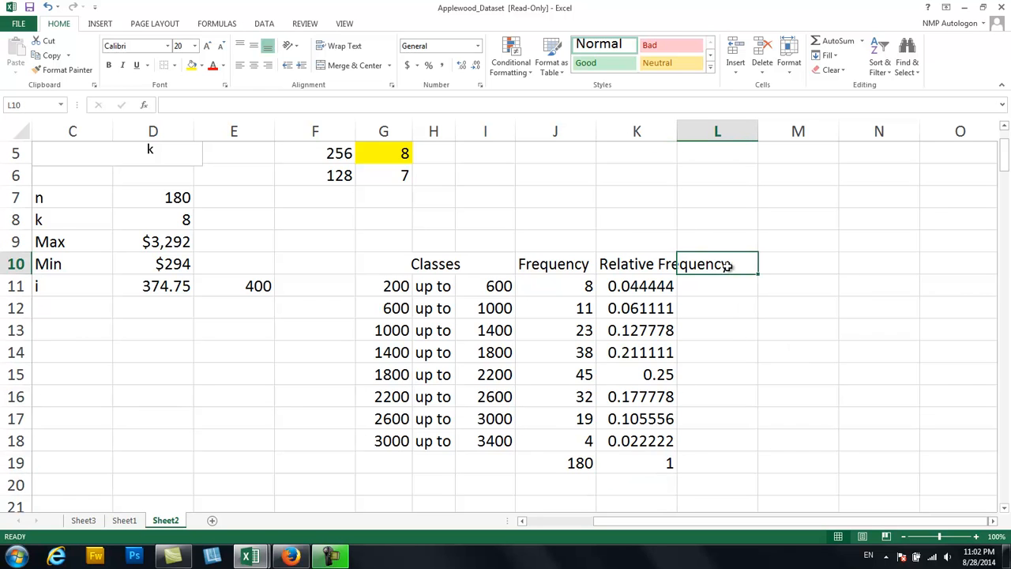
type("Cumulati")
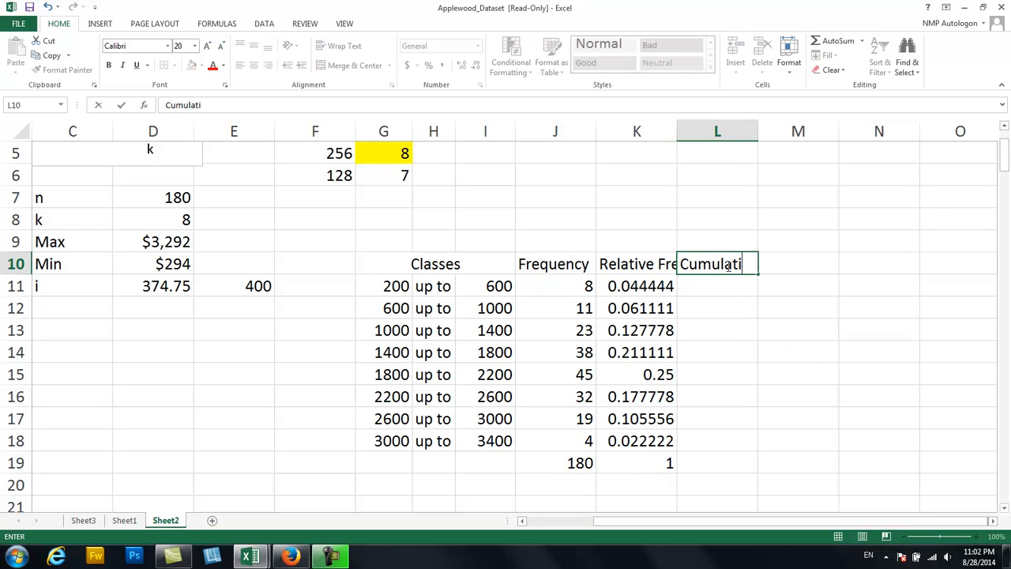
type("ve Frequency")
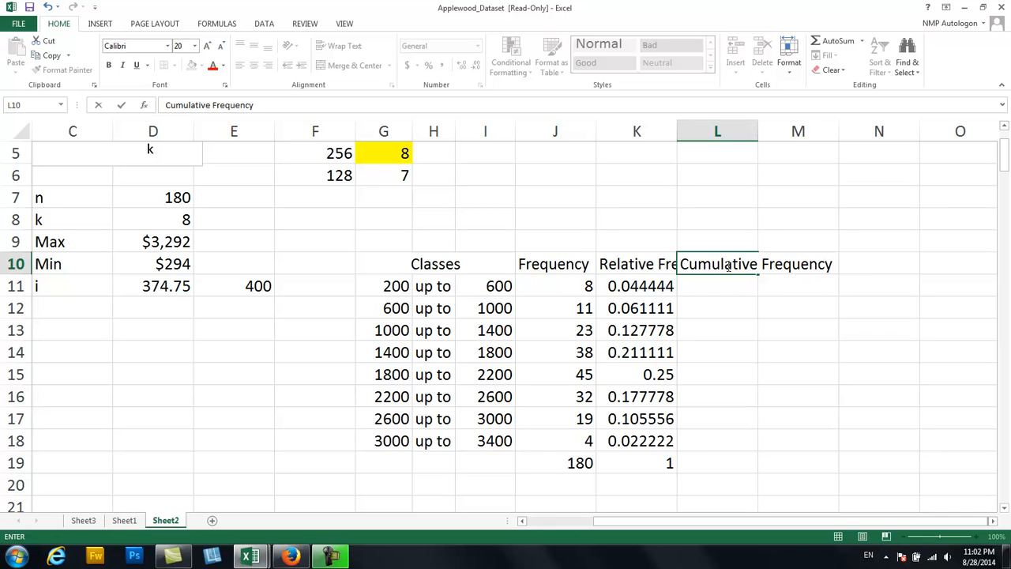
key("Return")
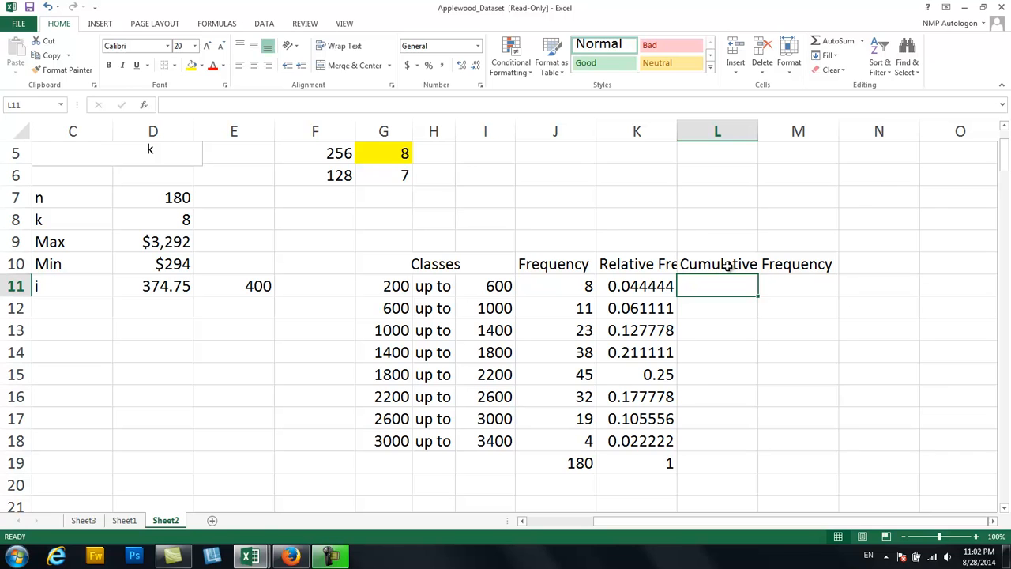
Start the cumulative frequencies in L11 with a reference to the first class's frequency, =J11.
type("=")
left_click(573, 286)
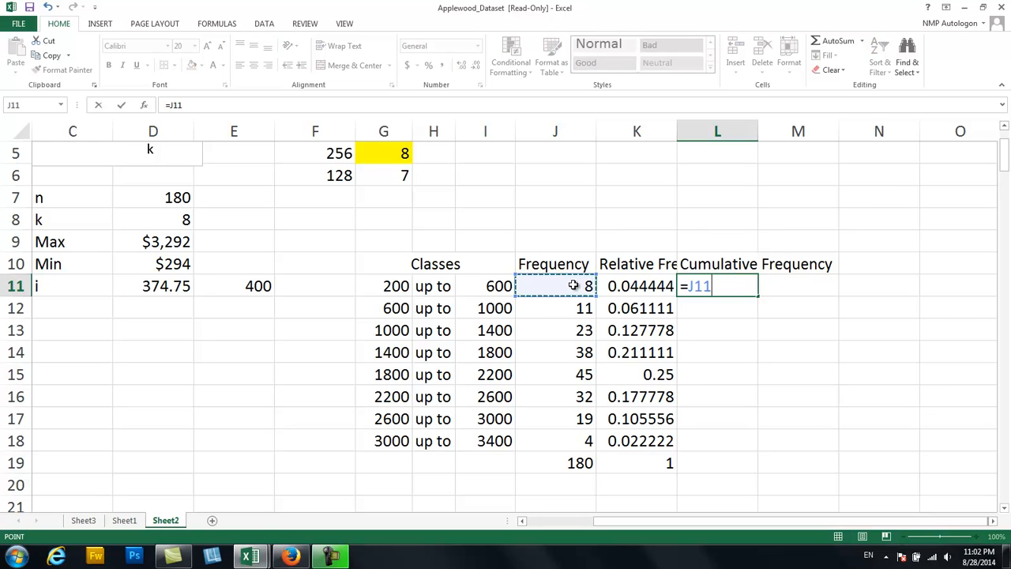
key("Return")
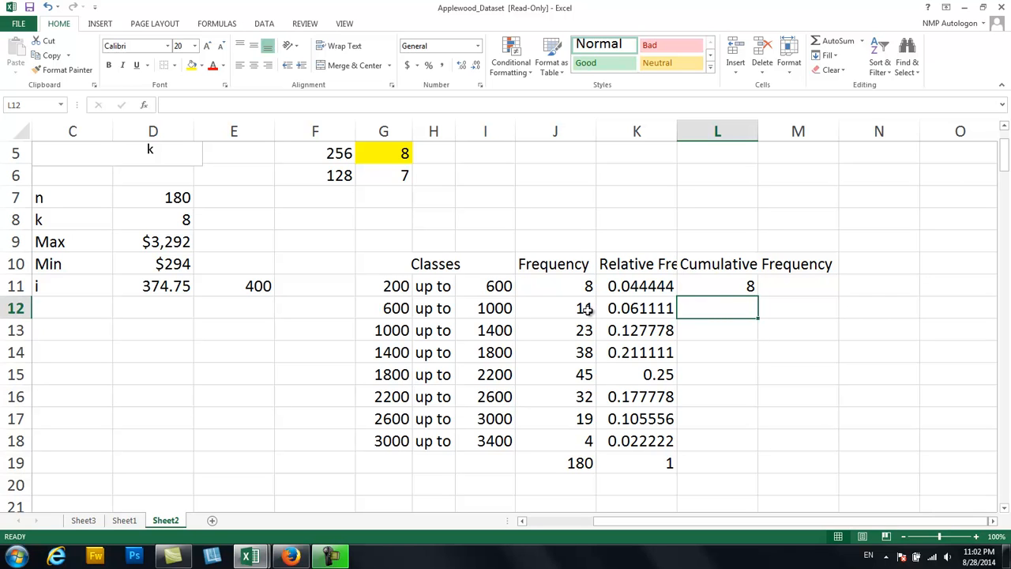
Enter =L11+J12 in L12, fill it down to L18, and check the copied formulas in L14 and L18.
type("=")
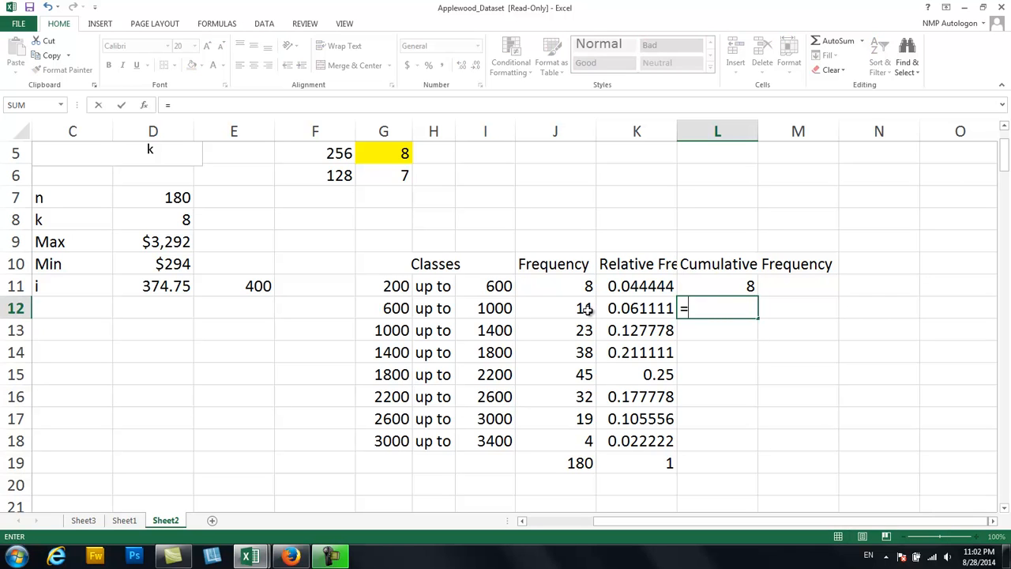
left_click(709, 281)
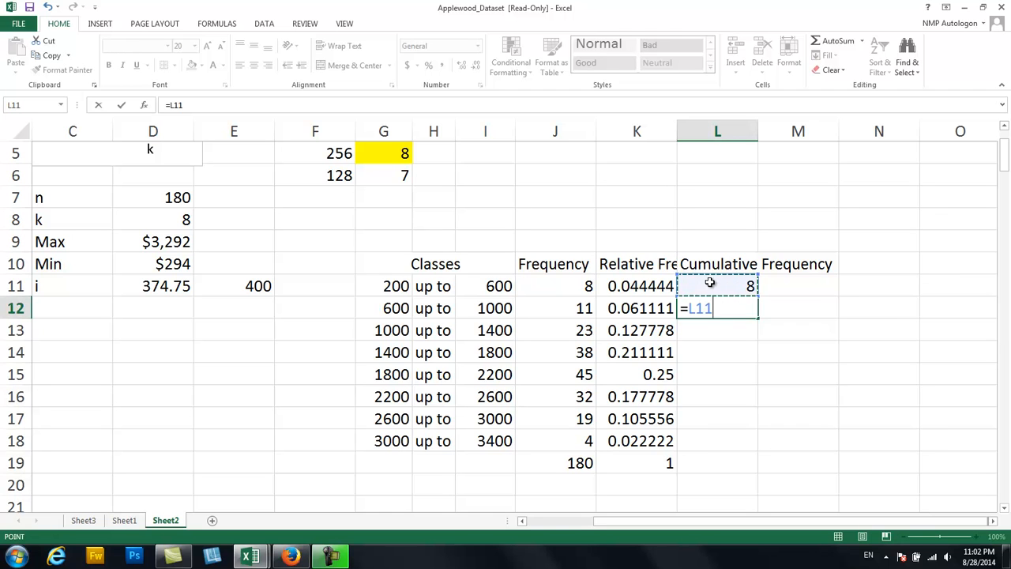
type("+")
left_click(583, 308)
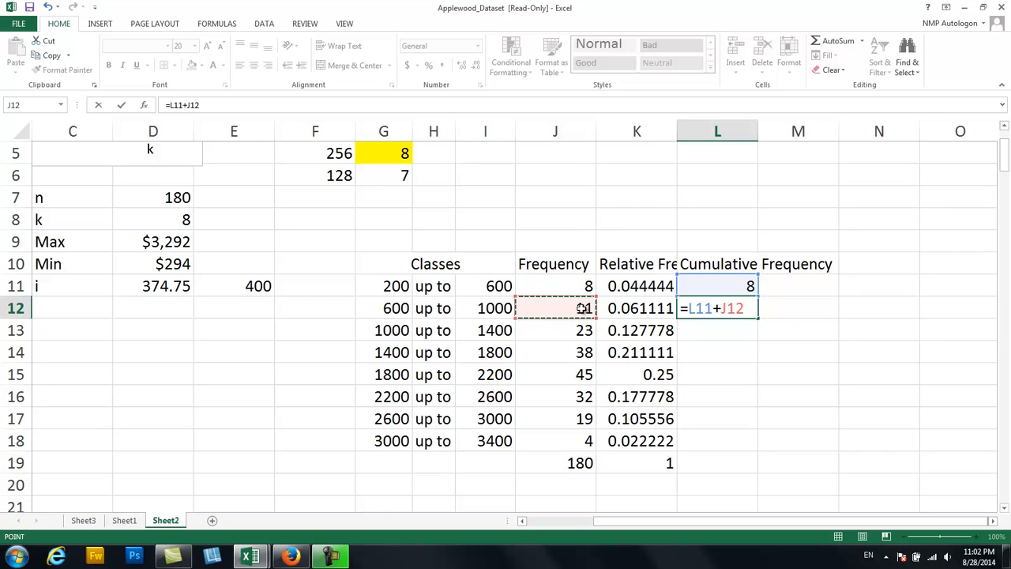
key("Return")
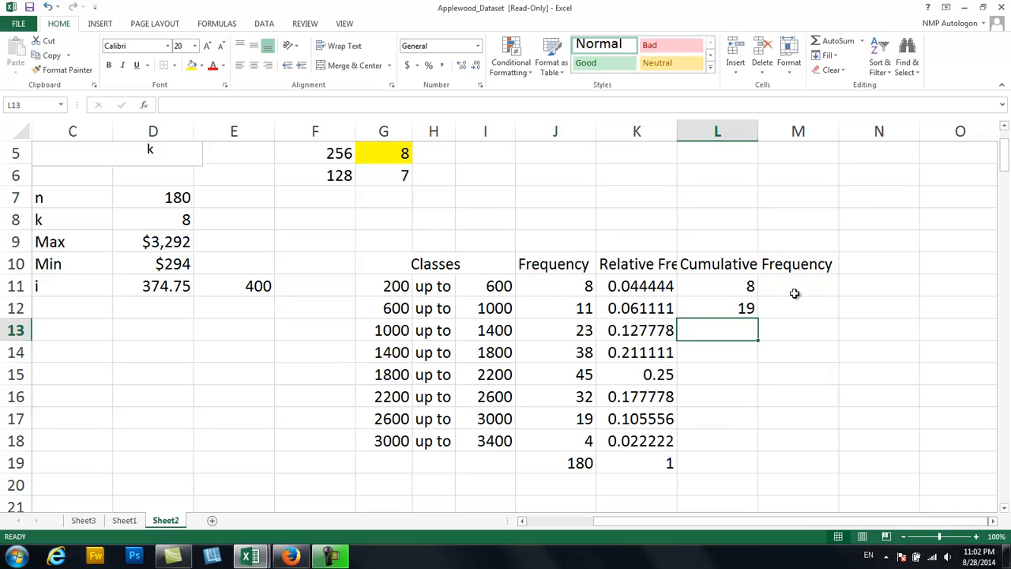
left_click(736, 310)
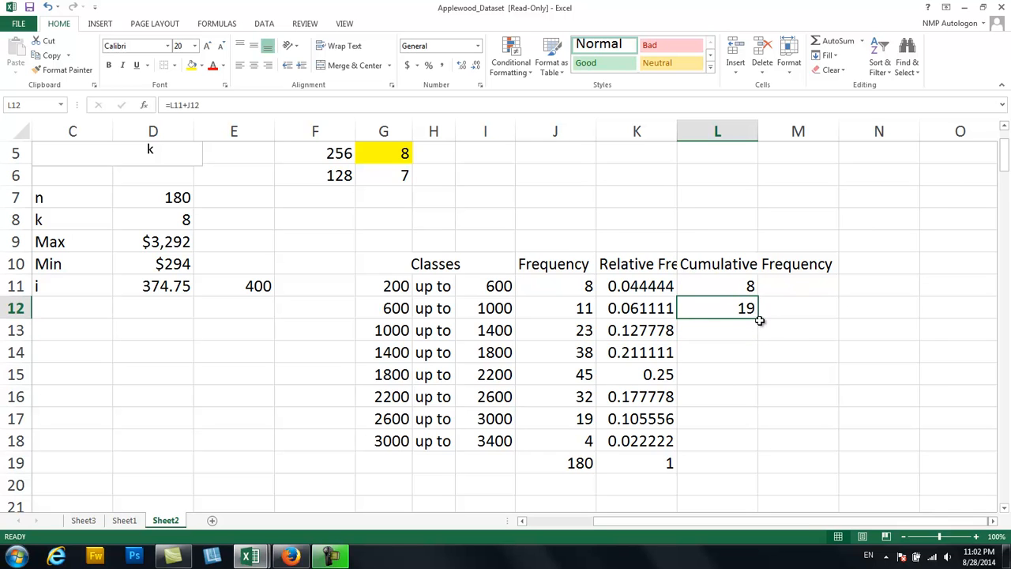
left_click_drag(758, 319, 726, 448)
left_click(749, 356)
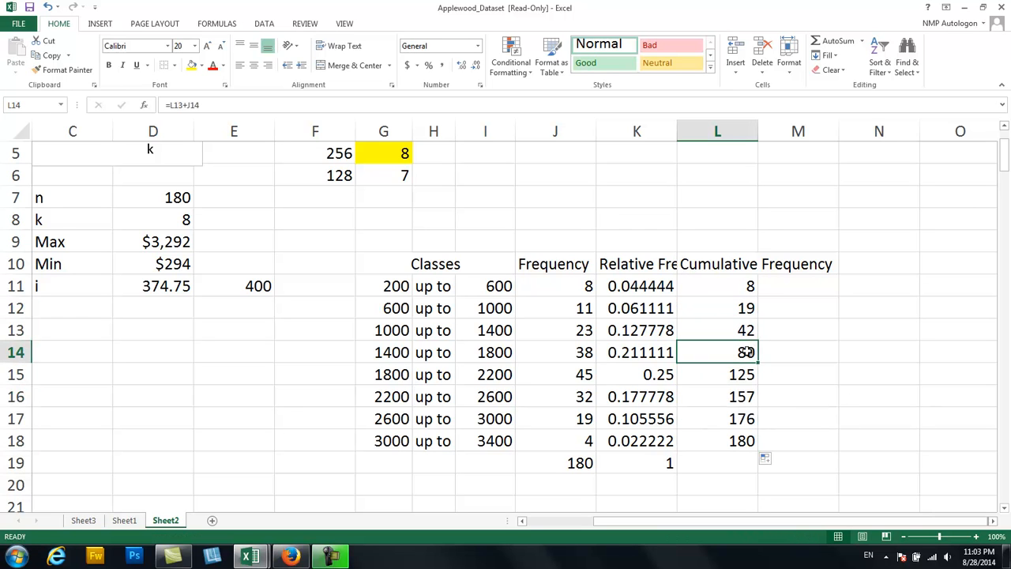
left_click(723, 441)
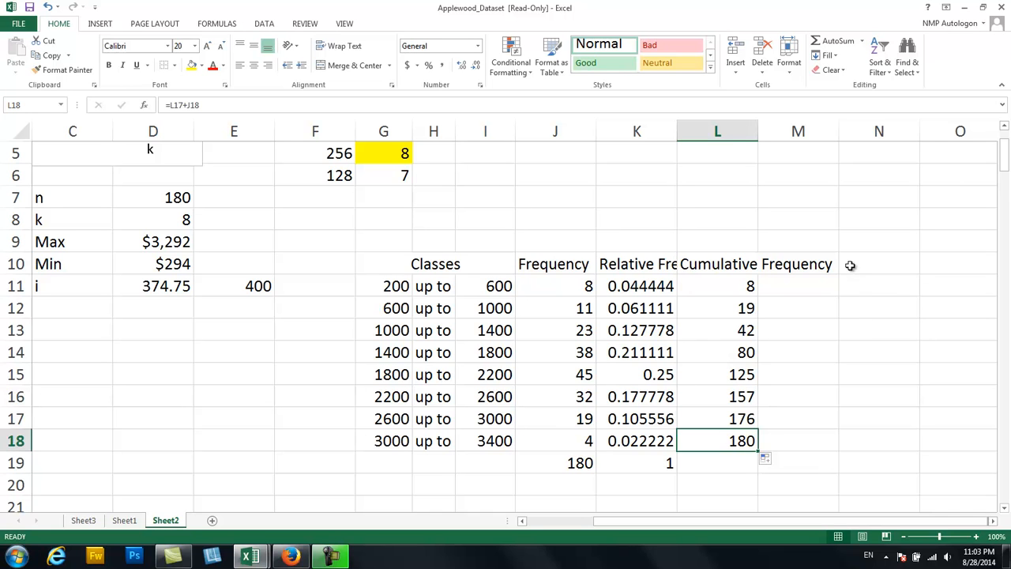
Add the heading Cumulative Relative Frequency in M10 beside the Cumulative Frequency heading.
left_click(800, 266)
type("C")
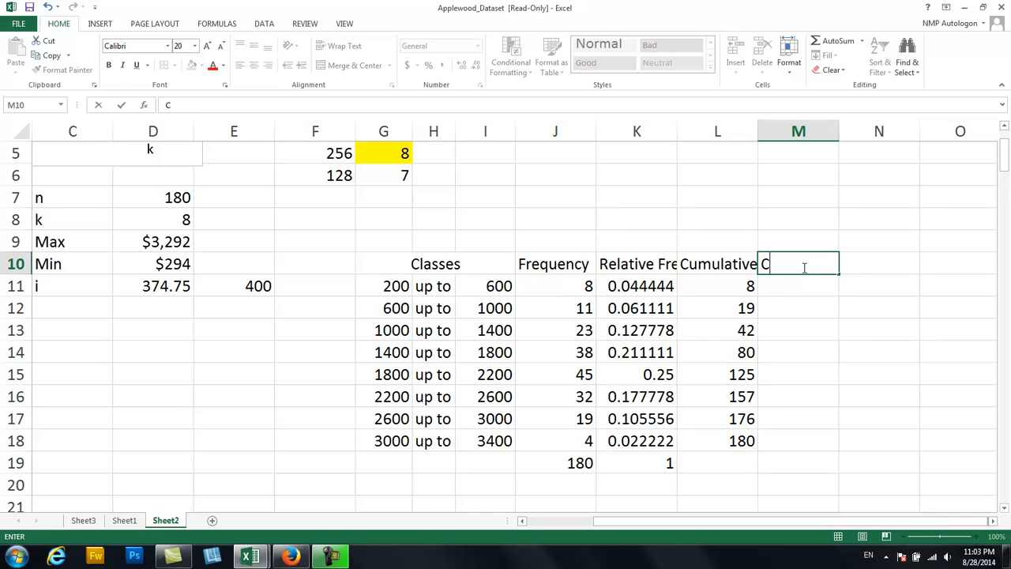
type("umulative ")
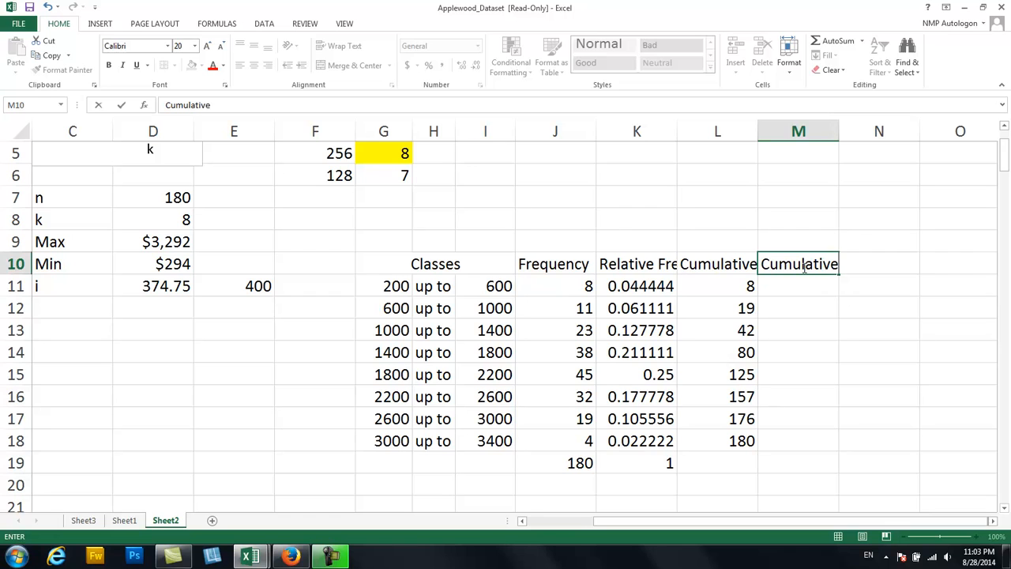
type("Relative Re")
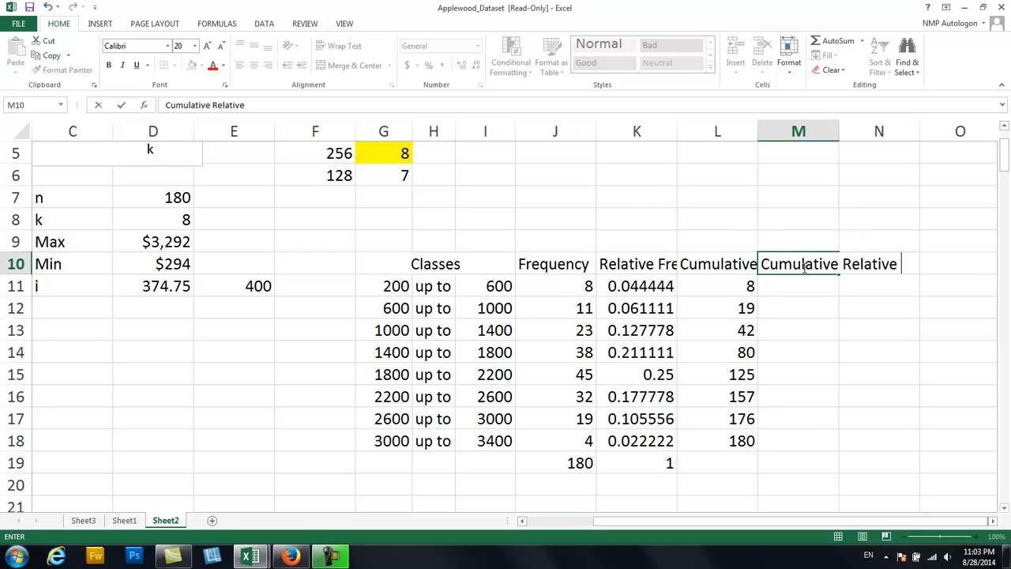
type("quence")
key("BackSpace")
key("BackSpace")
key("BackSpace")
key("BackSpace")
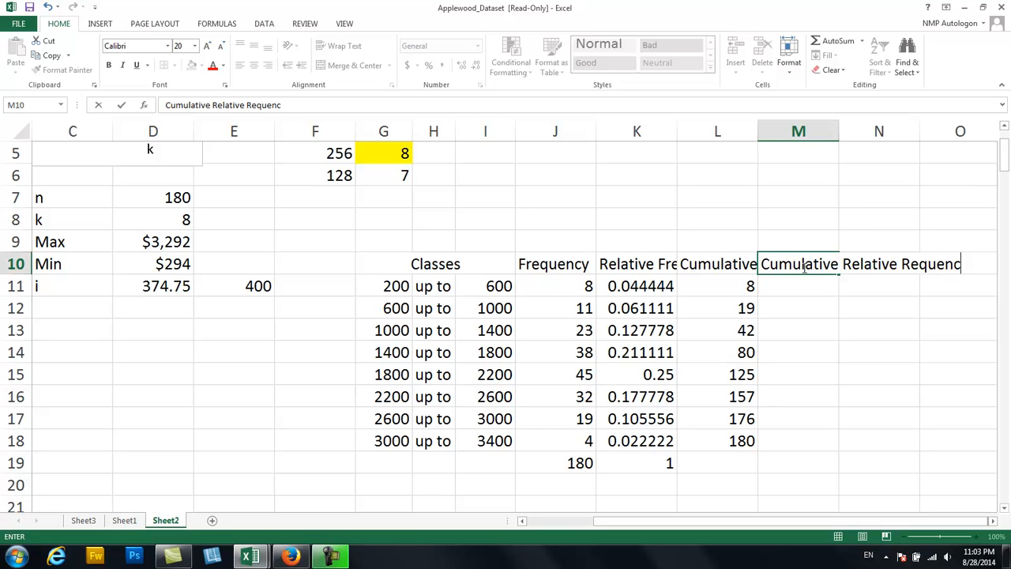
key("BackSpace")
key("BackSpace")
key("BackSpace")
key("BackSpace")
type("Frequency")
key("Return")
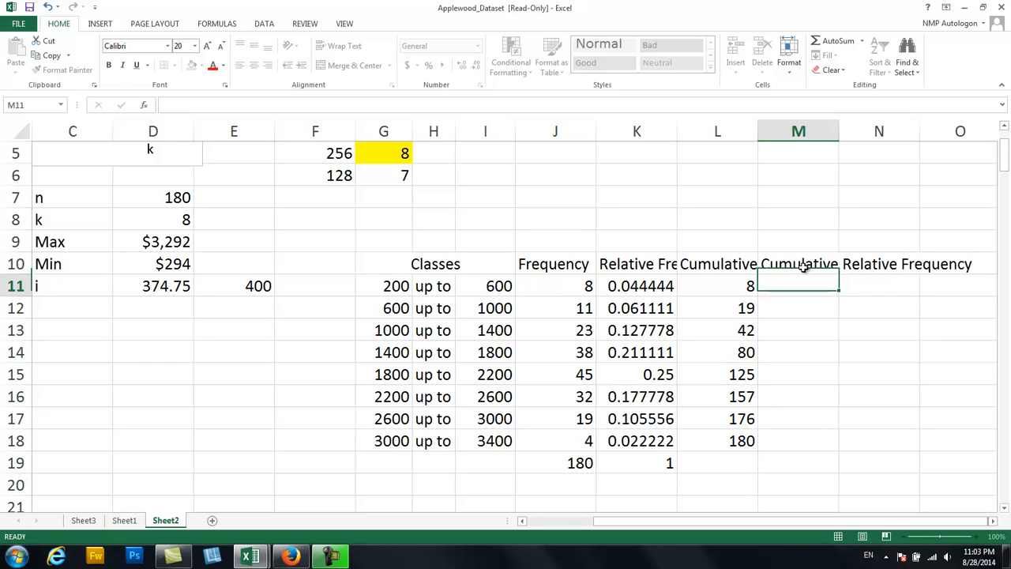
Start the cumulative relative frequencies in M11 with a reference to the first class's relative frequency, =K11.
left_click(628, 129)
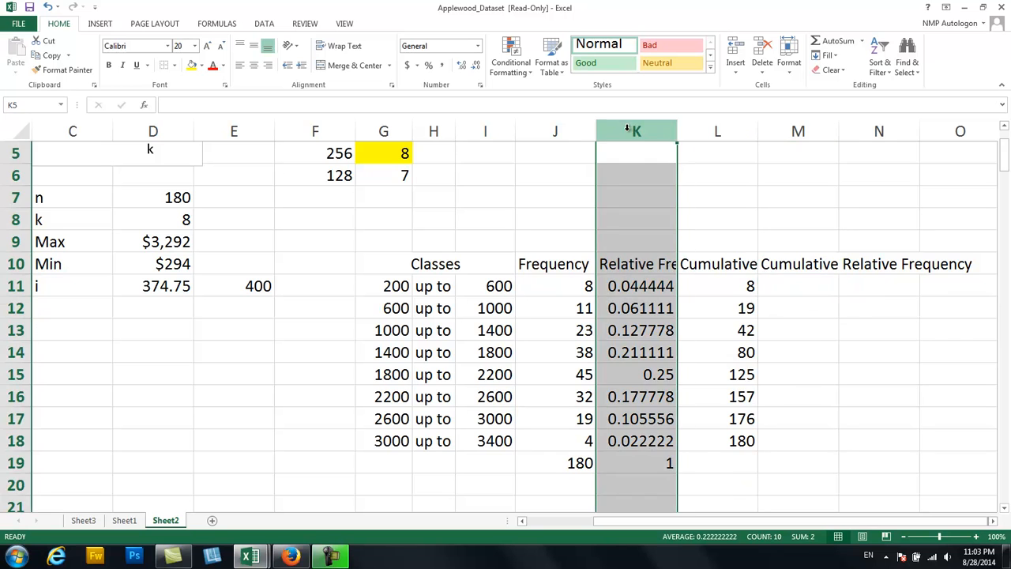
left_click(787, 284)
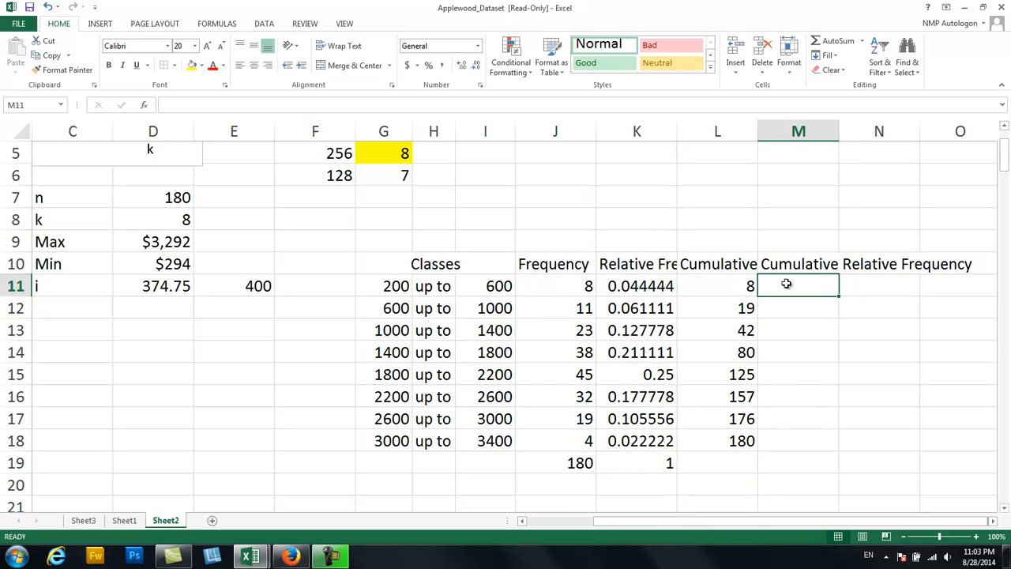
type("=")
left_click(640, 287)
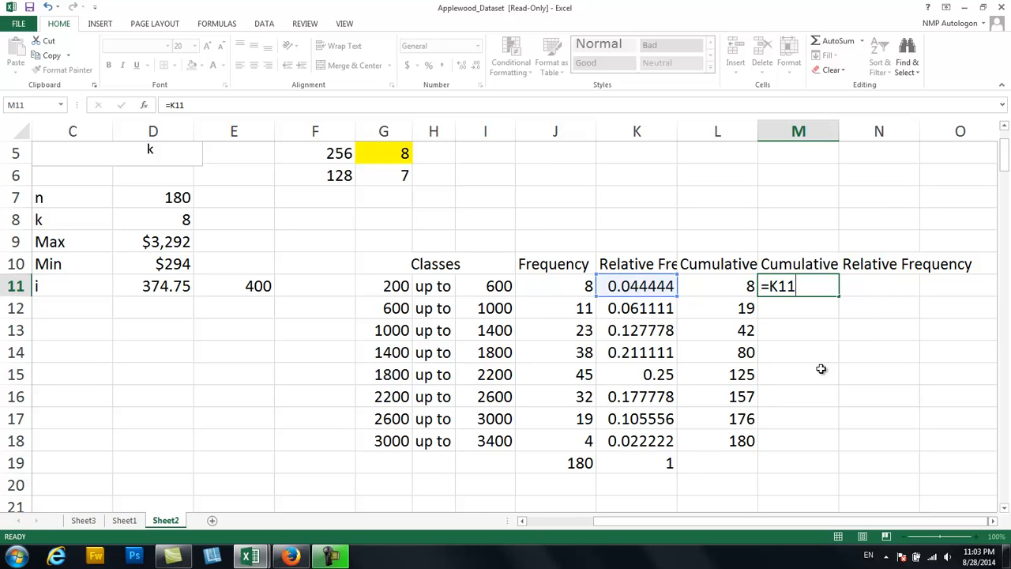
key("Return")
Enter =M11+K12 in M12, fill it down to M18, and check the copied formulas in M18 and M15.
type("=")
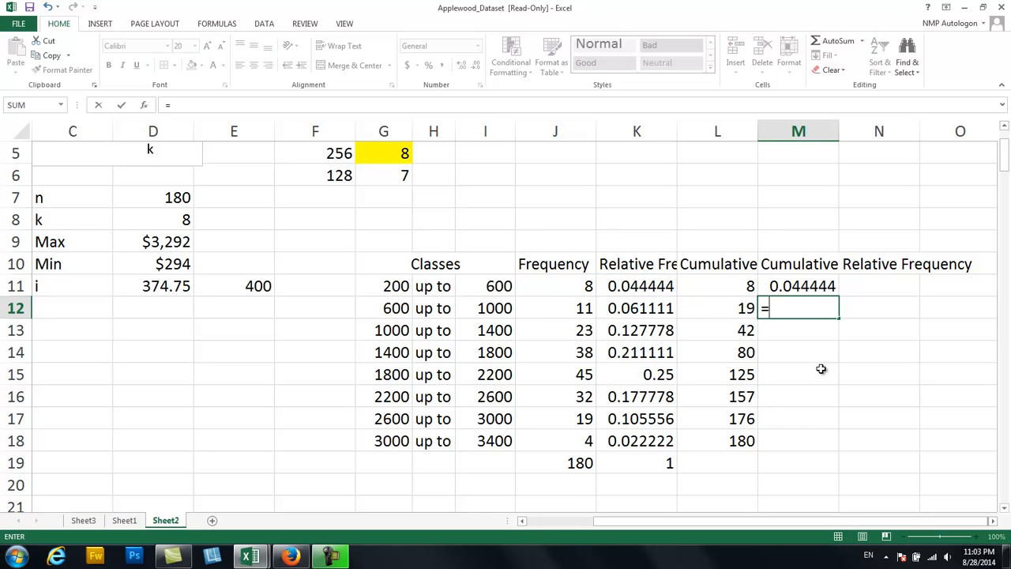
left_click(826, 289)
type("+")
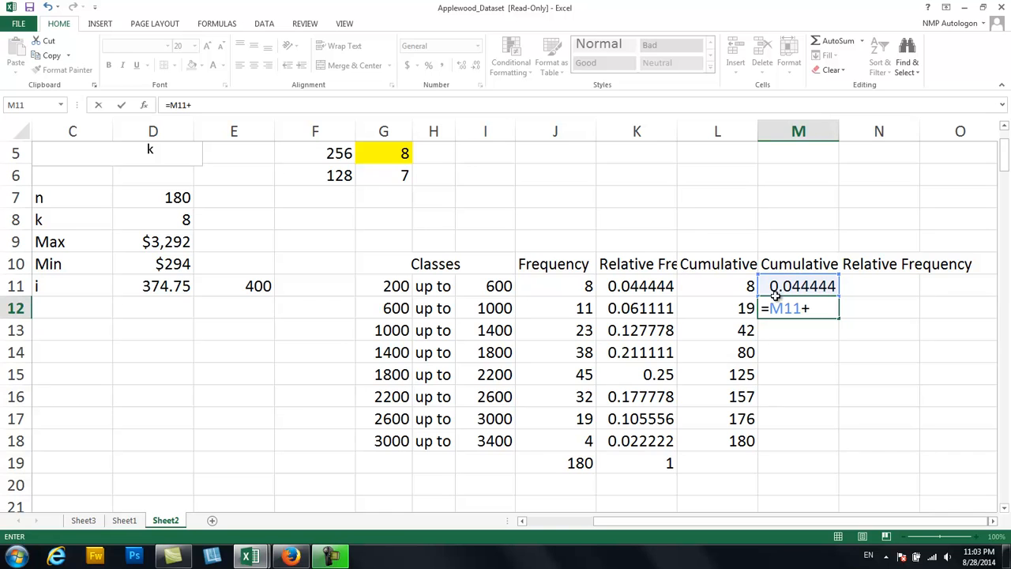
left_click(647, 308)
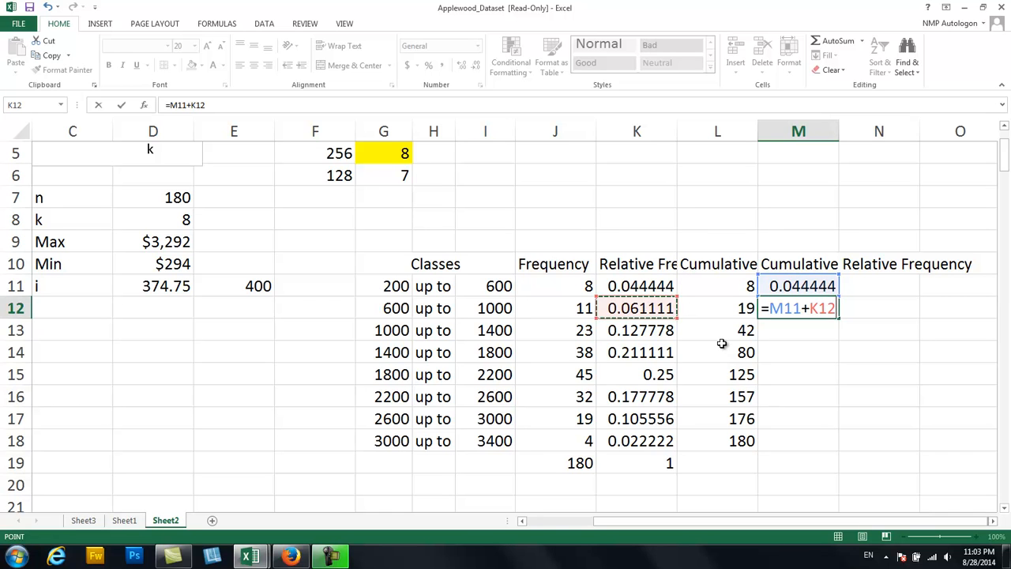
key("Return")
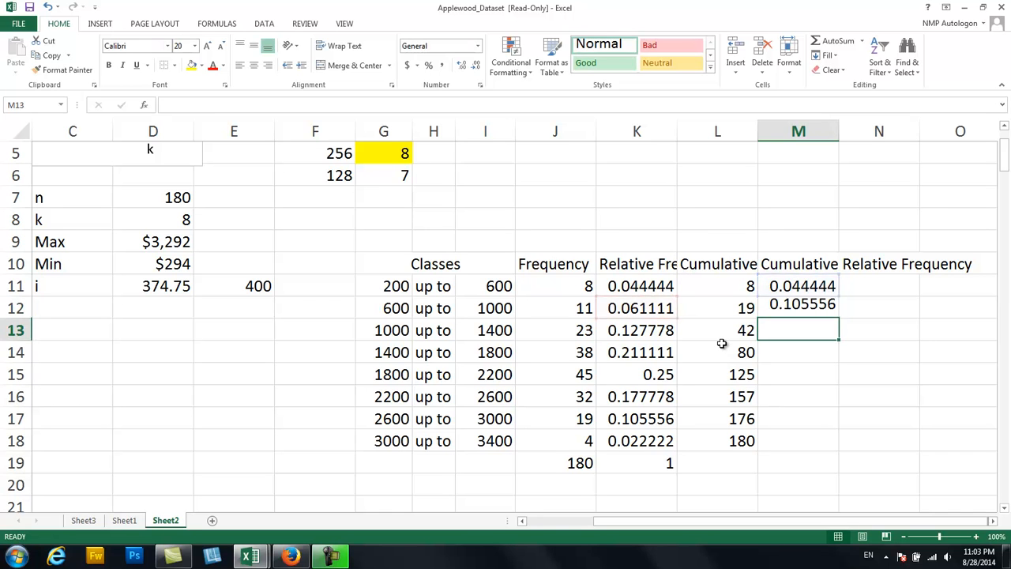
left_click(799, 304)
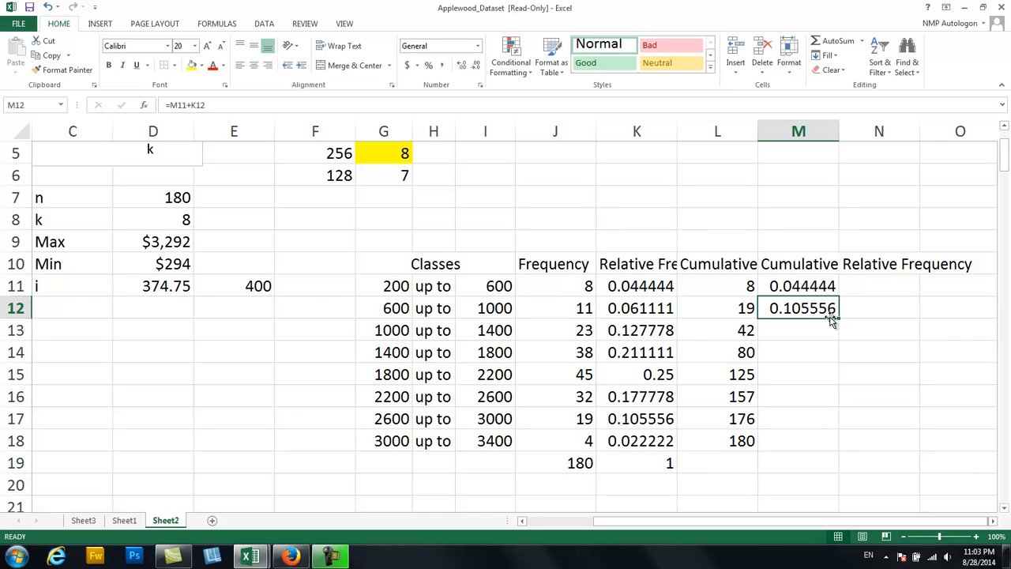
left_click_drag(839, 319, 820, 444)
left_click(790, 436)
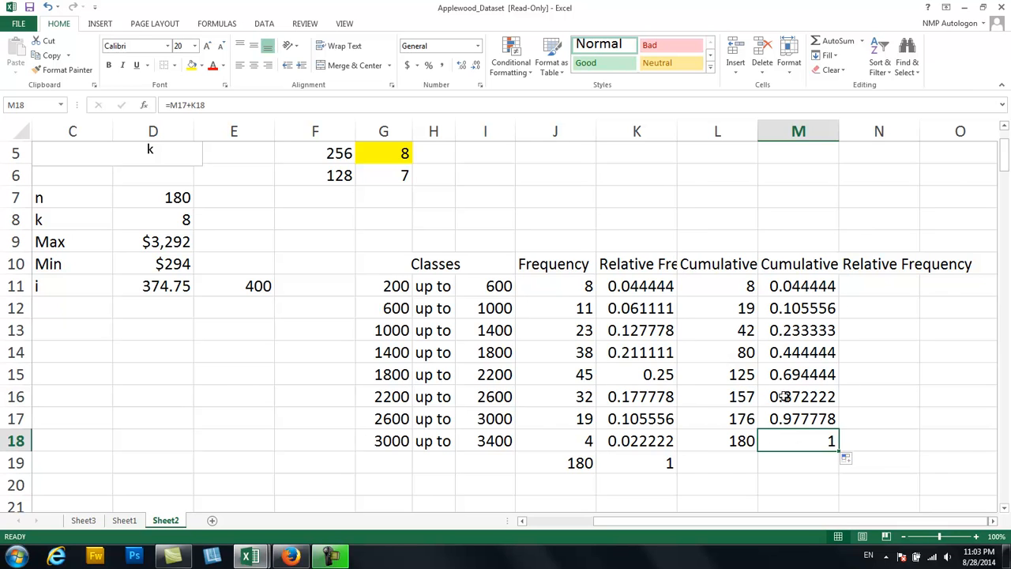
left_click(806, 380)
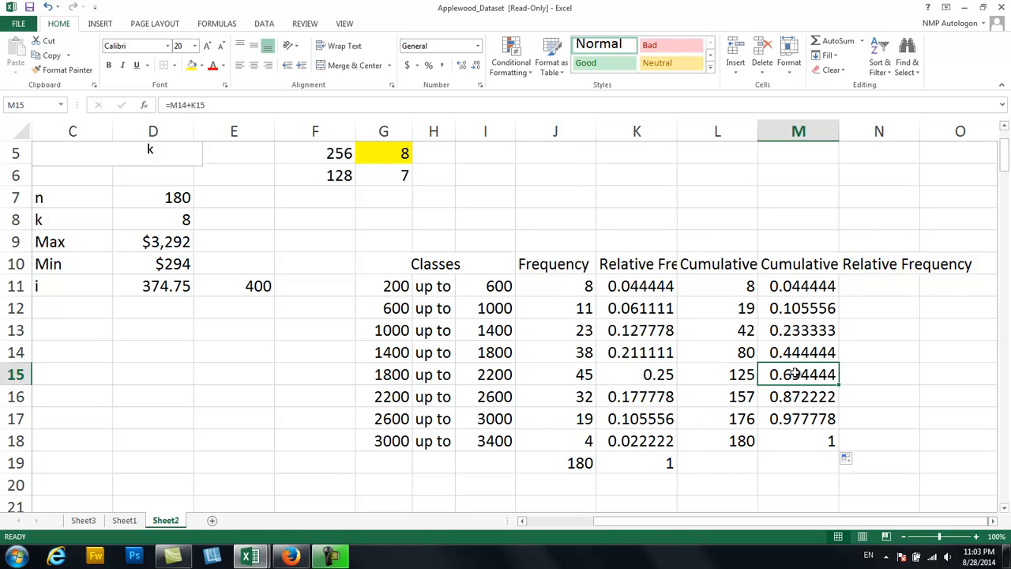